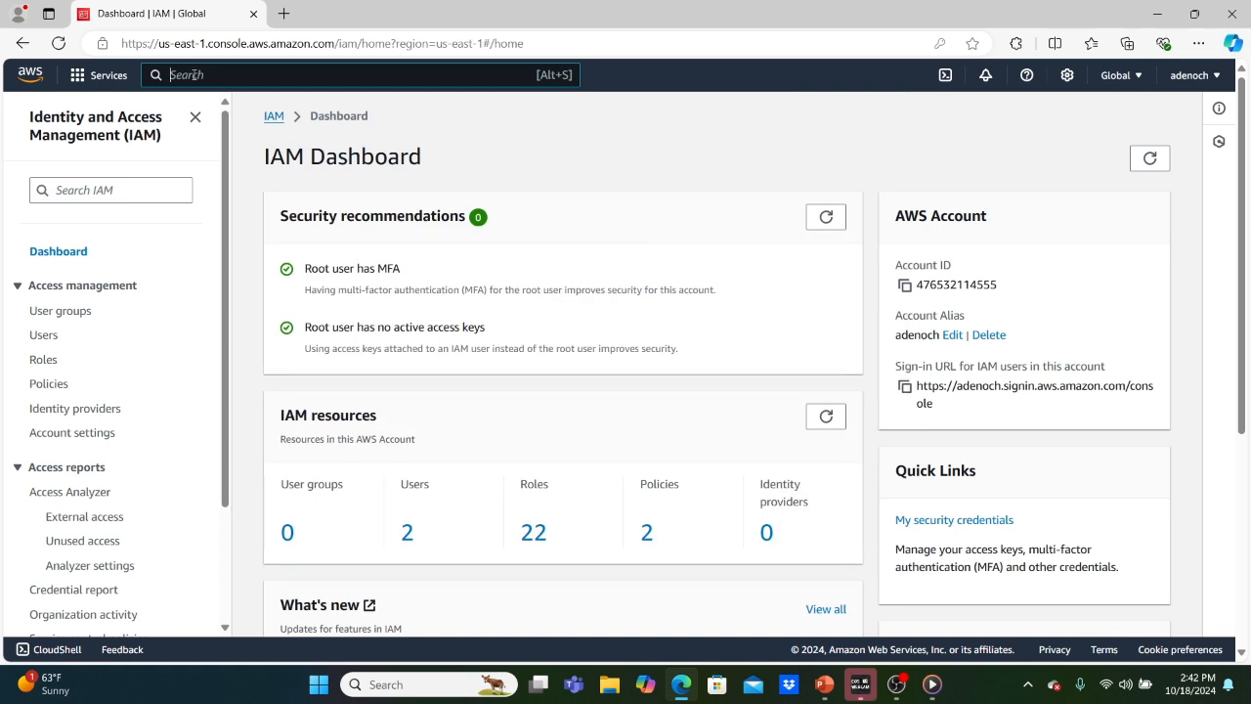
Open the IAM dashboard and copy the account's IAM-user sign-in URL to the clipboard.
type("IAM")
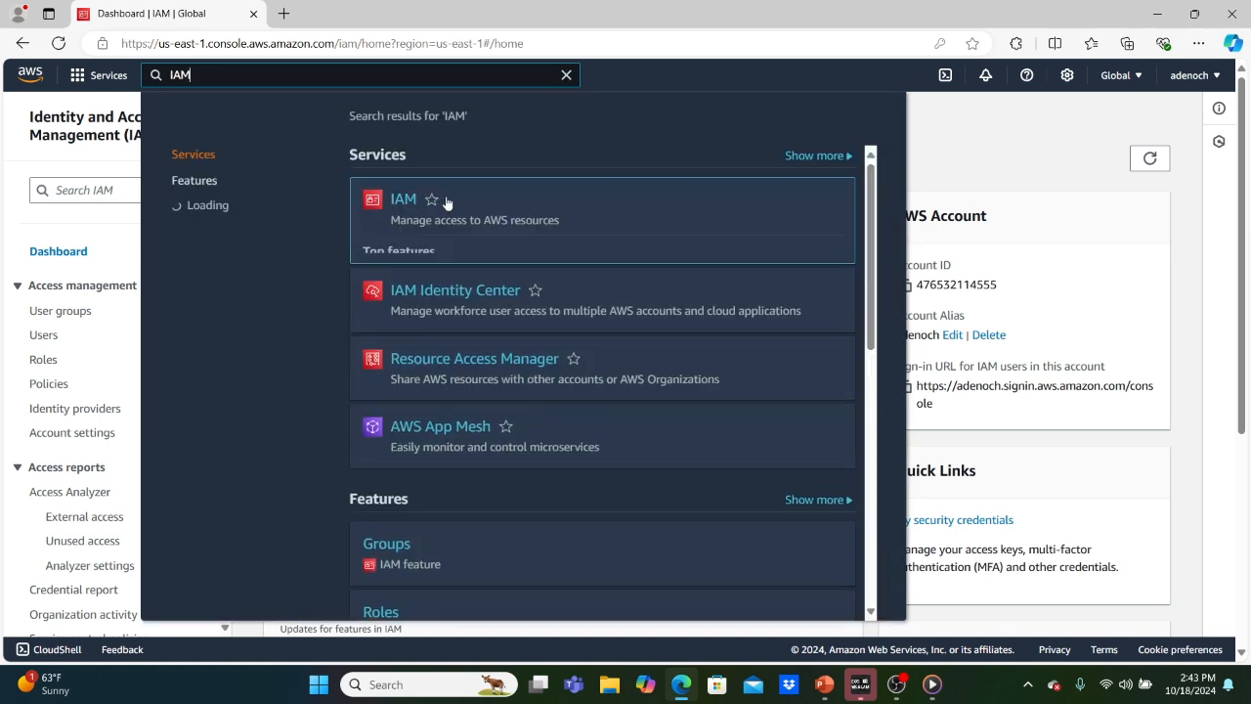
left_click(400, 201)
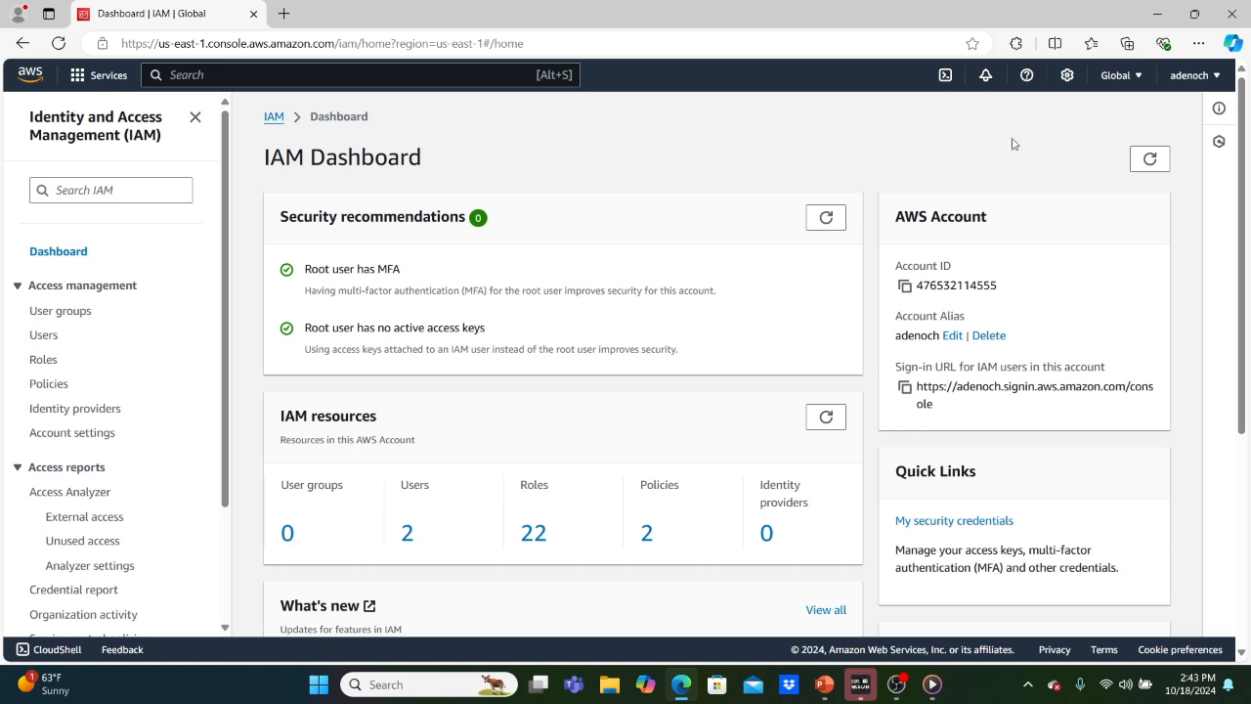
left_click(1128, 80)
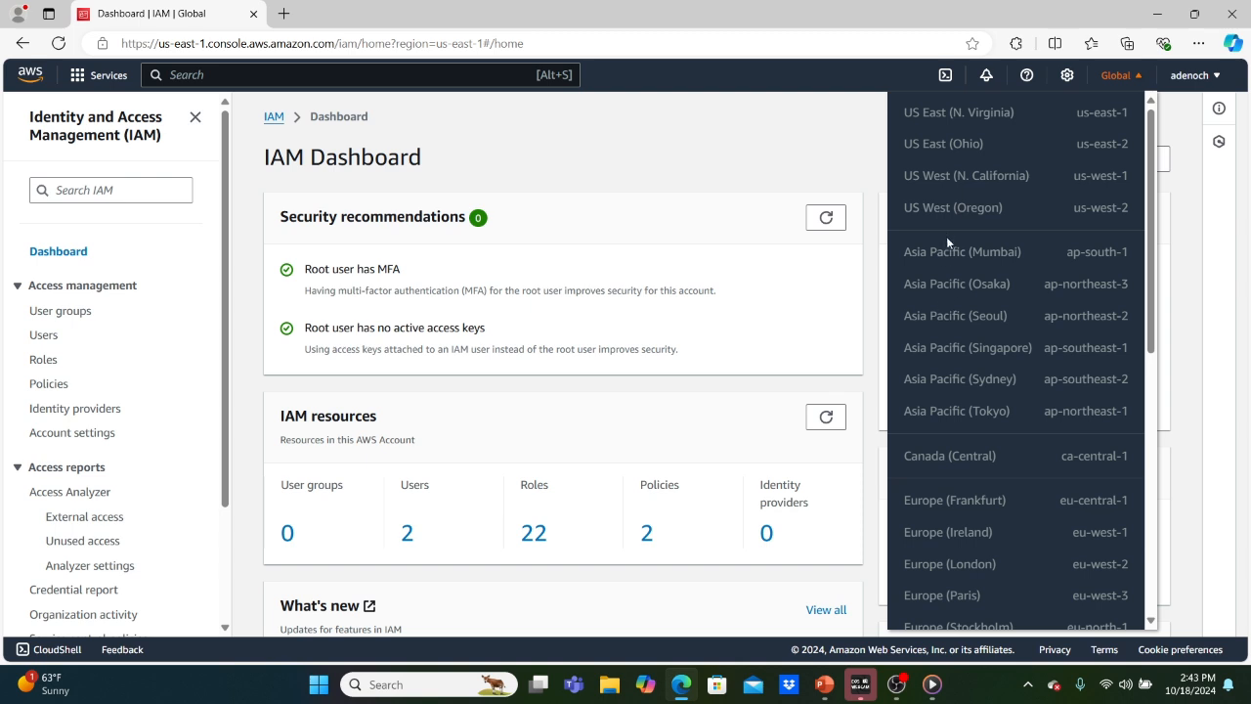
left_click(819, 137)
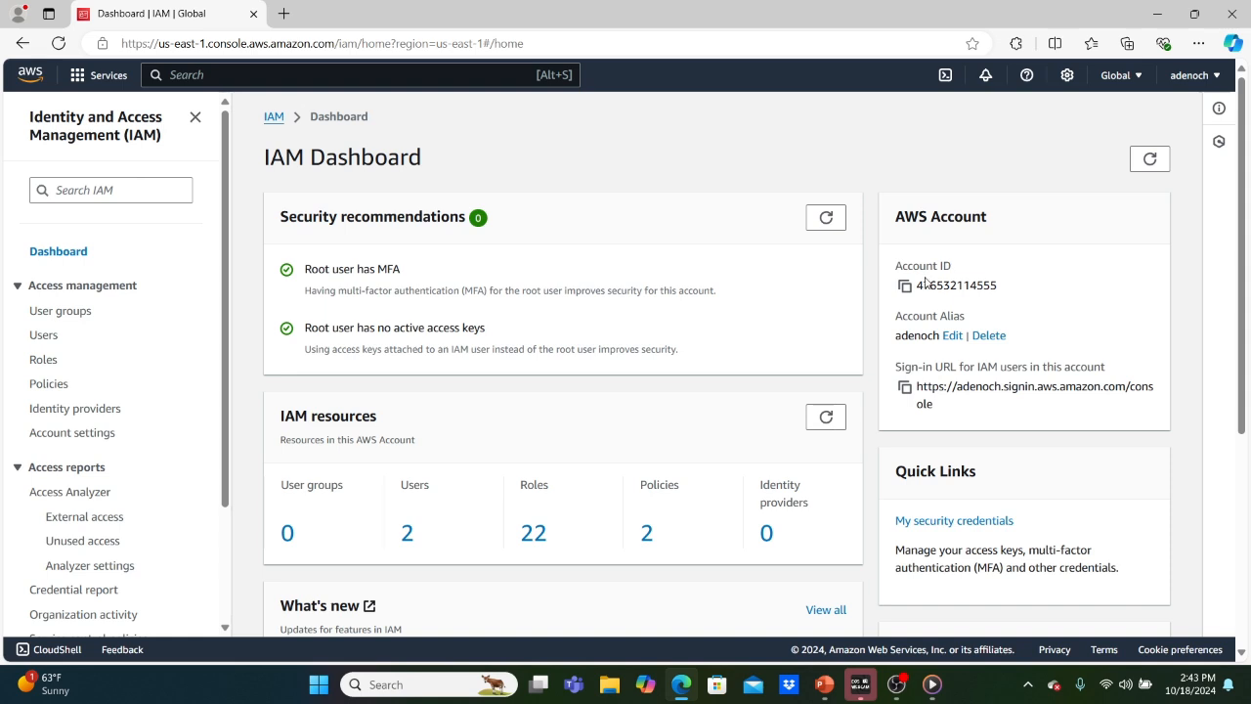
left_click(905, 389)
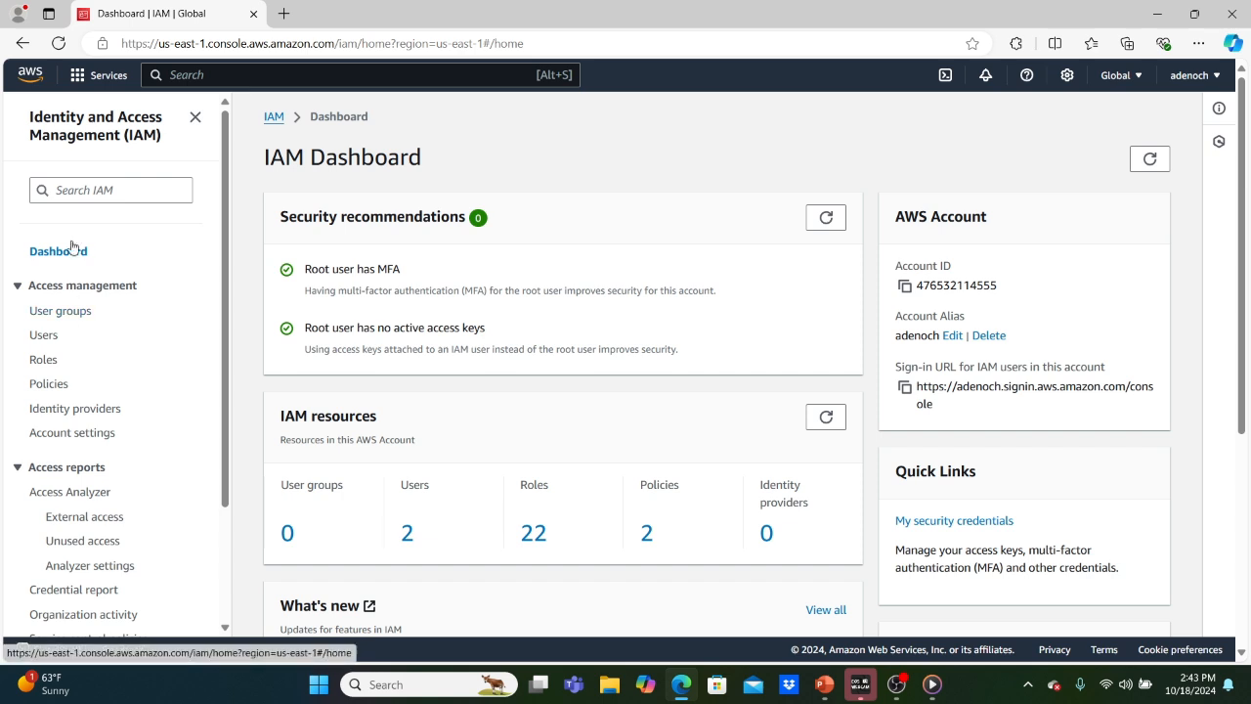
Start creating a new IAM user named Enoch.
left_click(39, 338)
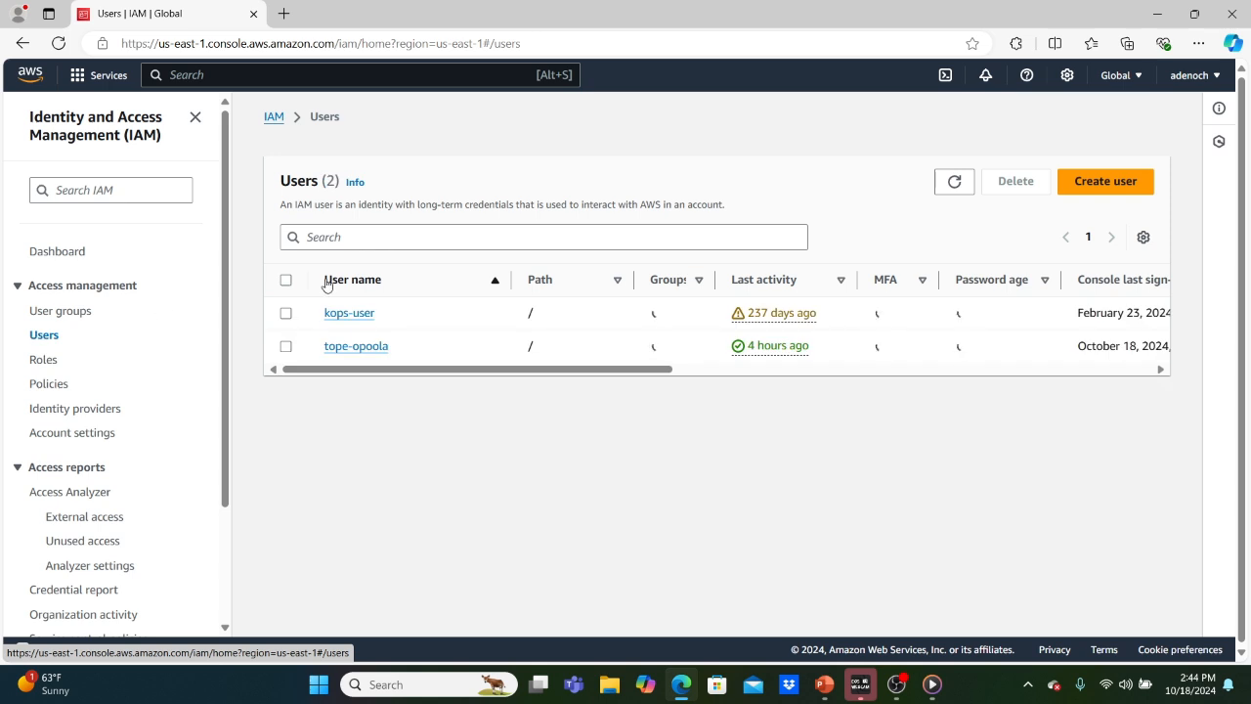
left_click(1107, 182)
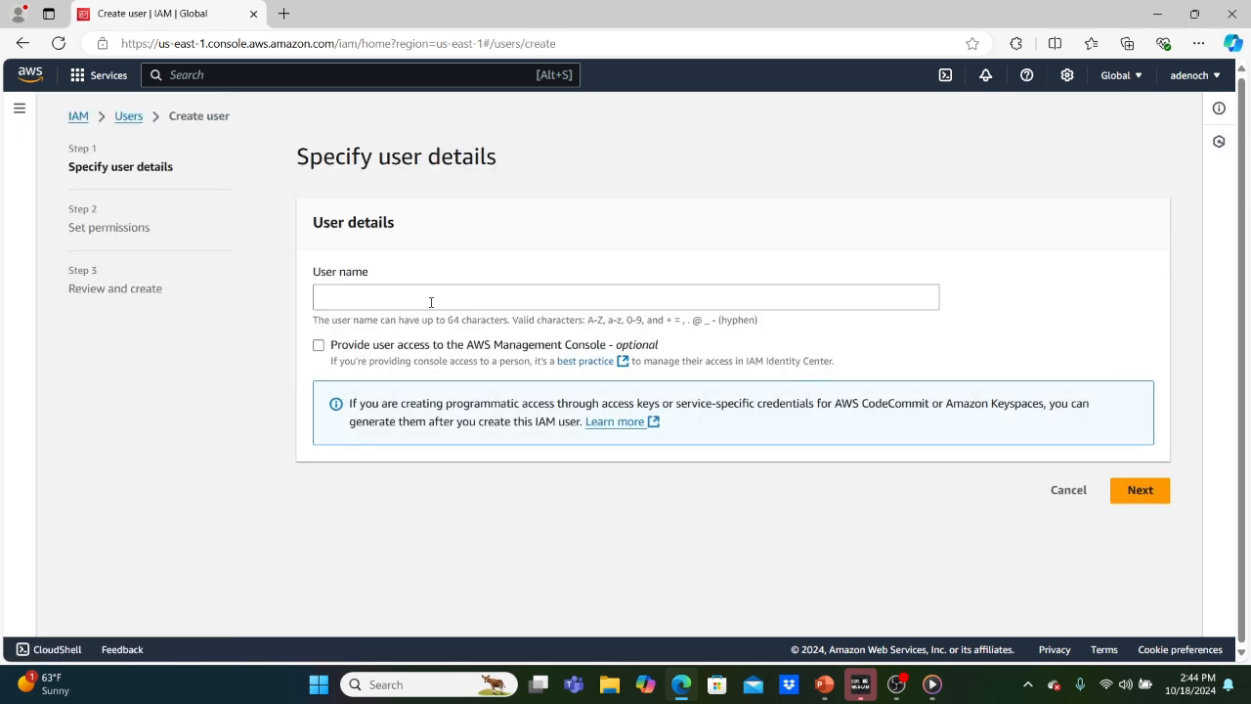
left_click(430, 302)
type("Enoch")
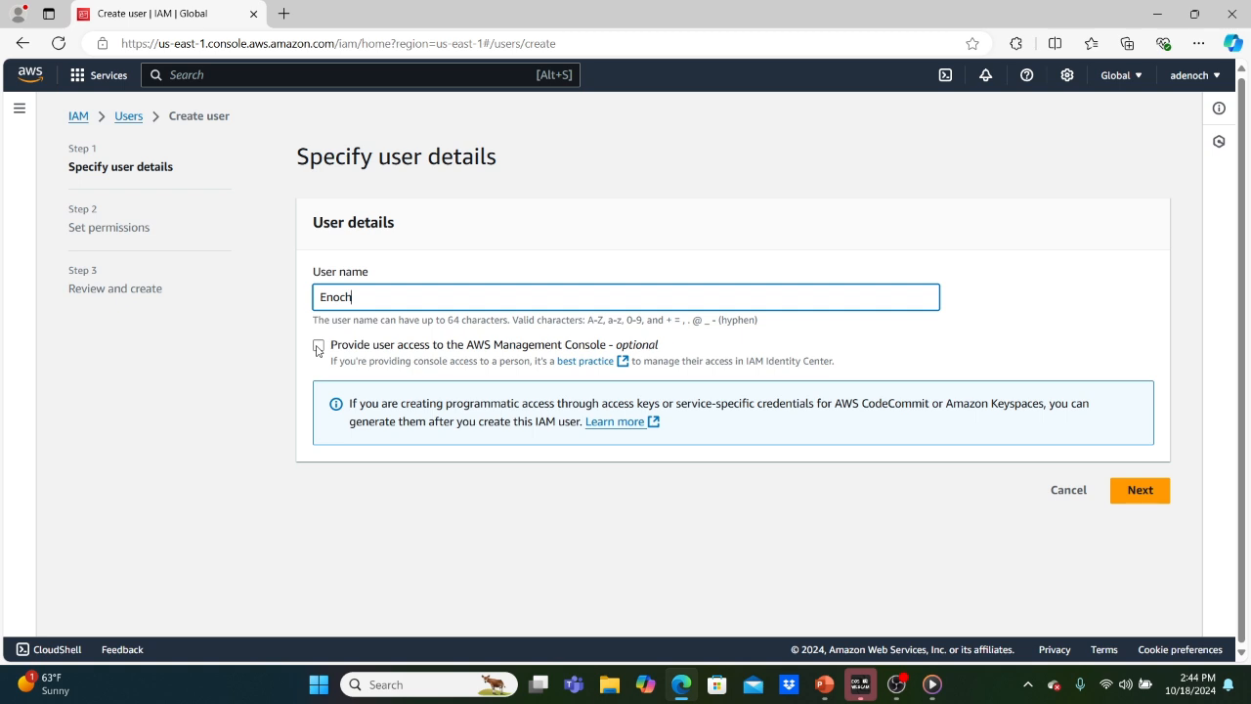
Give Enoch console access as an IAM user with a custom password and no forced reset.
left_click(317, 346)
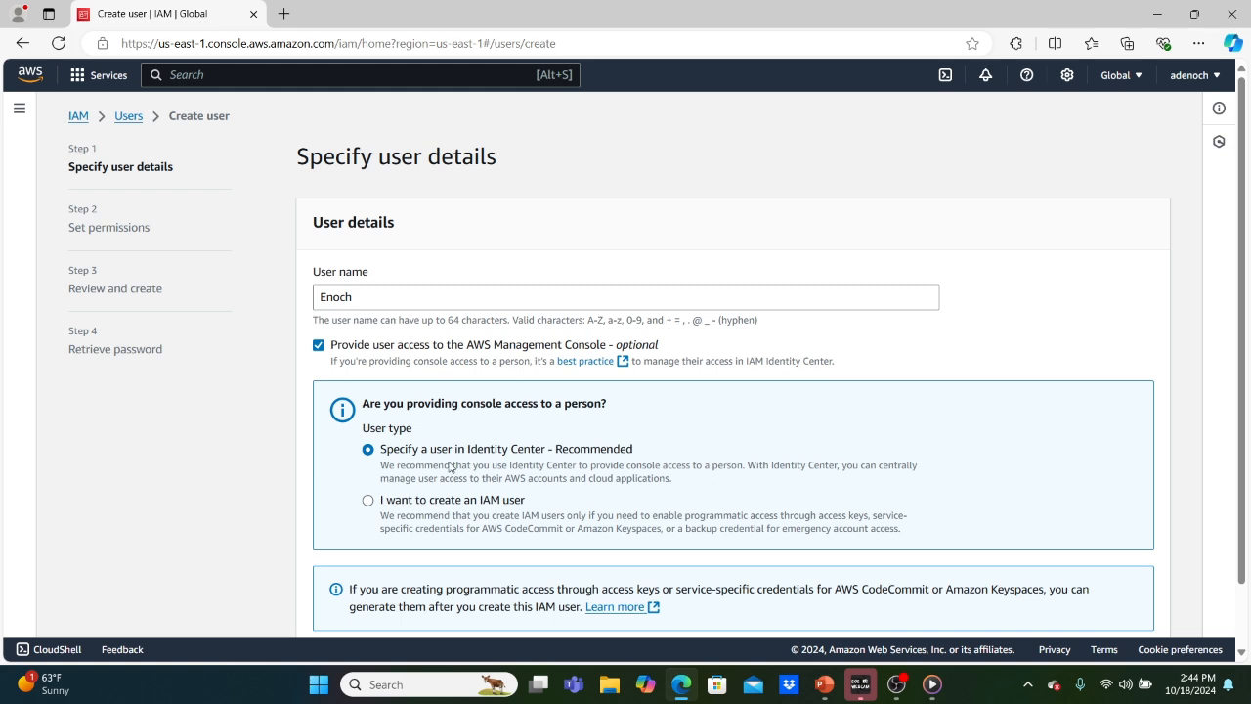
left_click(368, 501)
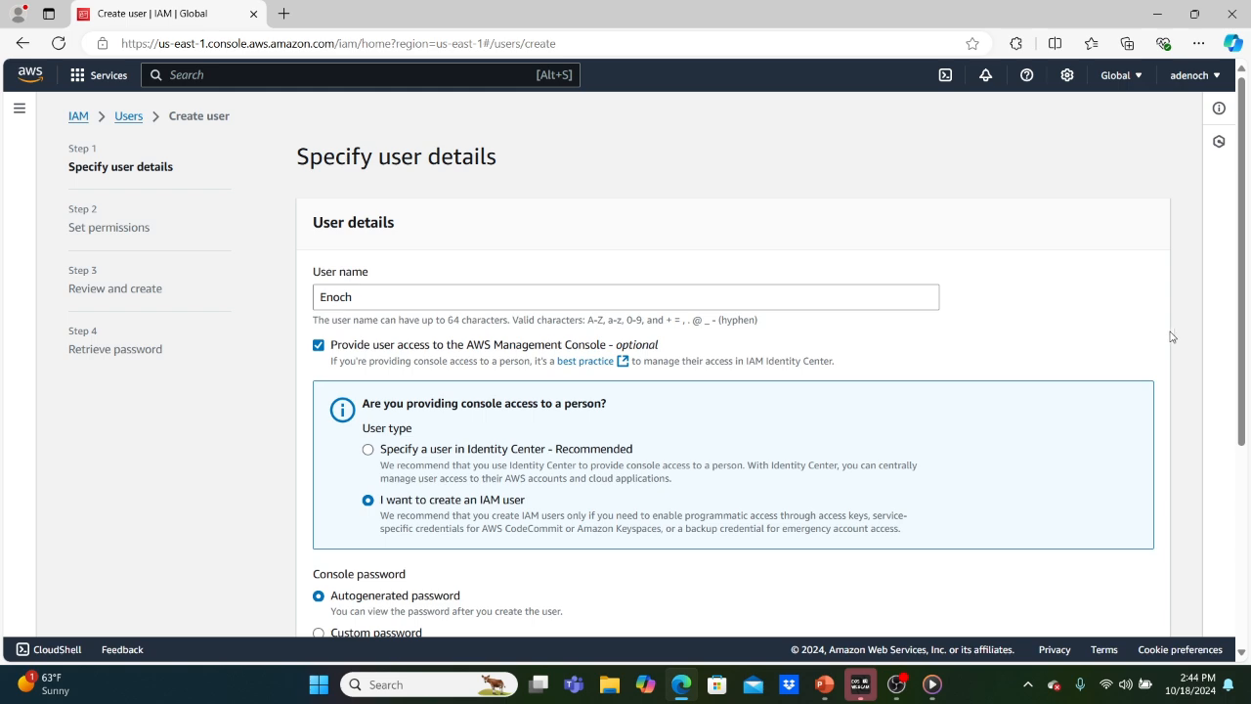
scroll(1178, 337, "down", 5)
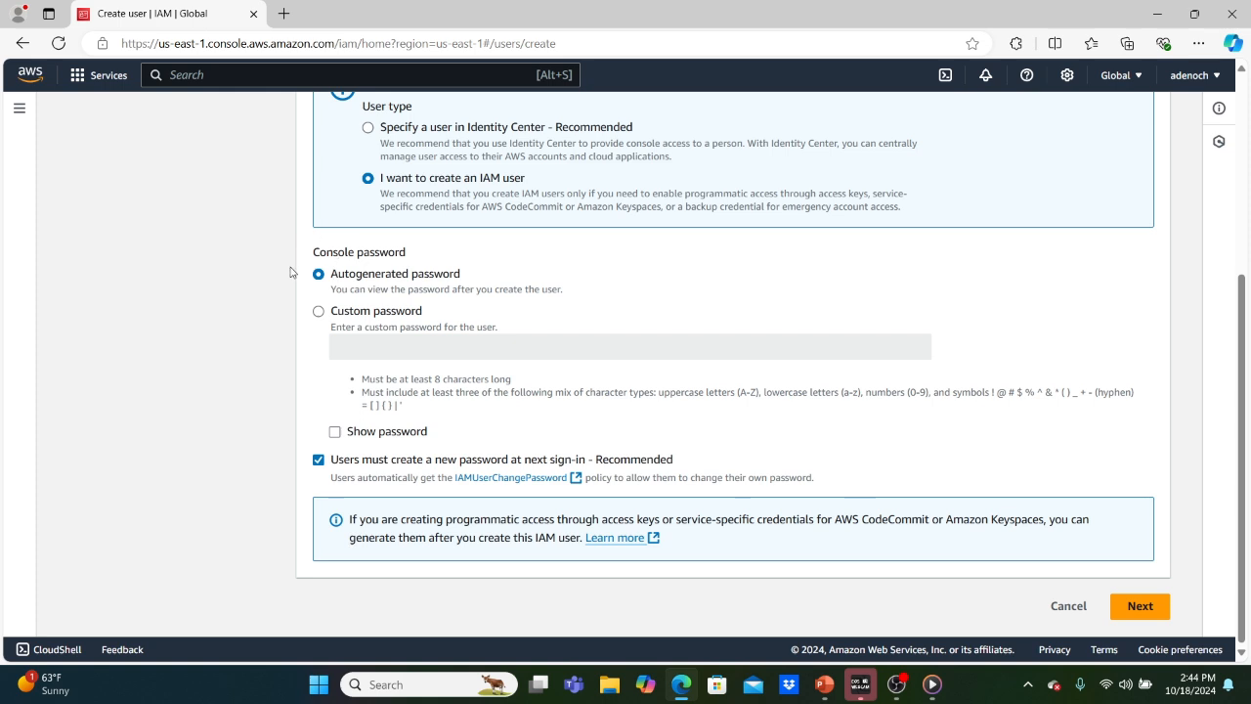
left_click(318, 312)
left_click(364, 348)
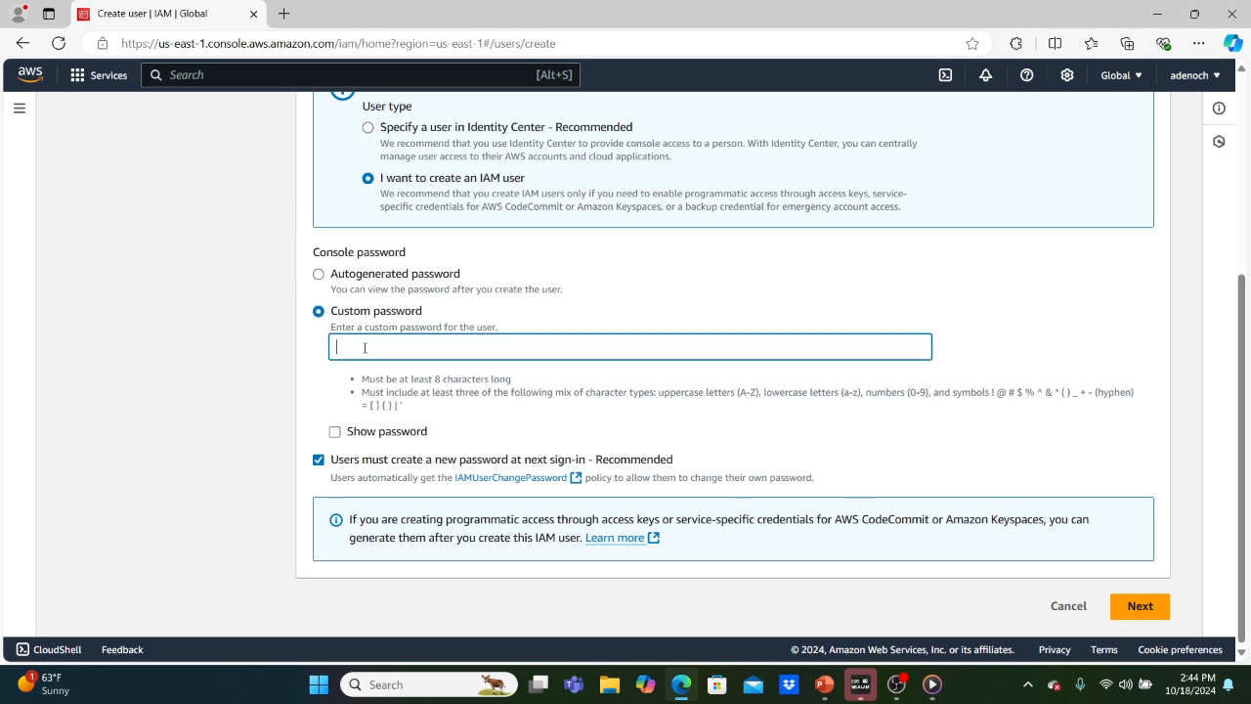
type("••••")
left_click(319, 460)
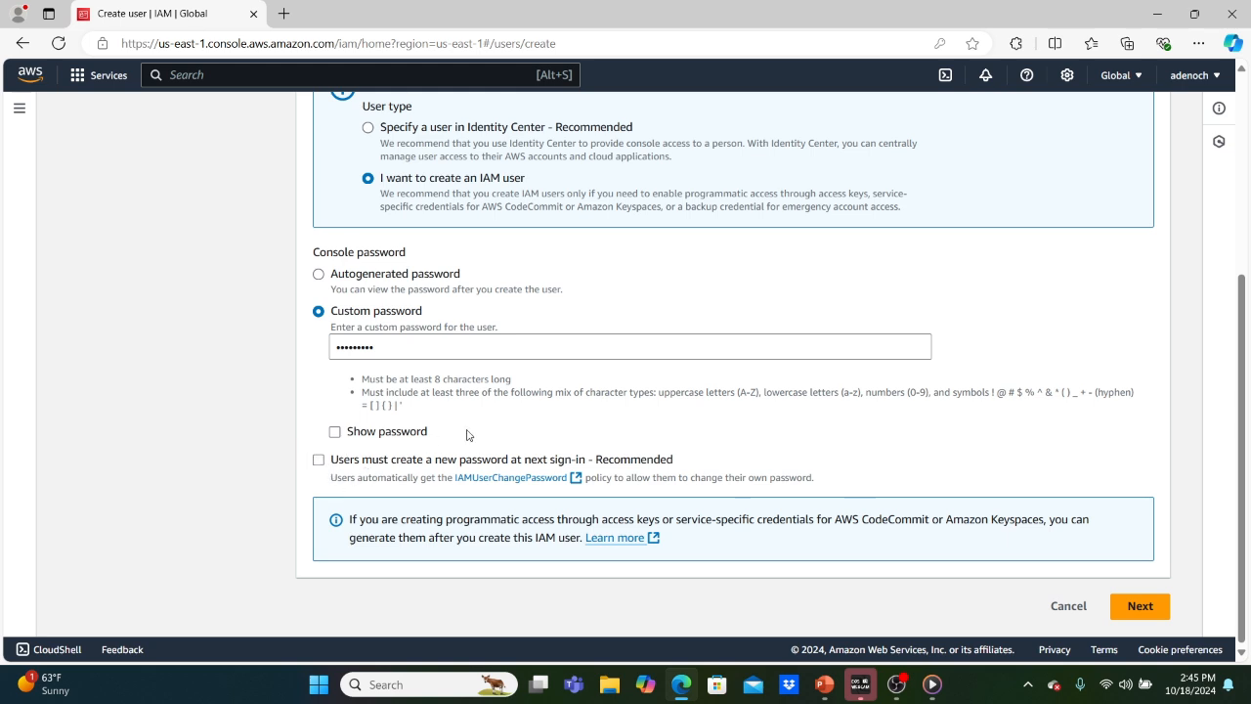
left_click(1148, 608)
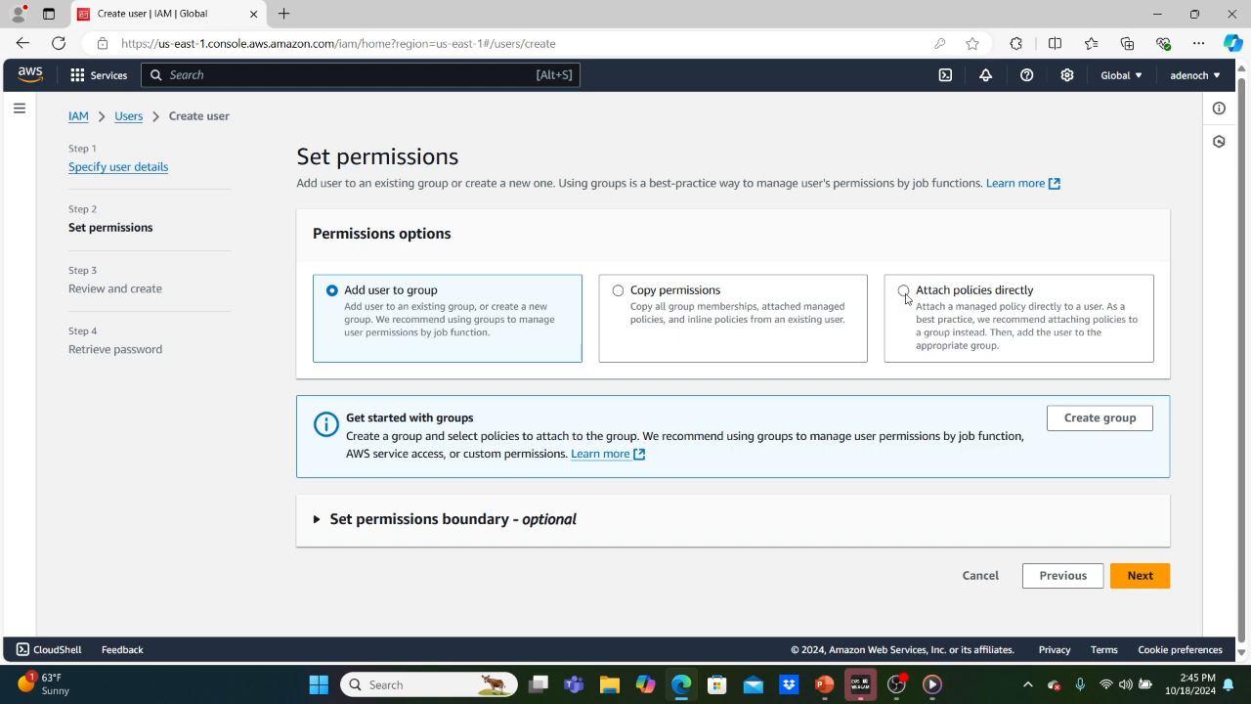
Attach the AmazonS3ReadOnlyAccess policy directly to the user and continue to review.
left_click(904, 291)
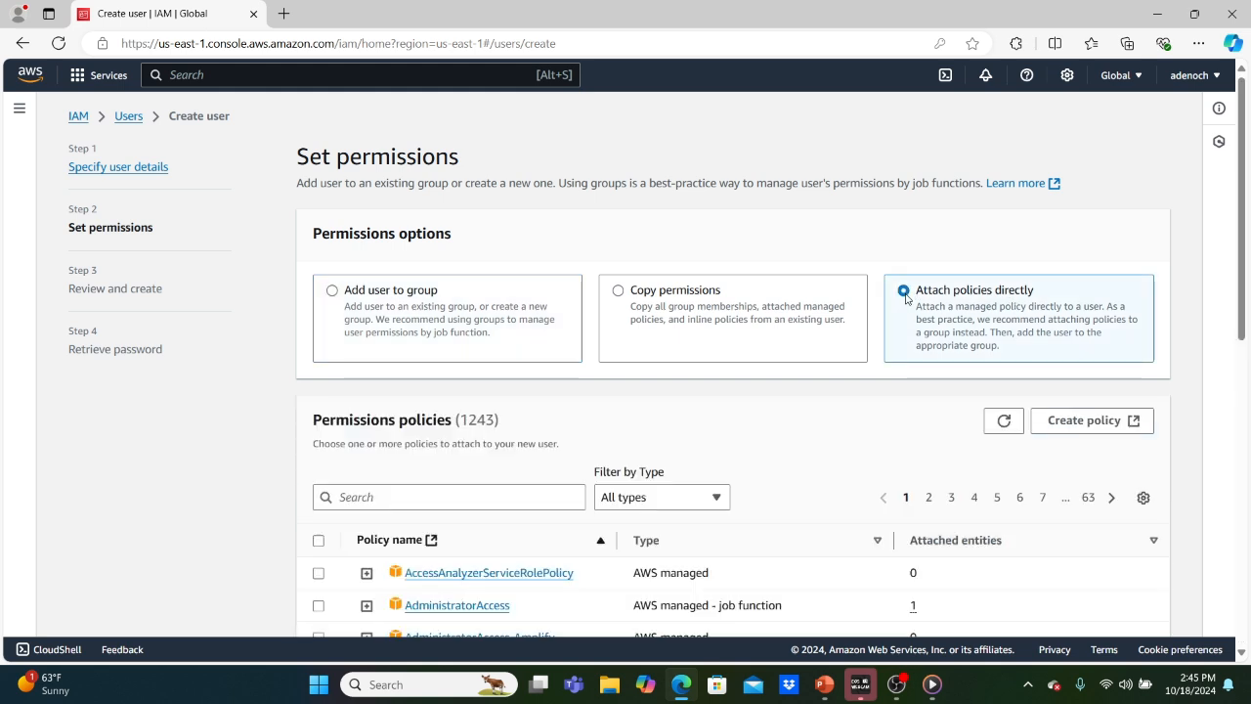
left_click(414, 496)
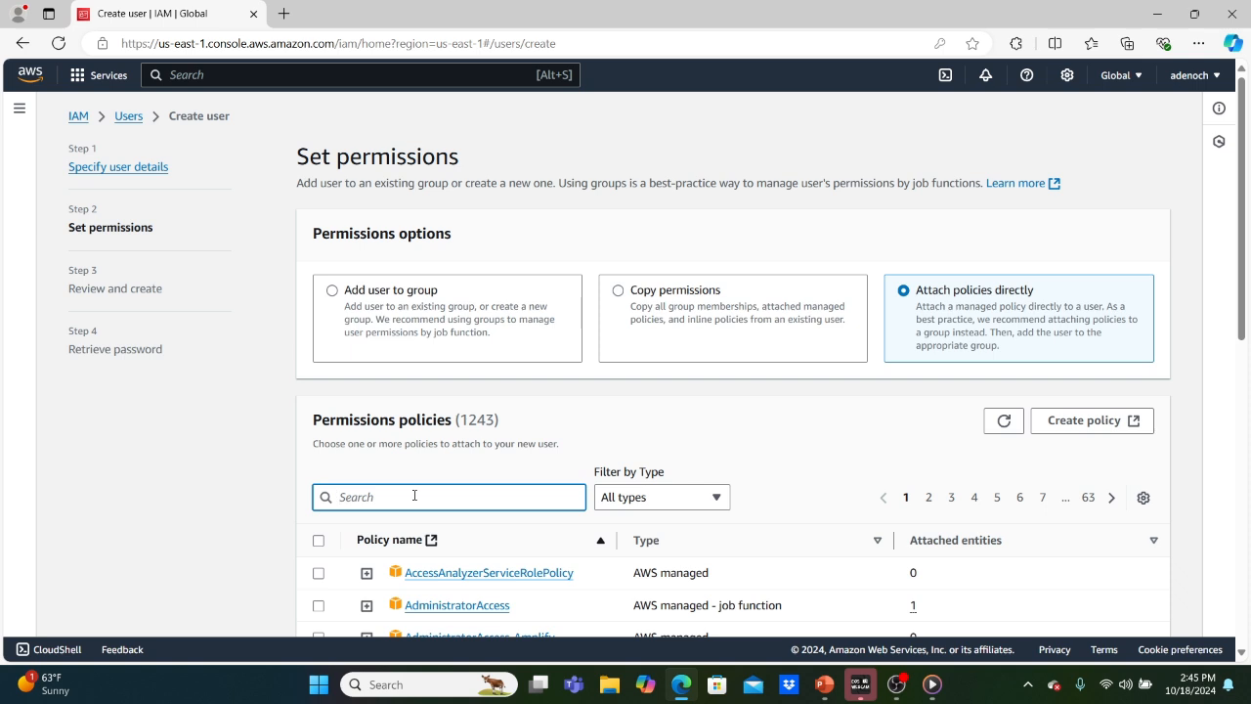
type("S")
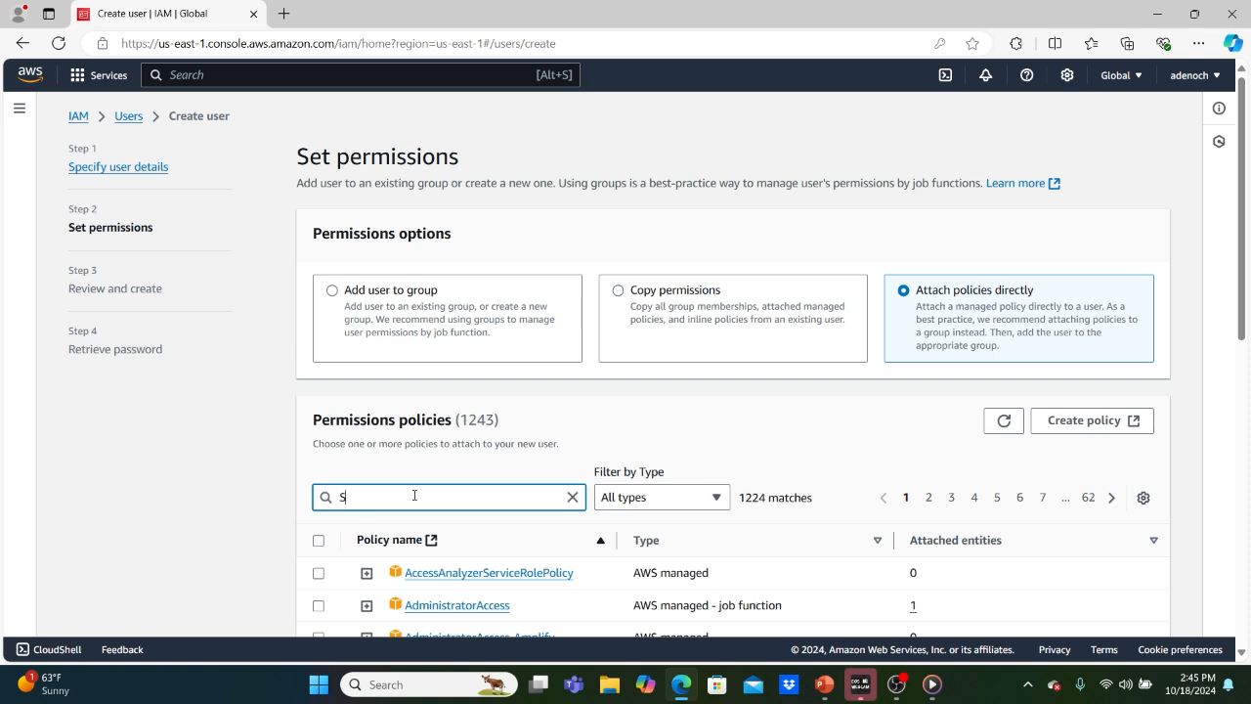
type("3")
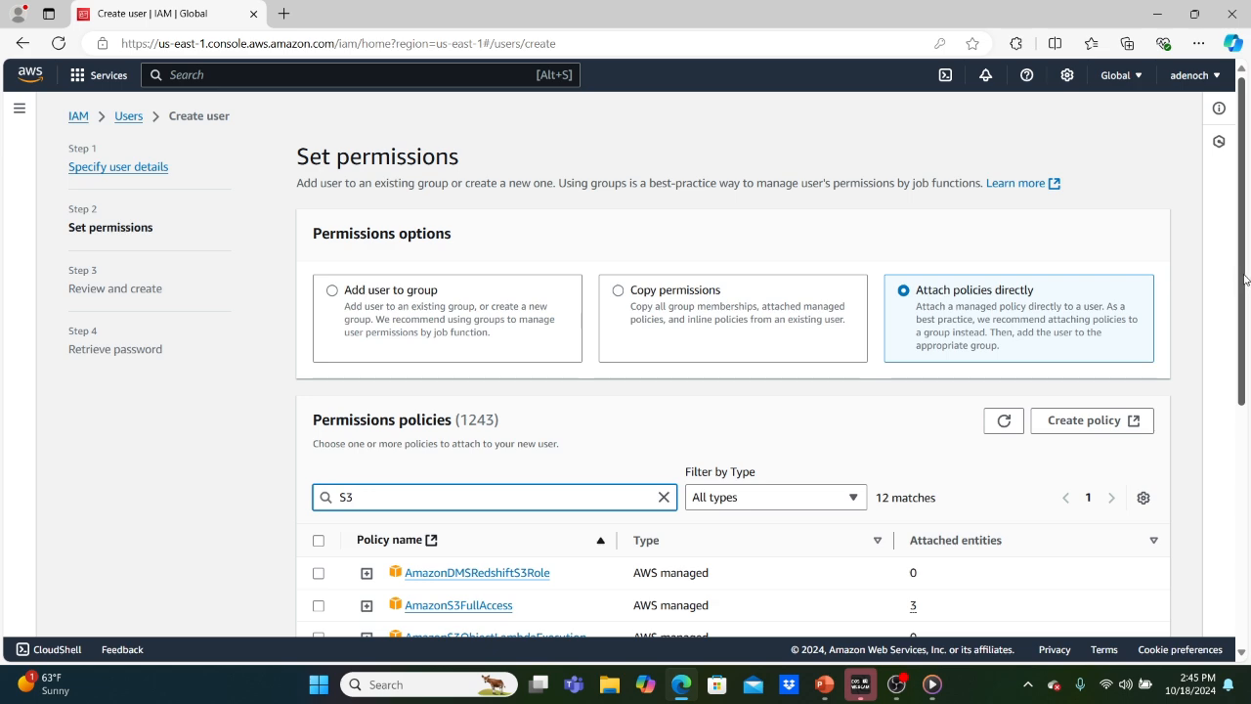
left_click_drag(1239, 279, 1228, 396)
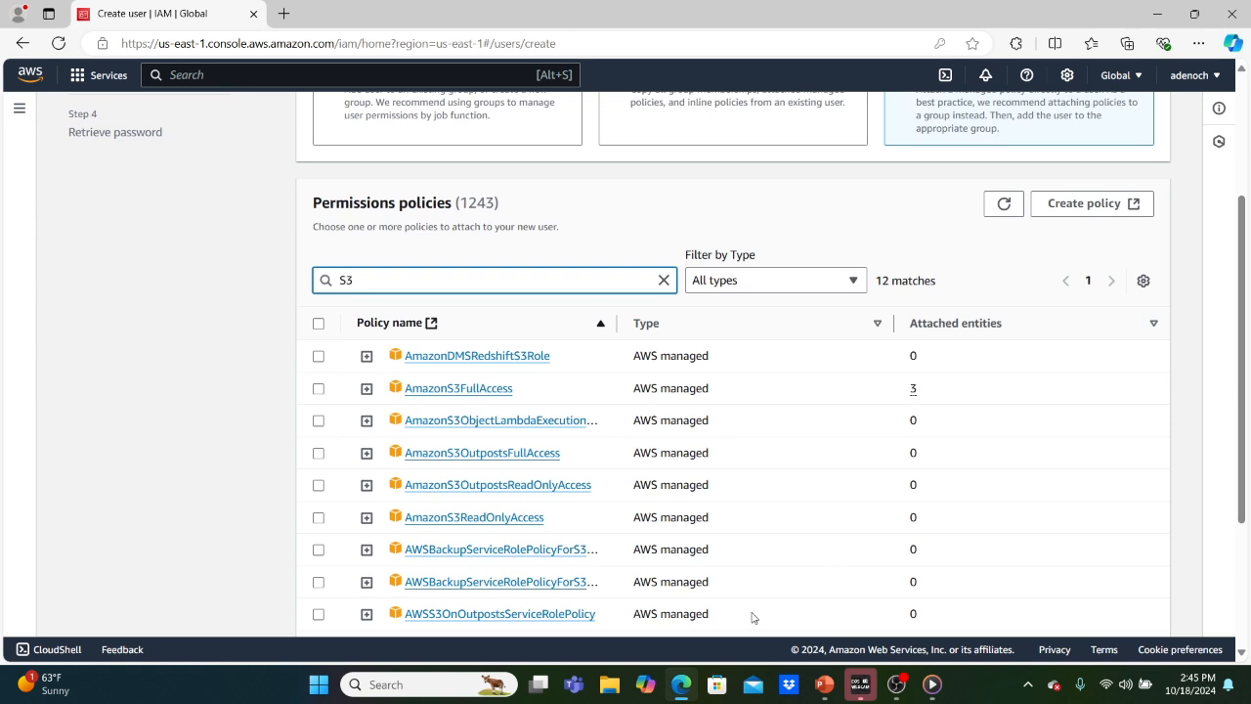
left_click(319, 518)
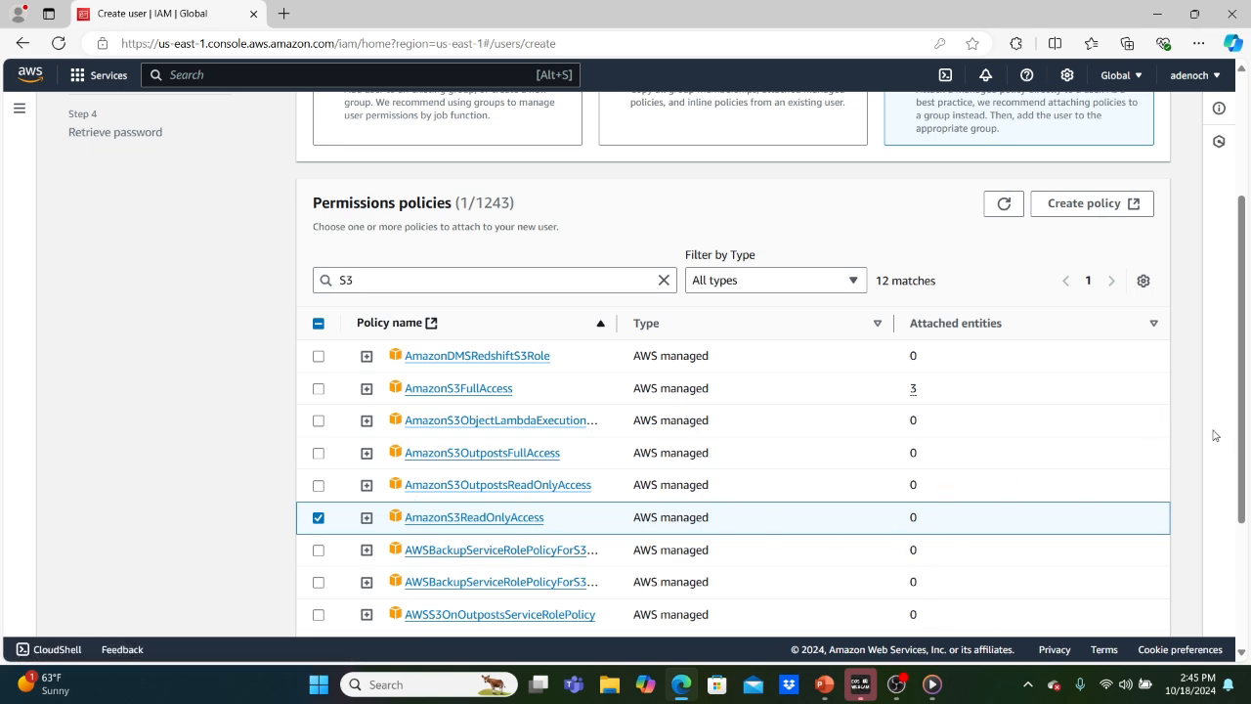
scroll(1192, 426, "down", 3)
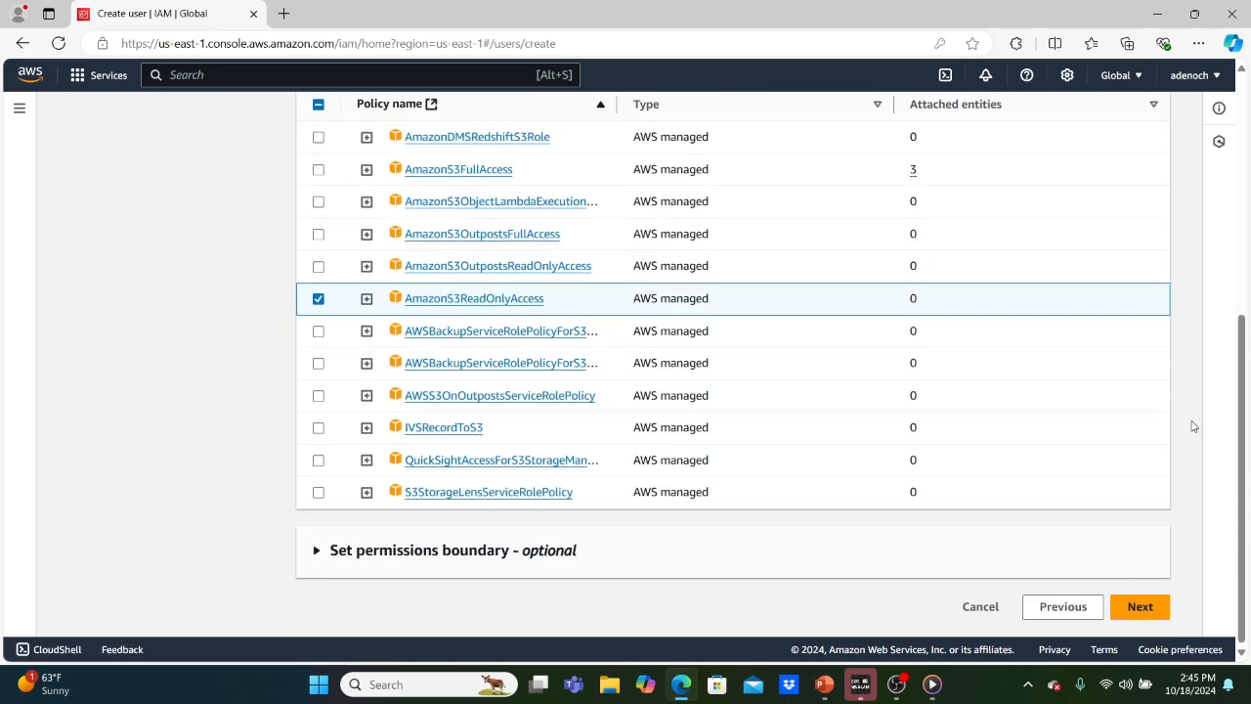
left_click(1143, 609)
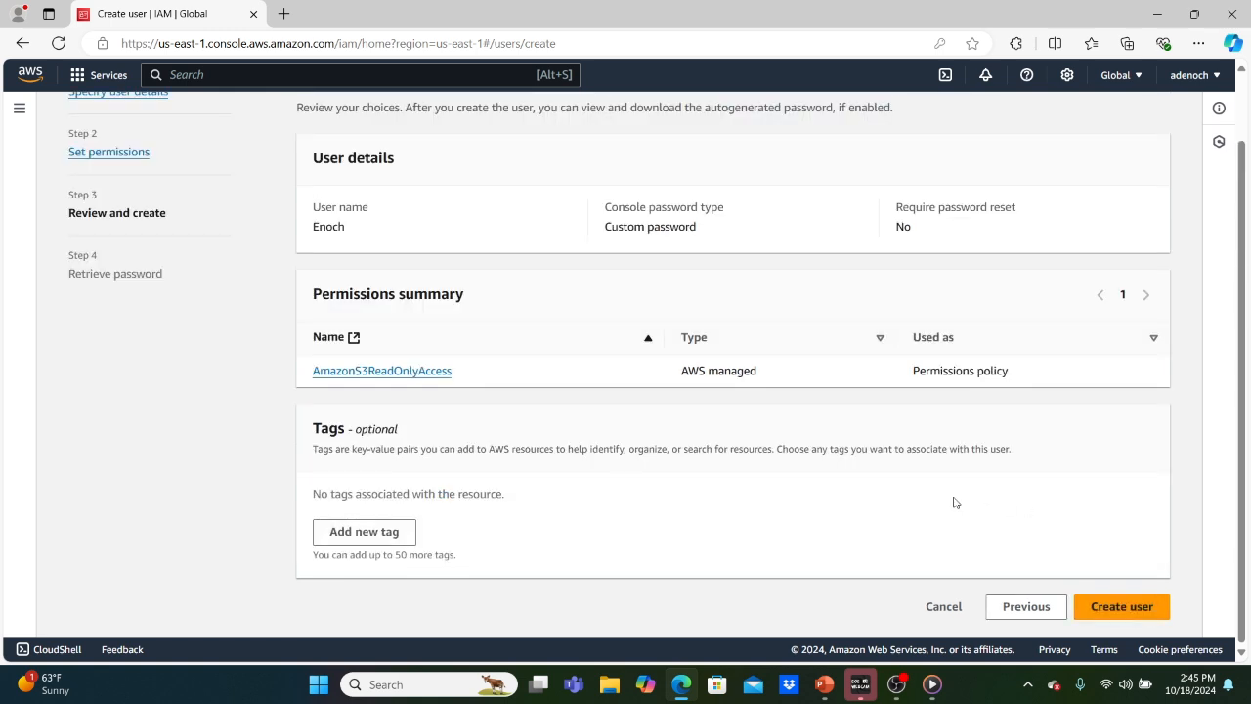
Add the tag dept = admin and create user Enoch.
left_click(361, 533)
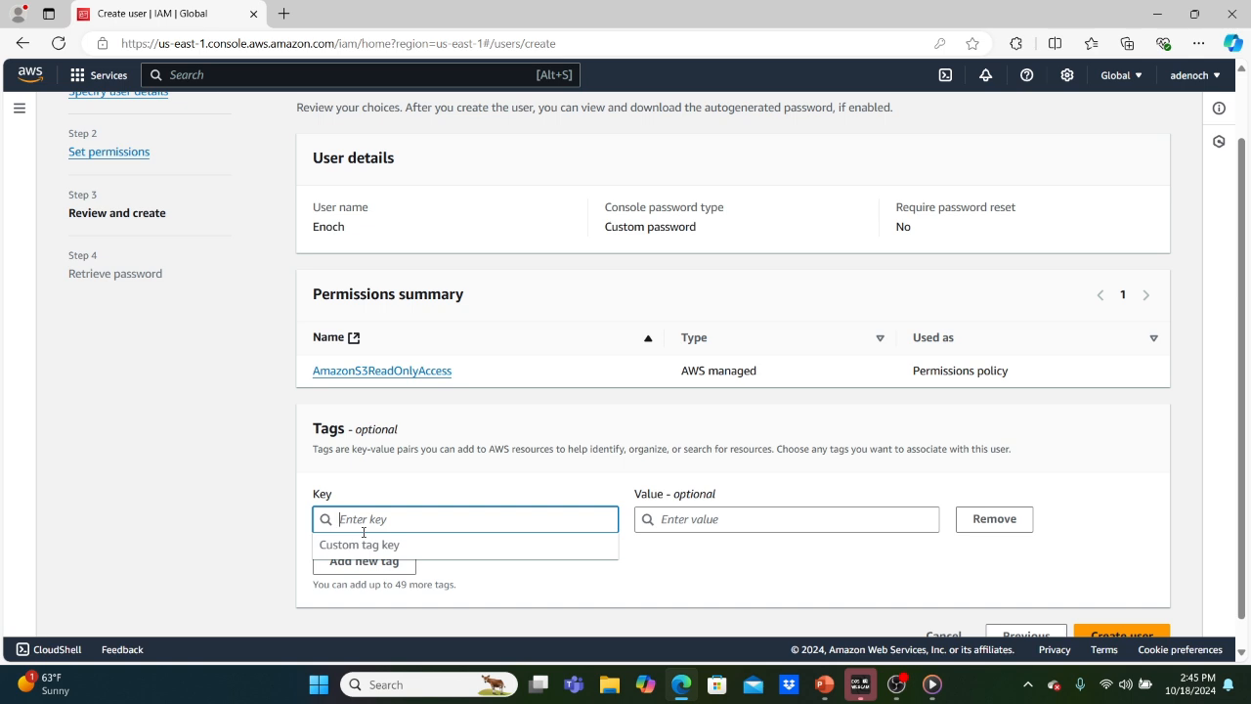
type("DEPT")
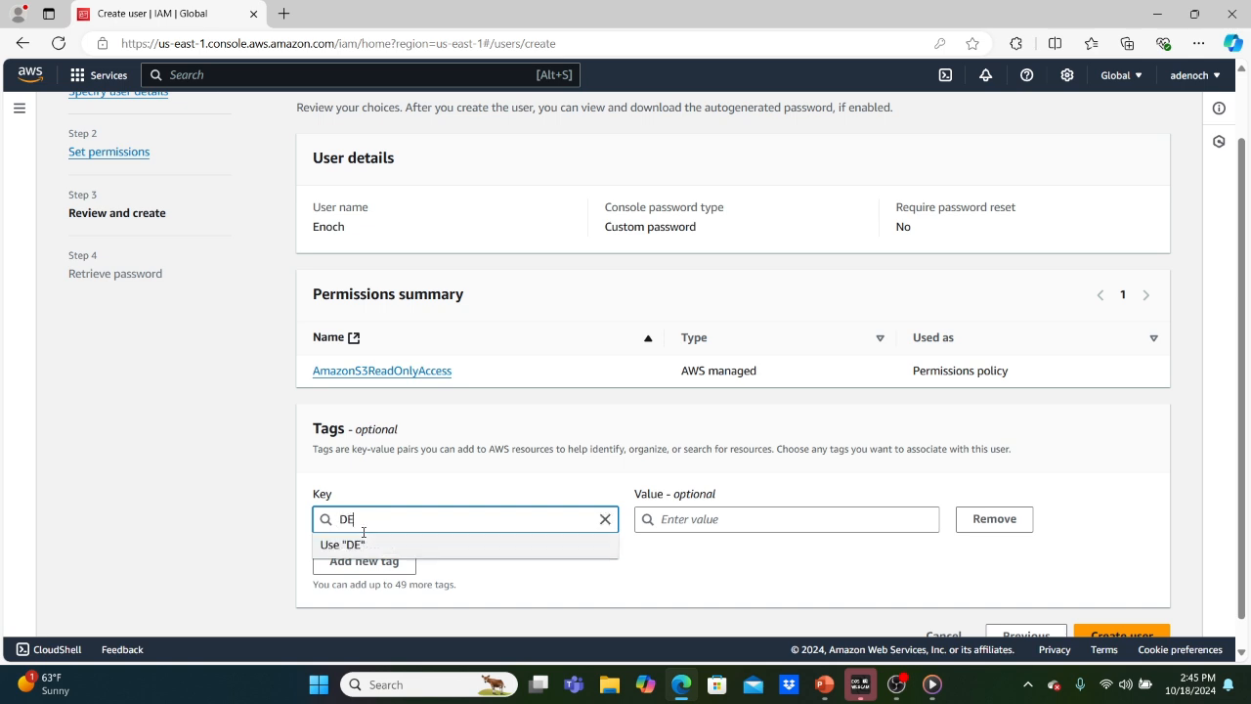
key("BackSpace")
key("BackSpace")
key("BackSpace")
type("dept")
key("Tab")
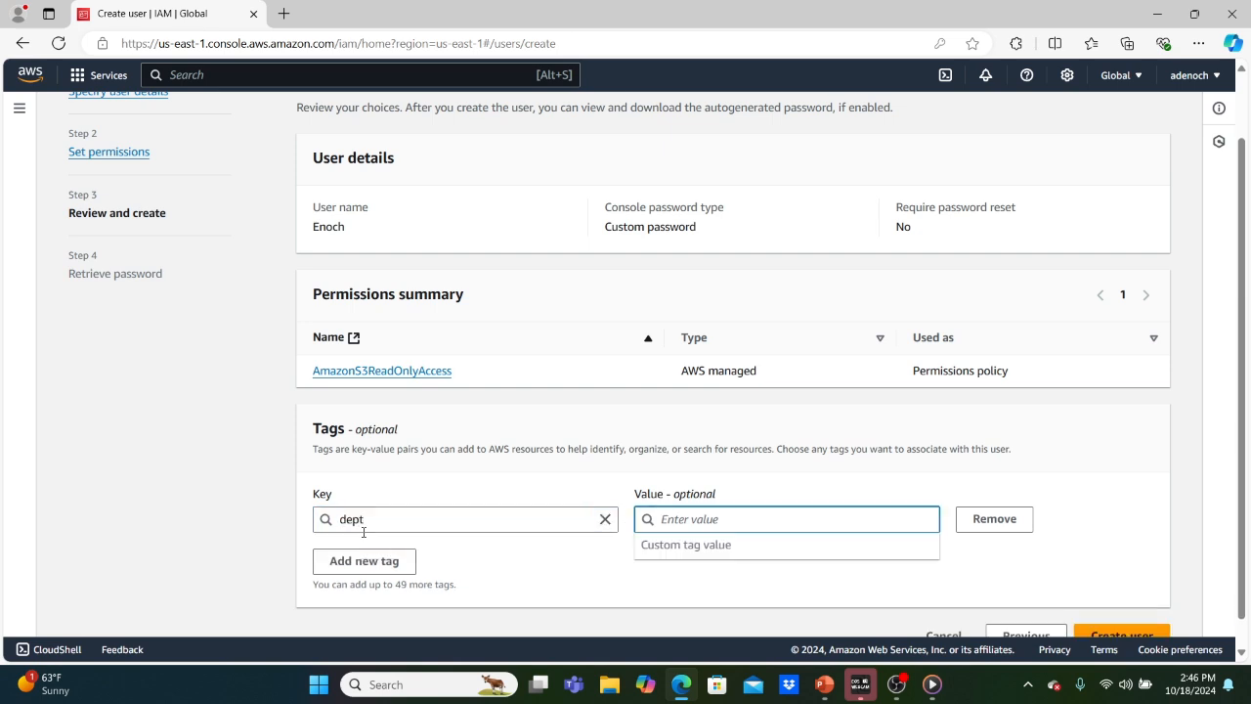
type("admin")
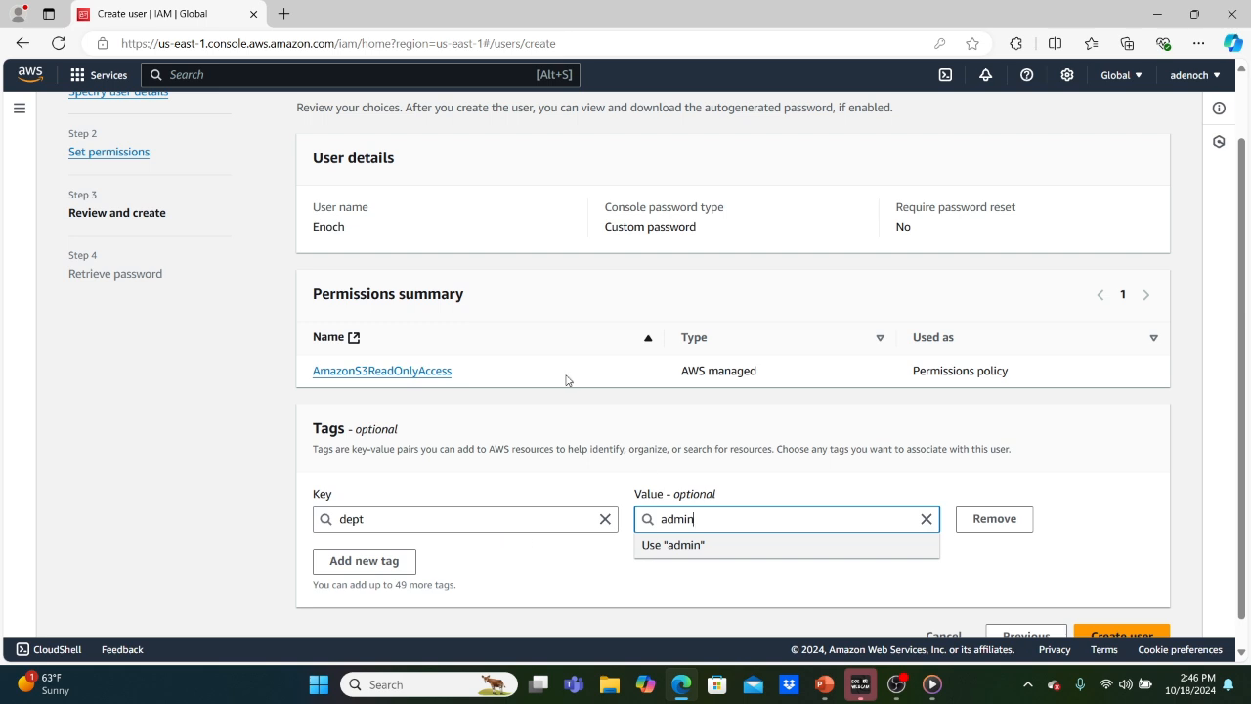
left_click(1190, 453)
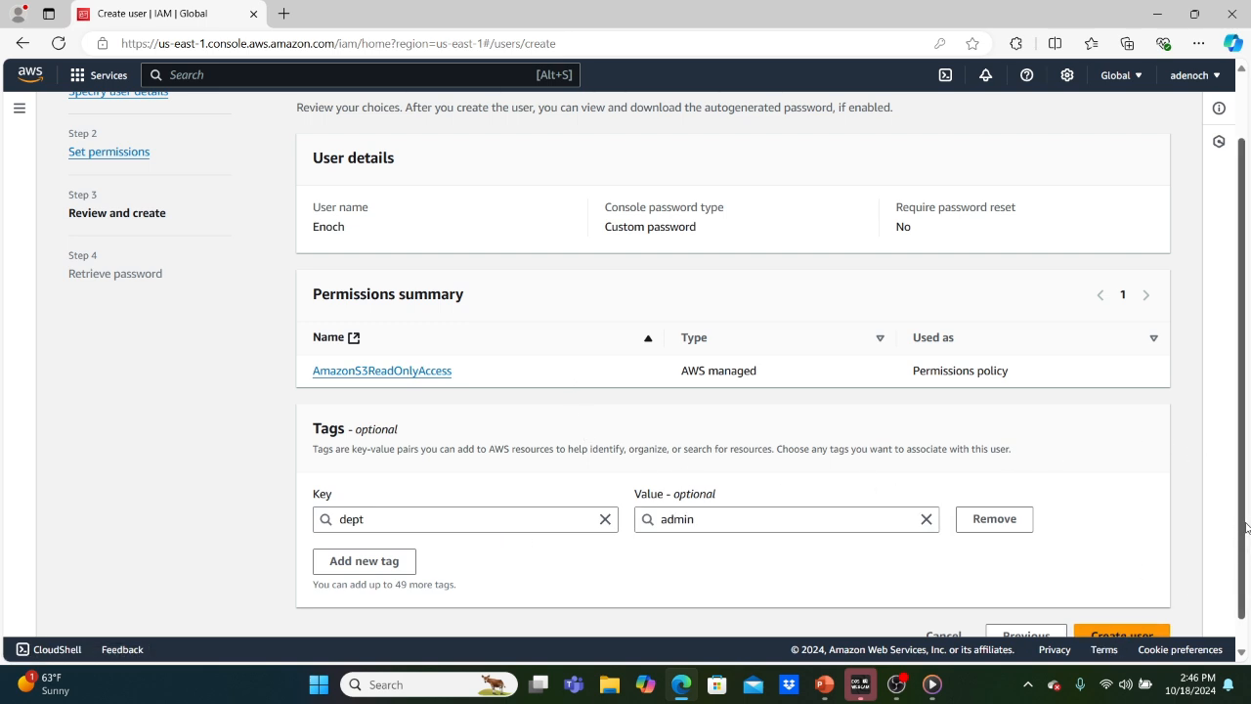
scroll(1246, 528, "down", 2)
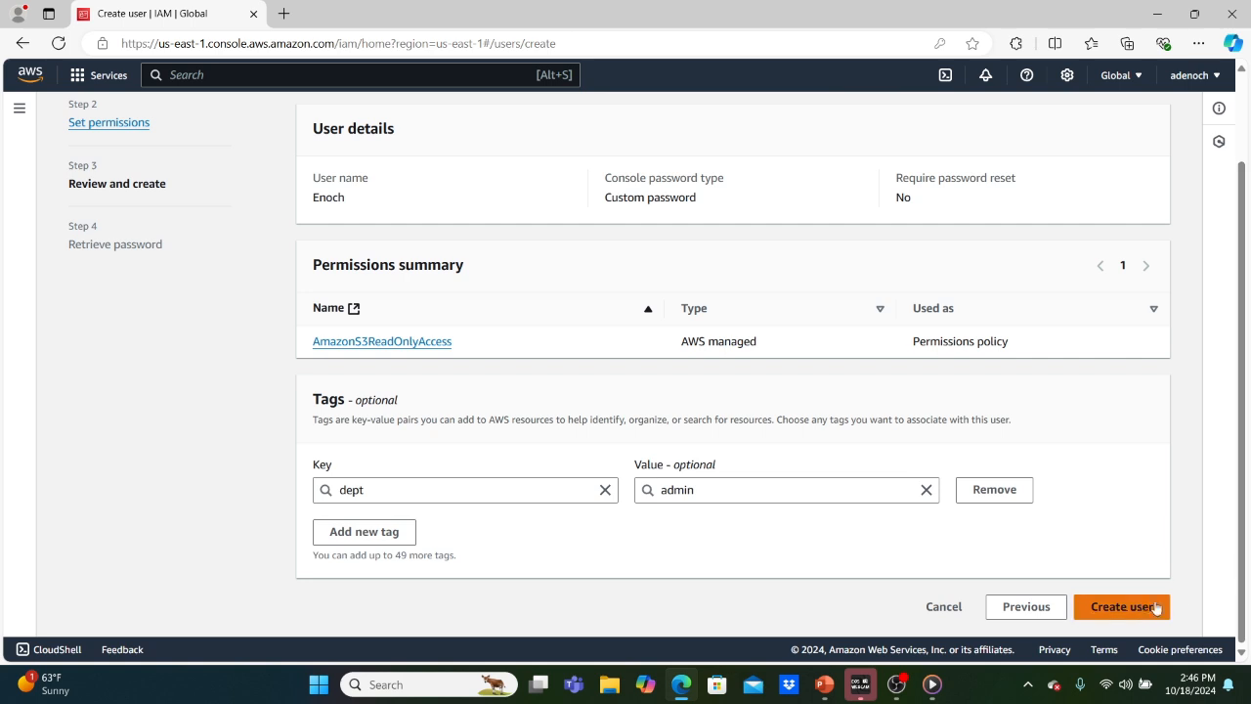
left_click(1132, 608)
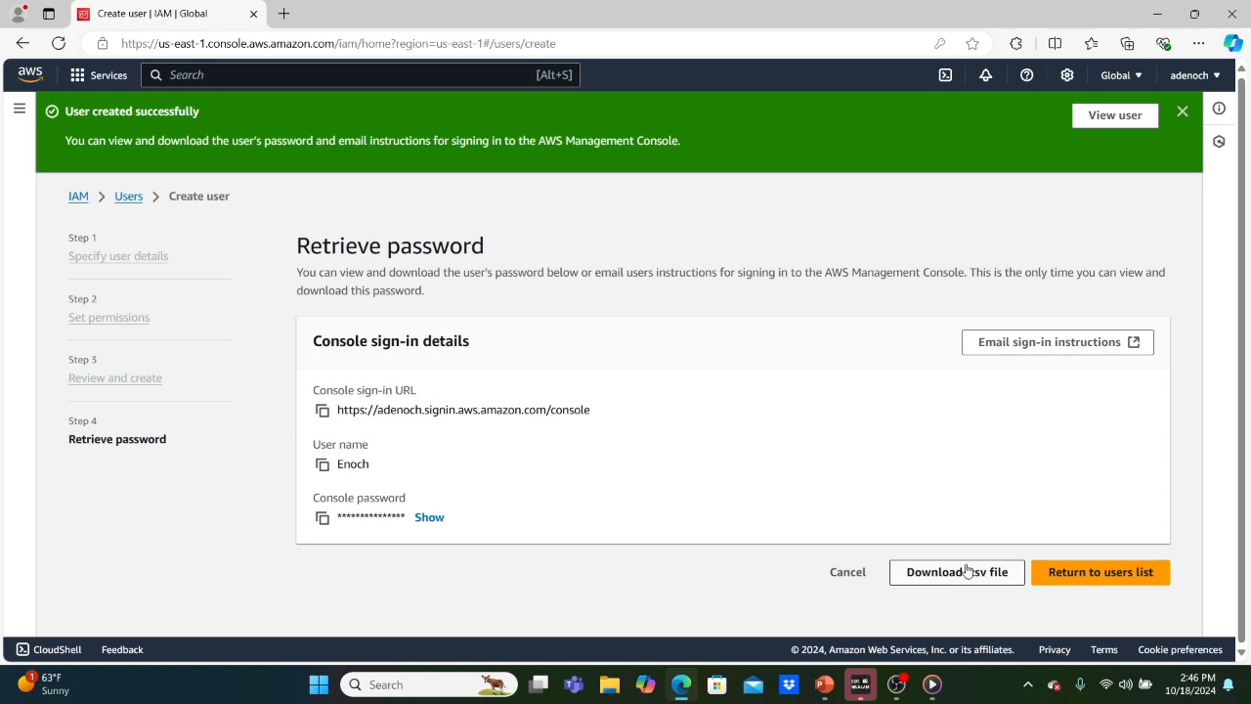
Copy Enoch's console sign-in URL and open his user page without retrieving the password.
left_click(324, 413)
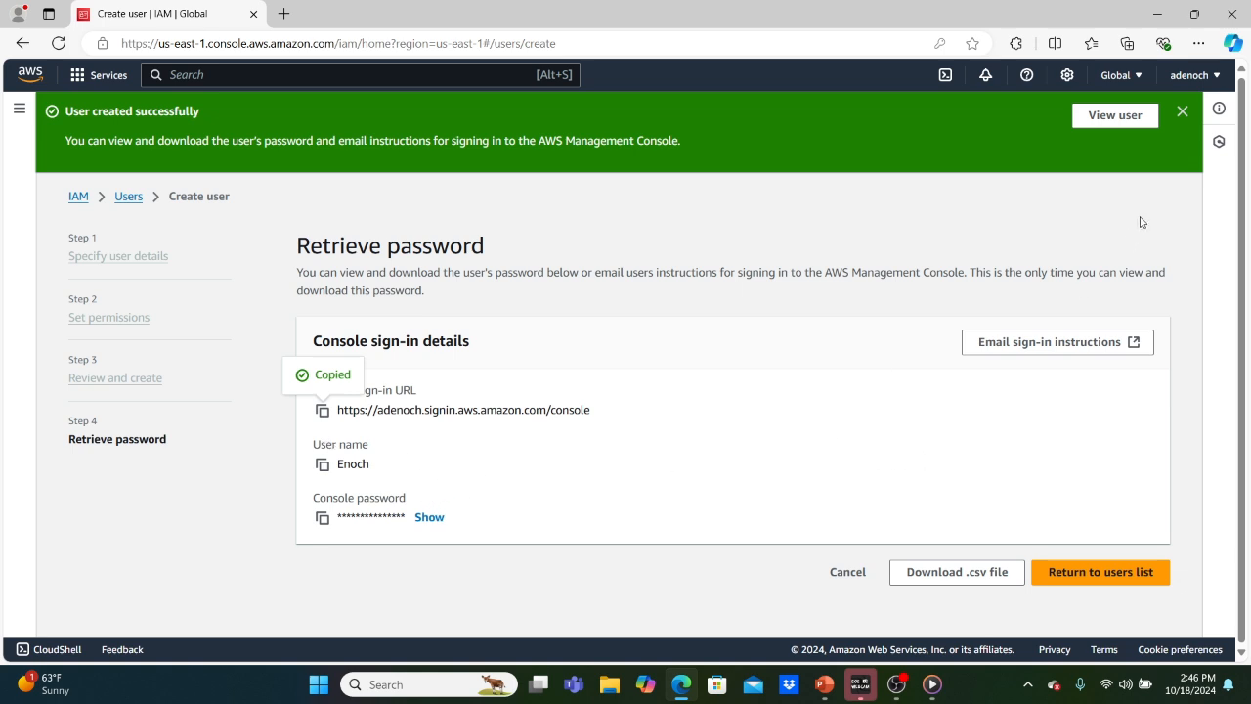
left_click(1111, 116)
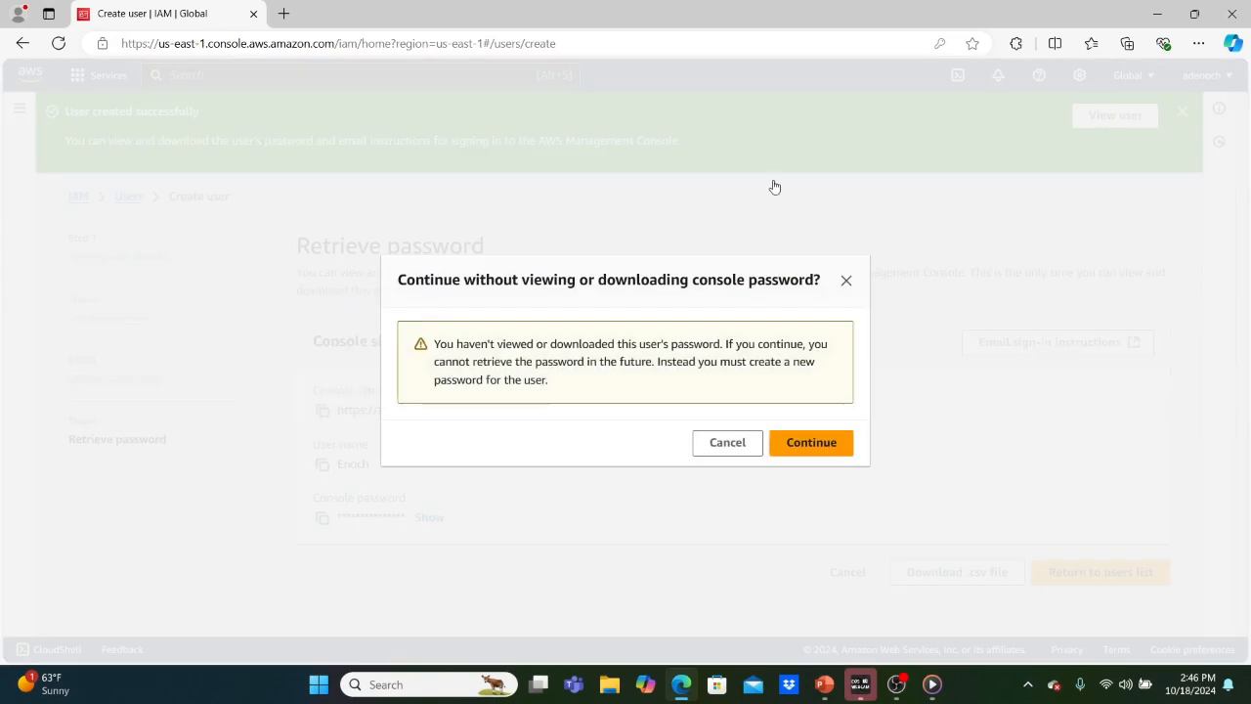
left_click(812, 443)
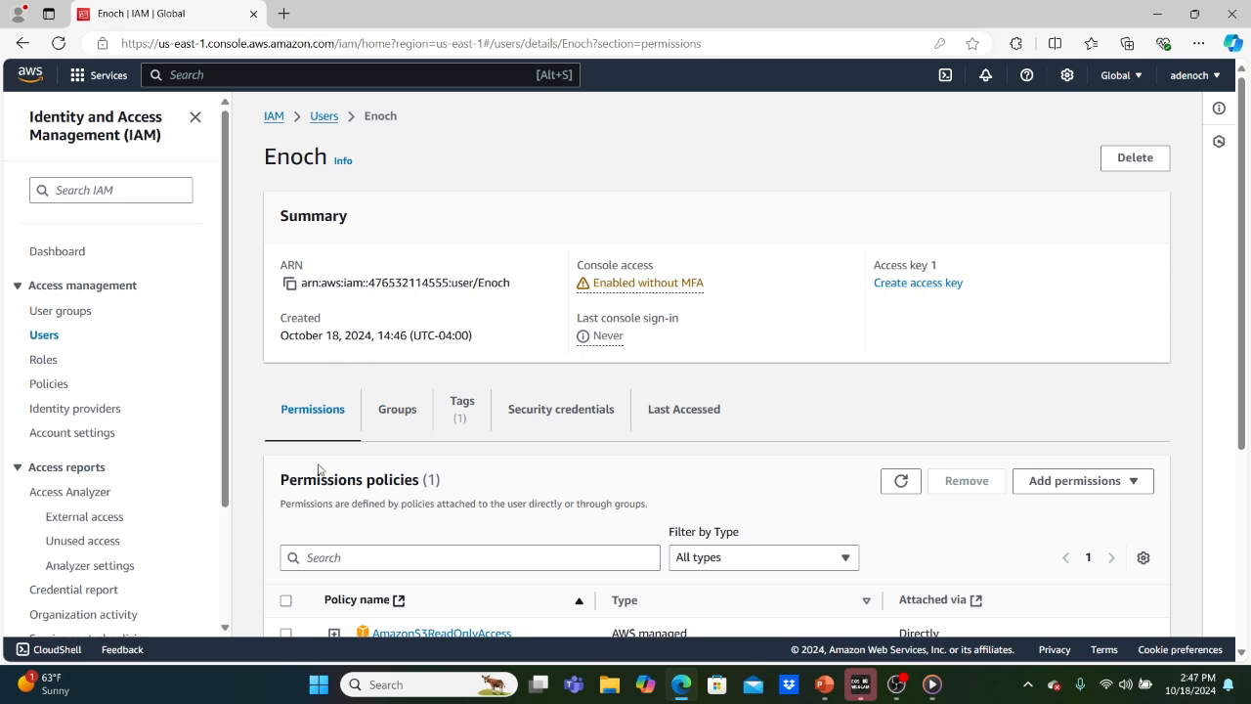
Review Enoch's single AmazonS3ReadOnlyAccess permission, then open a new Edge InPrivate window.
scroll(319, 471, "down", 3)
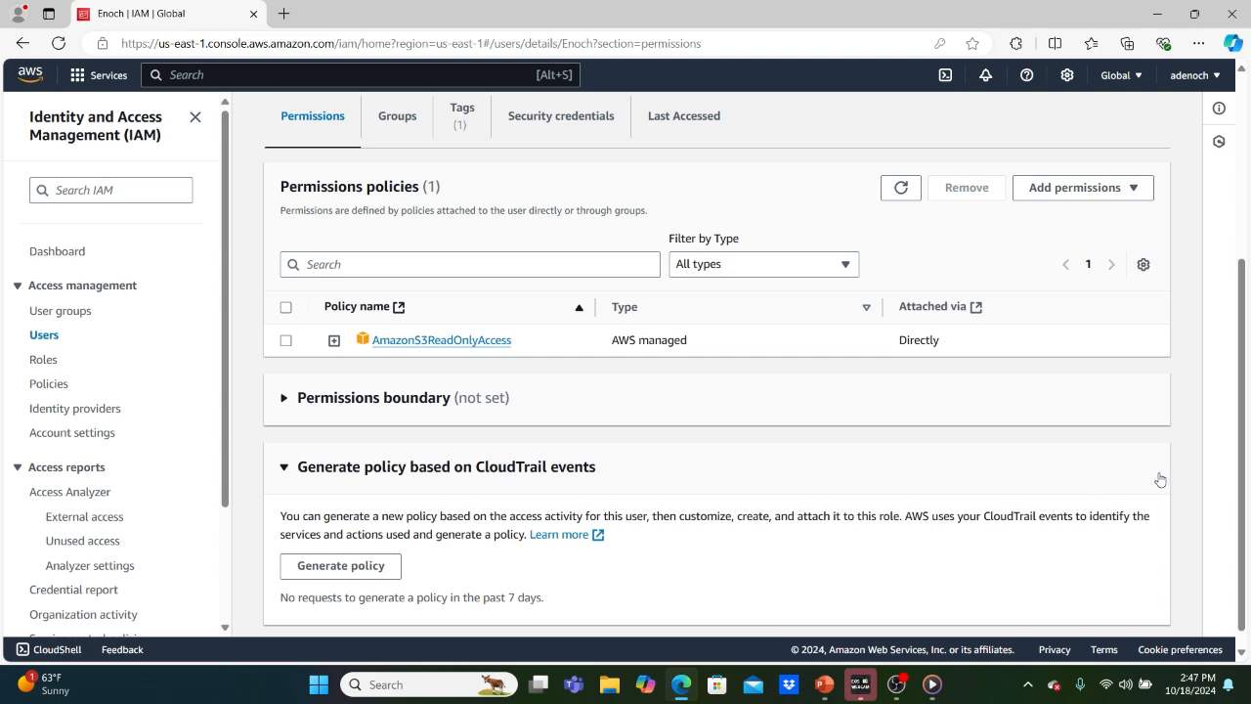
scroll(1184, 469, "down", 1)
scroll(1184, 469, "up", 1)
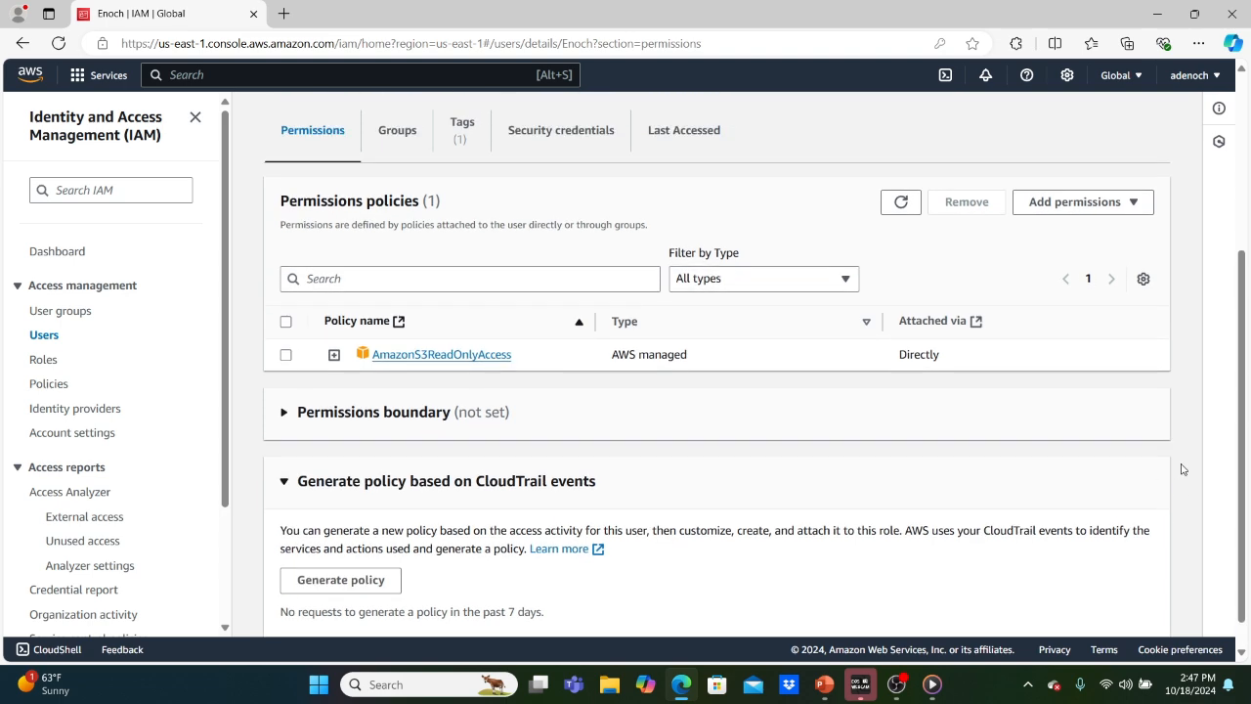
scroll(1181, 468, "up", 3)
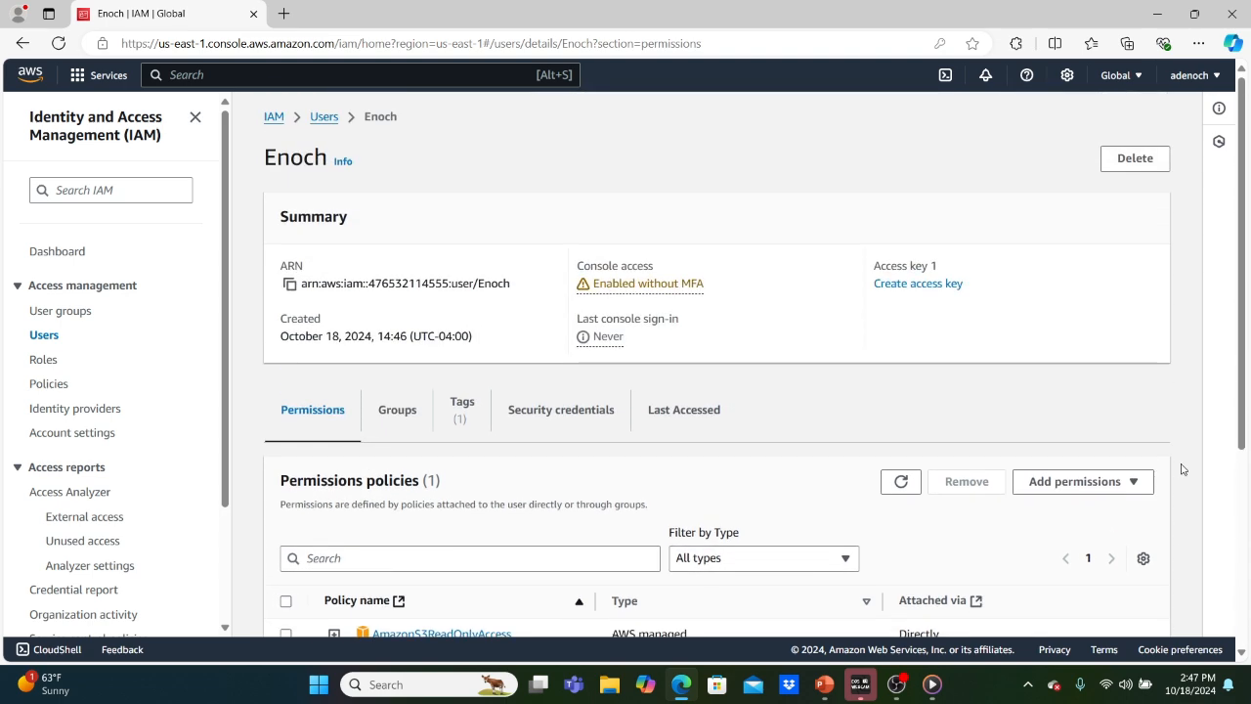
left_click(1199, 44)
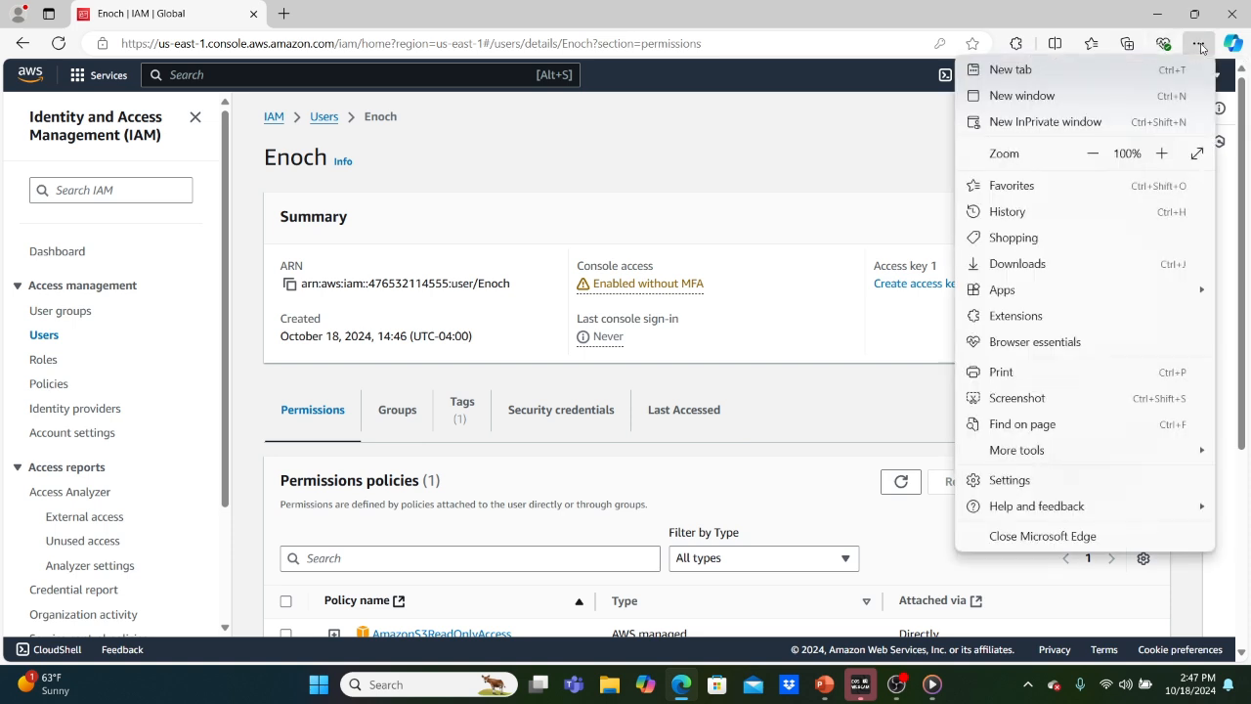
left_click(1044, 124)
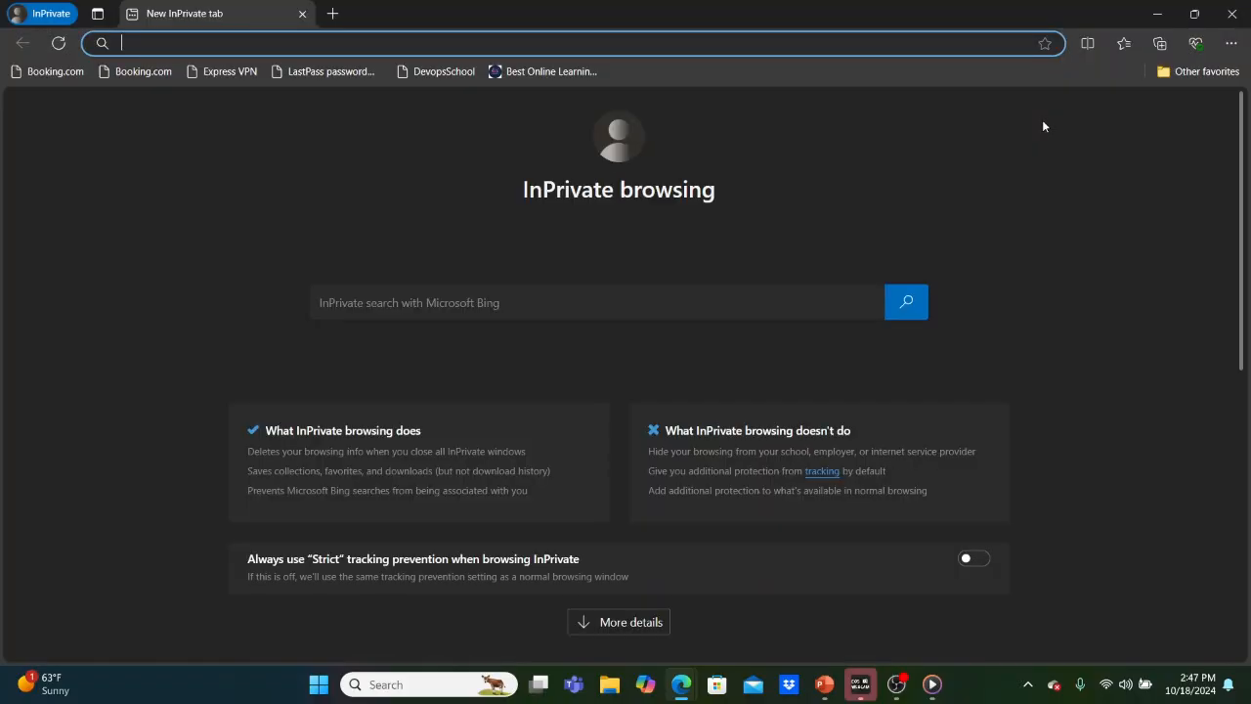
Paste the copied console sign-in URL into the InPrivate address bar and load it.
key("ctrl+v")
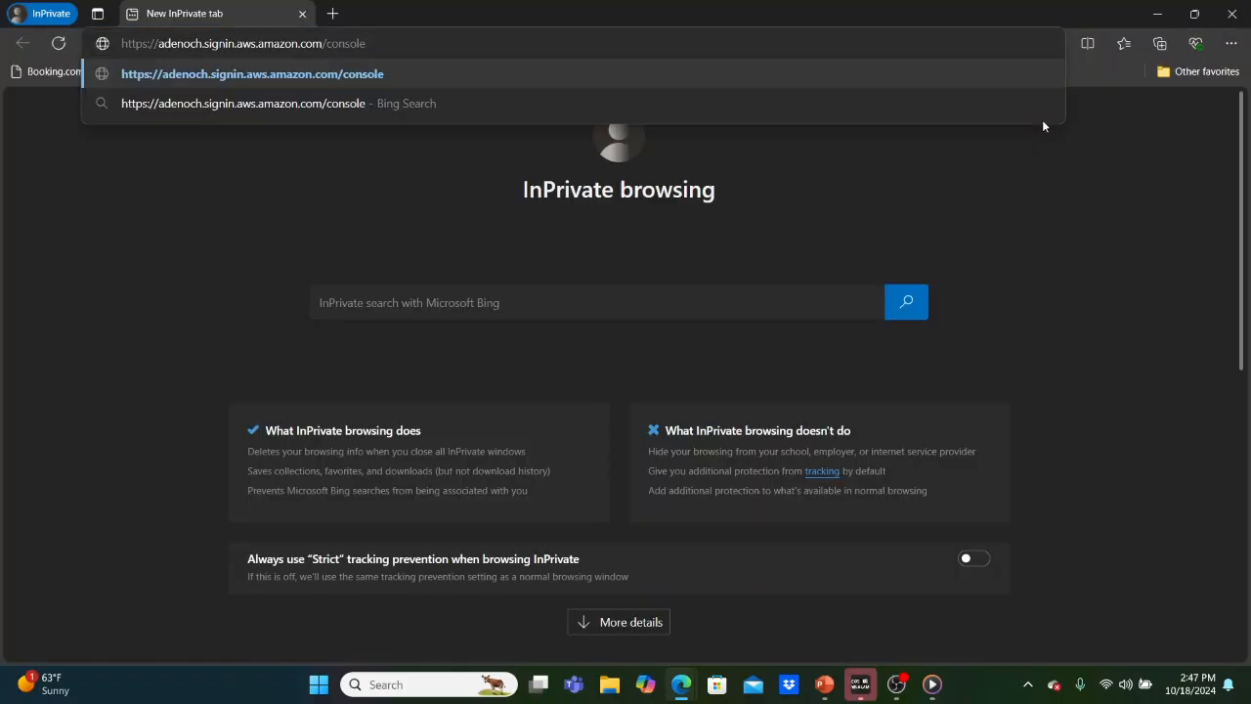
key("Return")
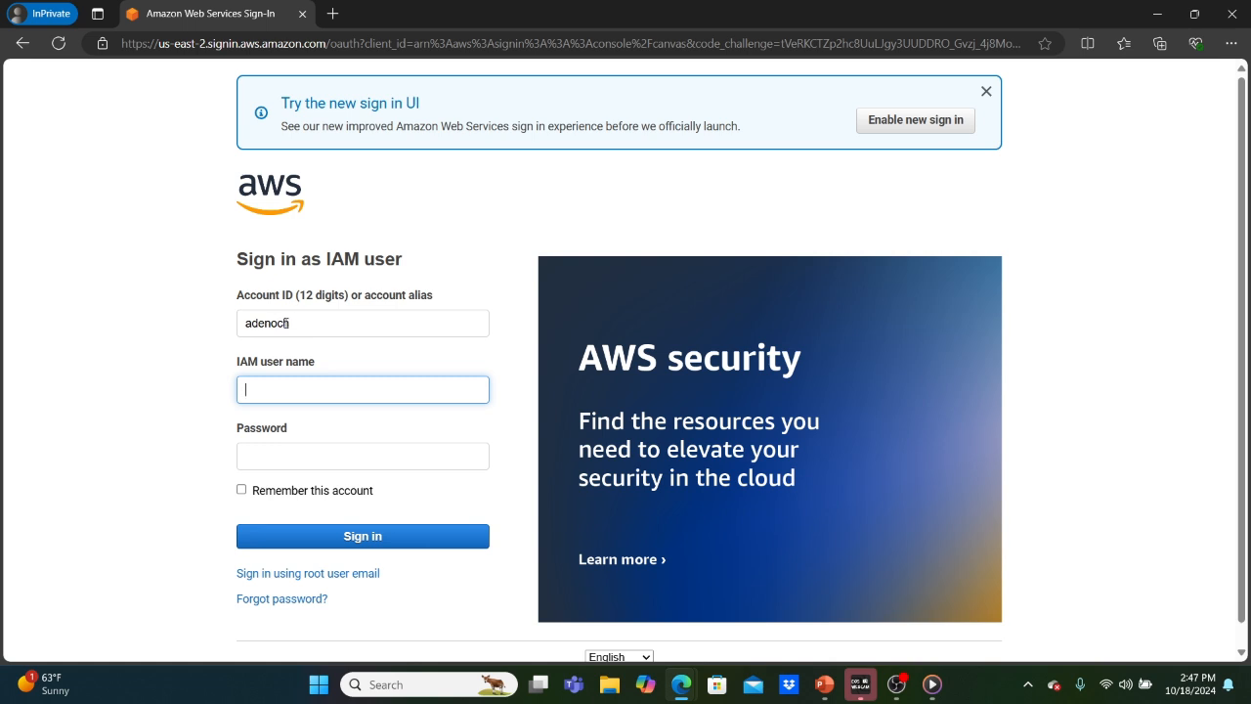
Choose IAM user sign-in and enter the account alias.
left_click(304, 574)
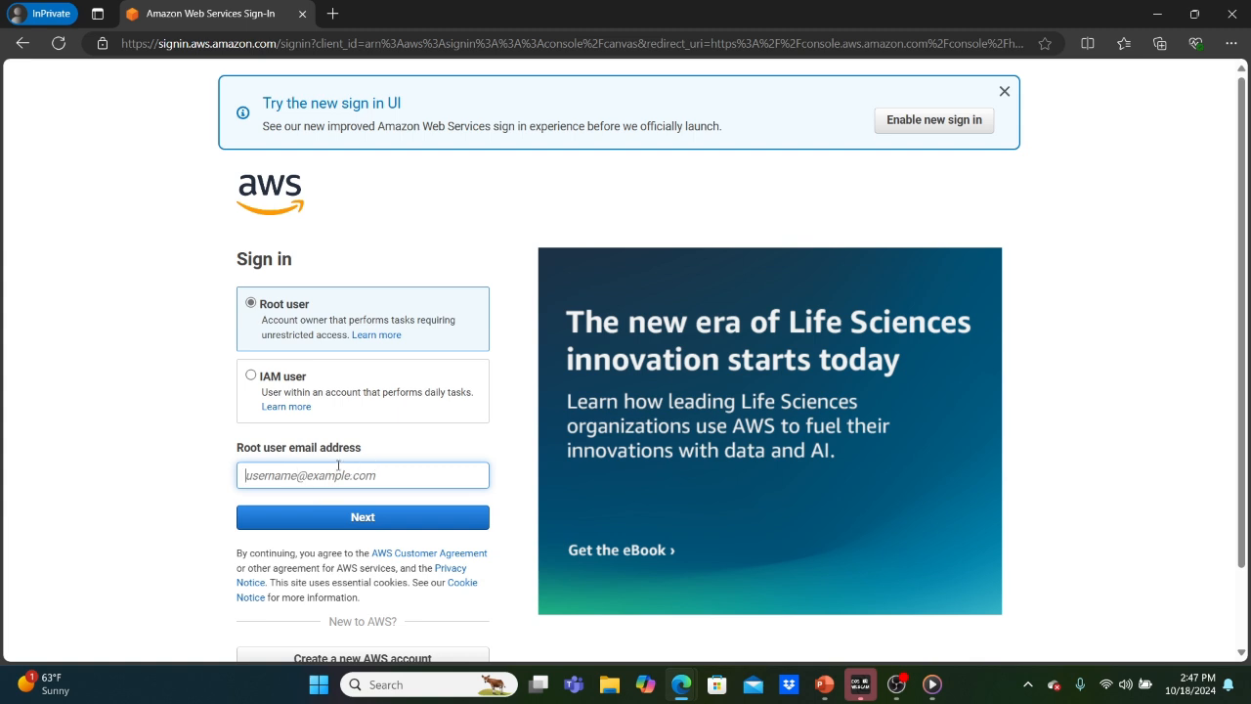
left_click(252, 377)
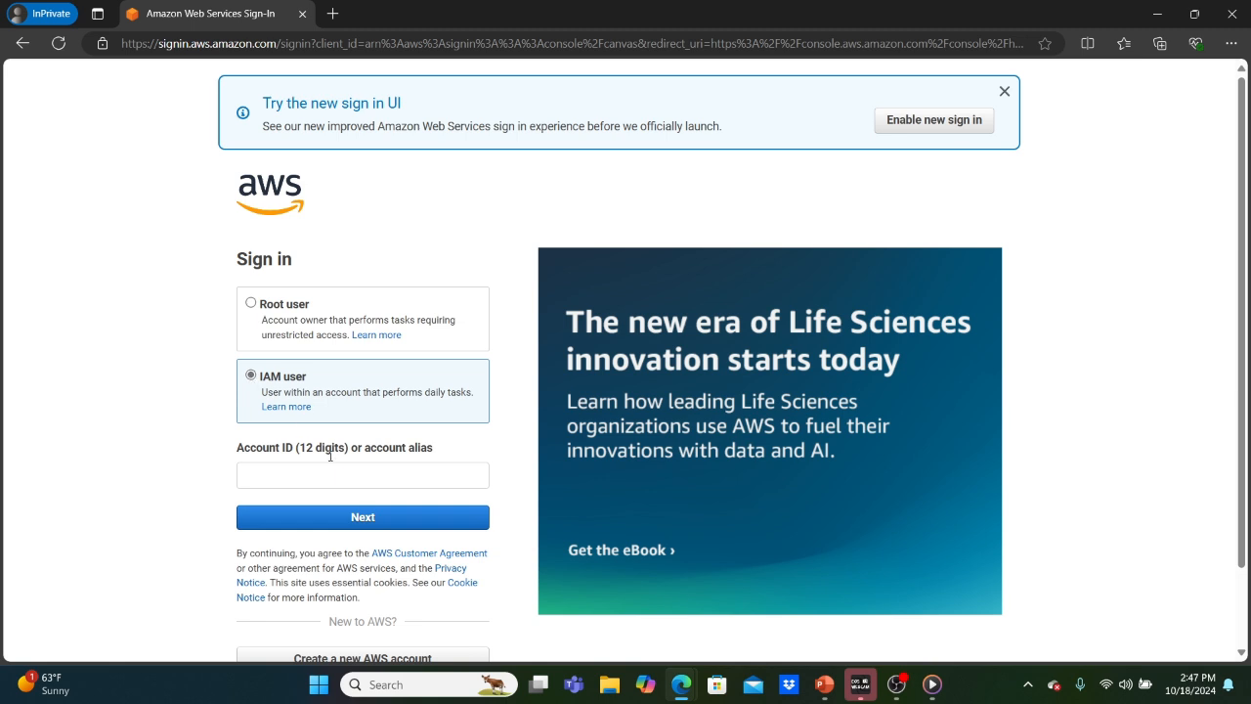
left_click(313, 477)
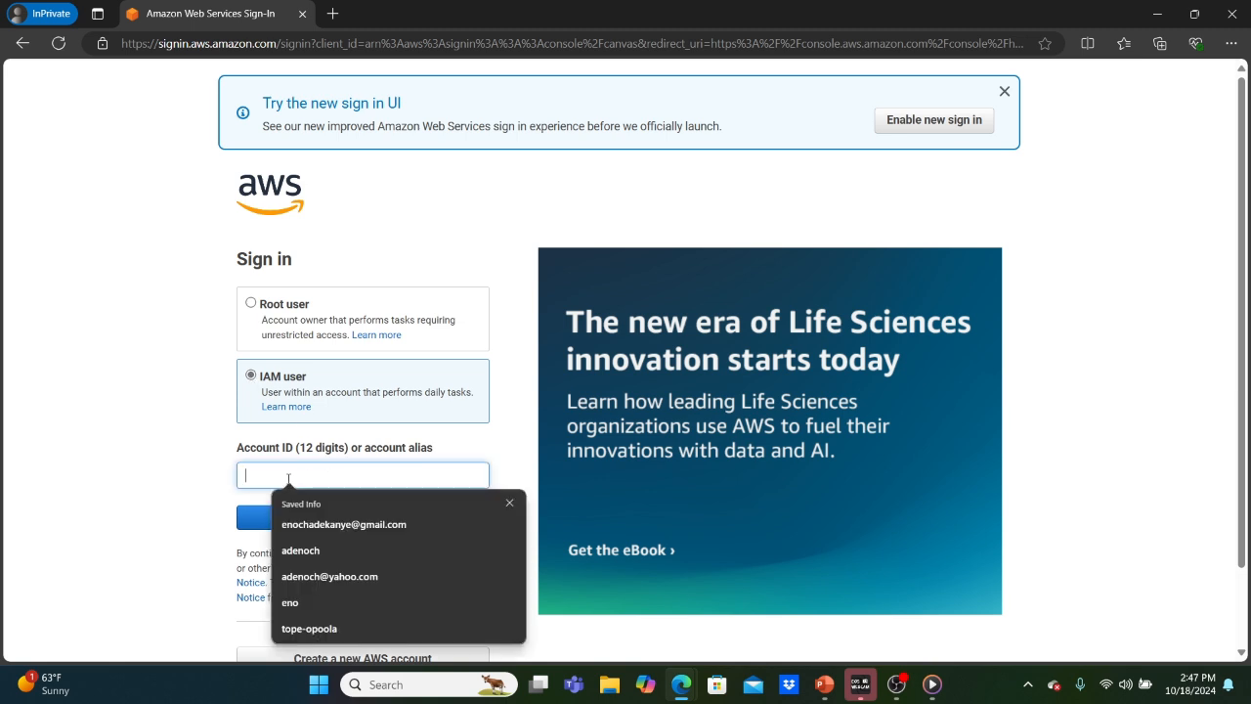
type("adenoch")
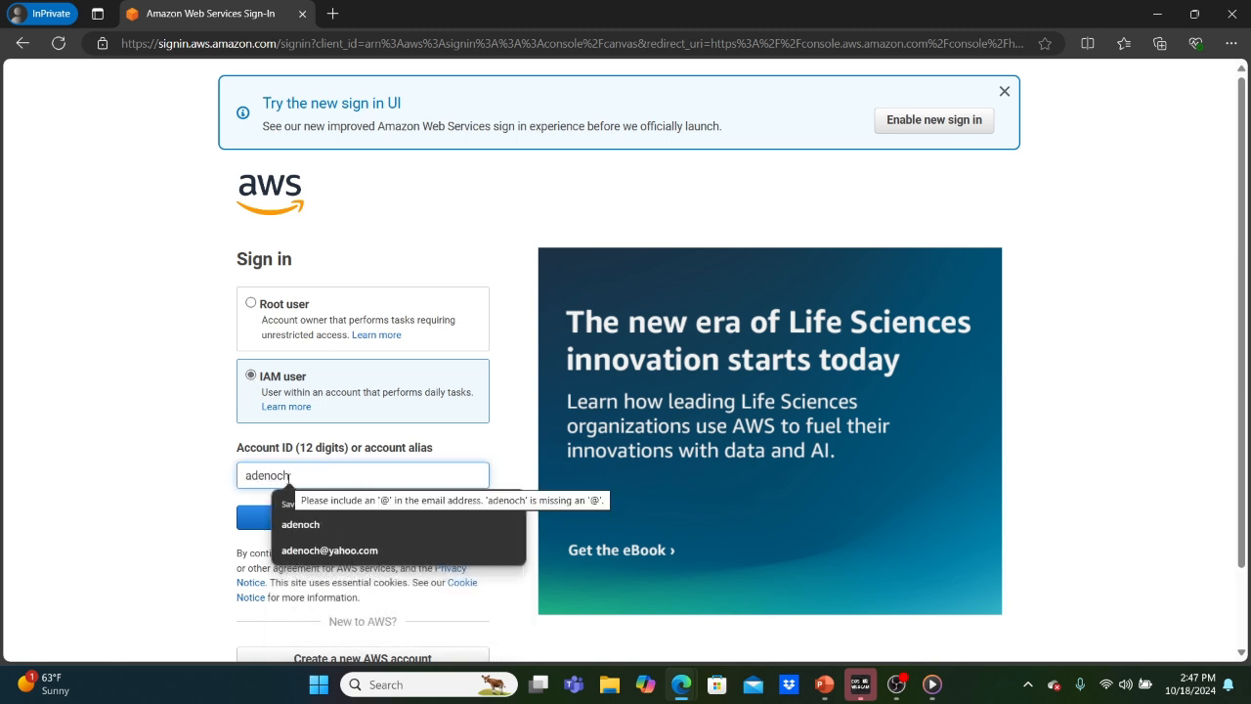
left_click(250, 516)
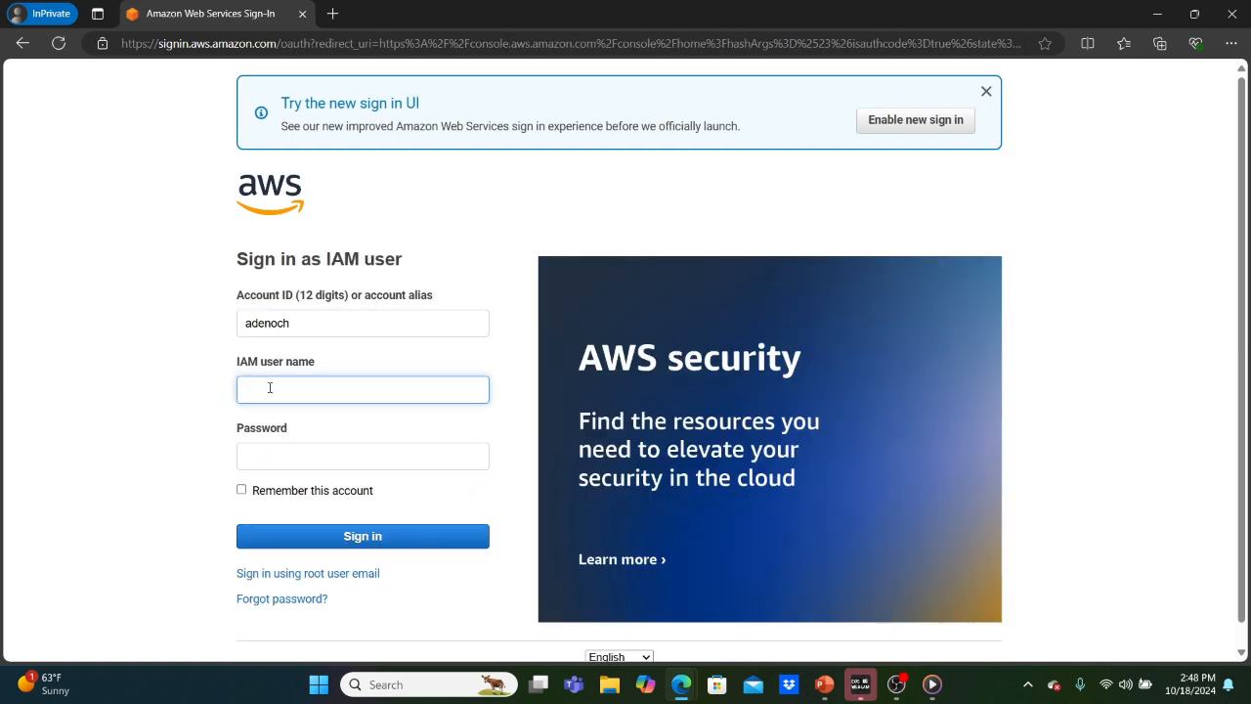
Sign in with user name Enoch and his password.
left_click(270, 388)
type("Enoch")
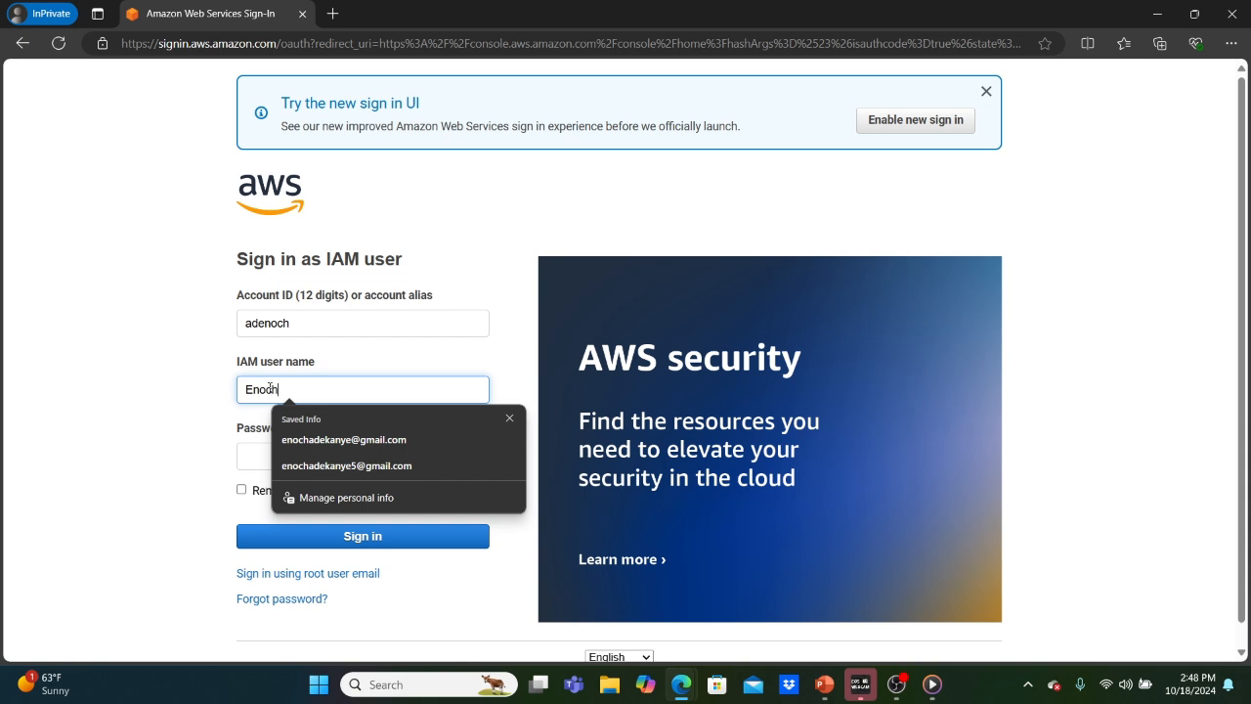
key("Tab")
type("*")
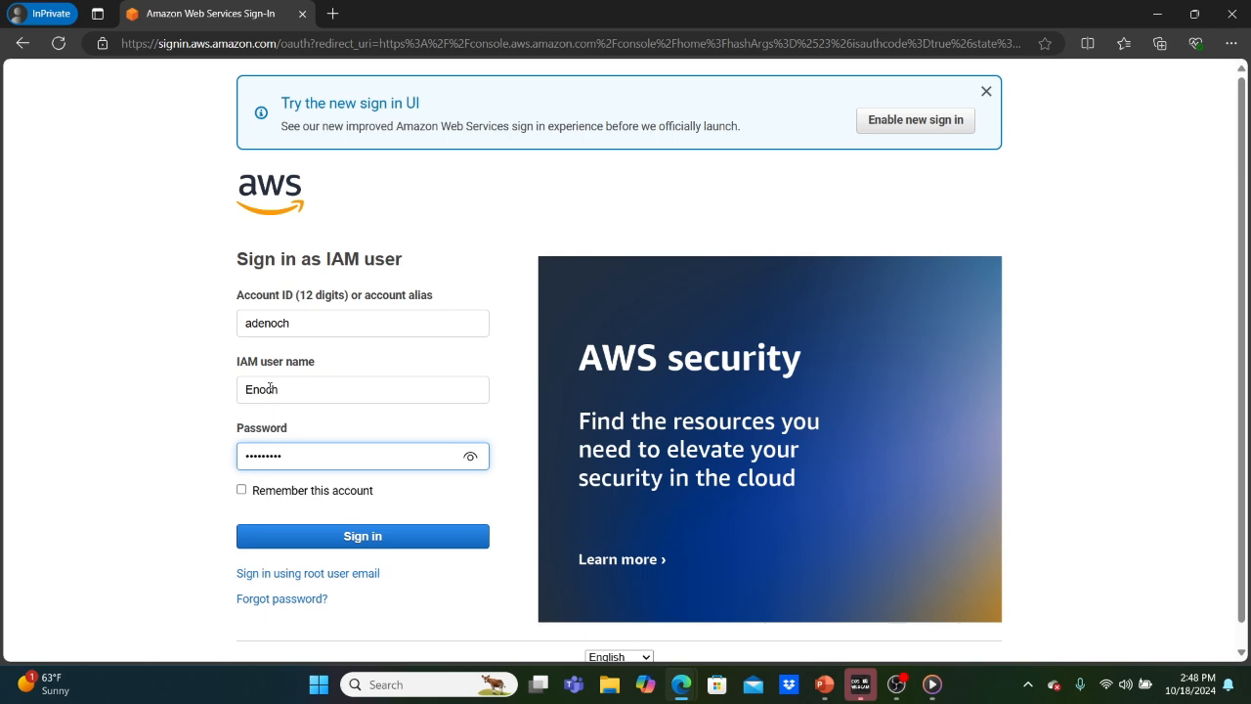
key("Return")
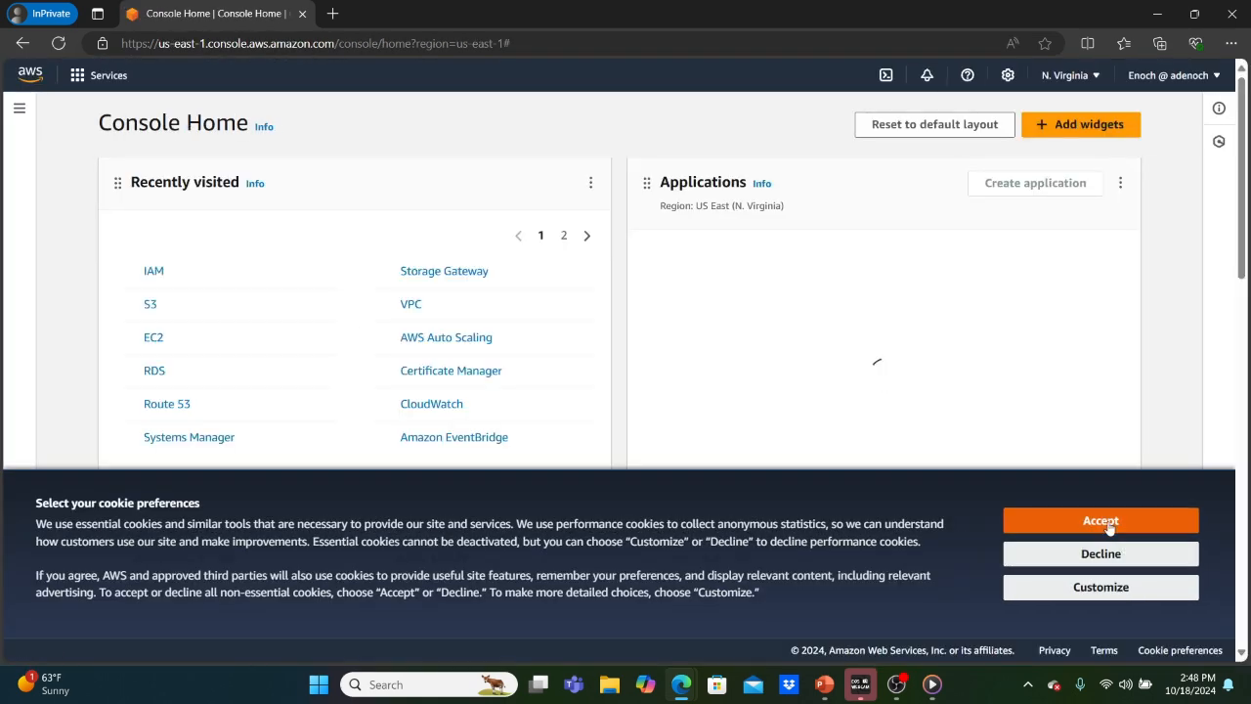
Accept cookies and check the private window's signed-in identity.
left_click(1109, 524)
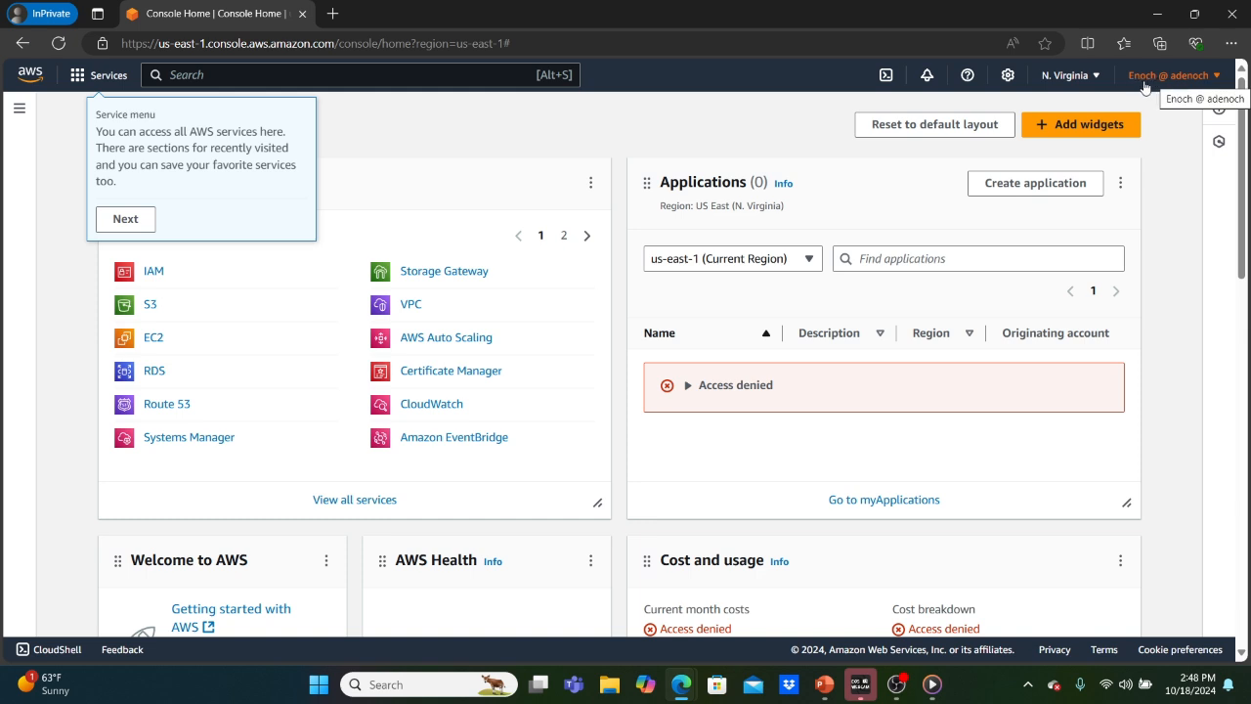
left_click(1206, 82)
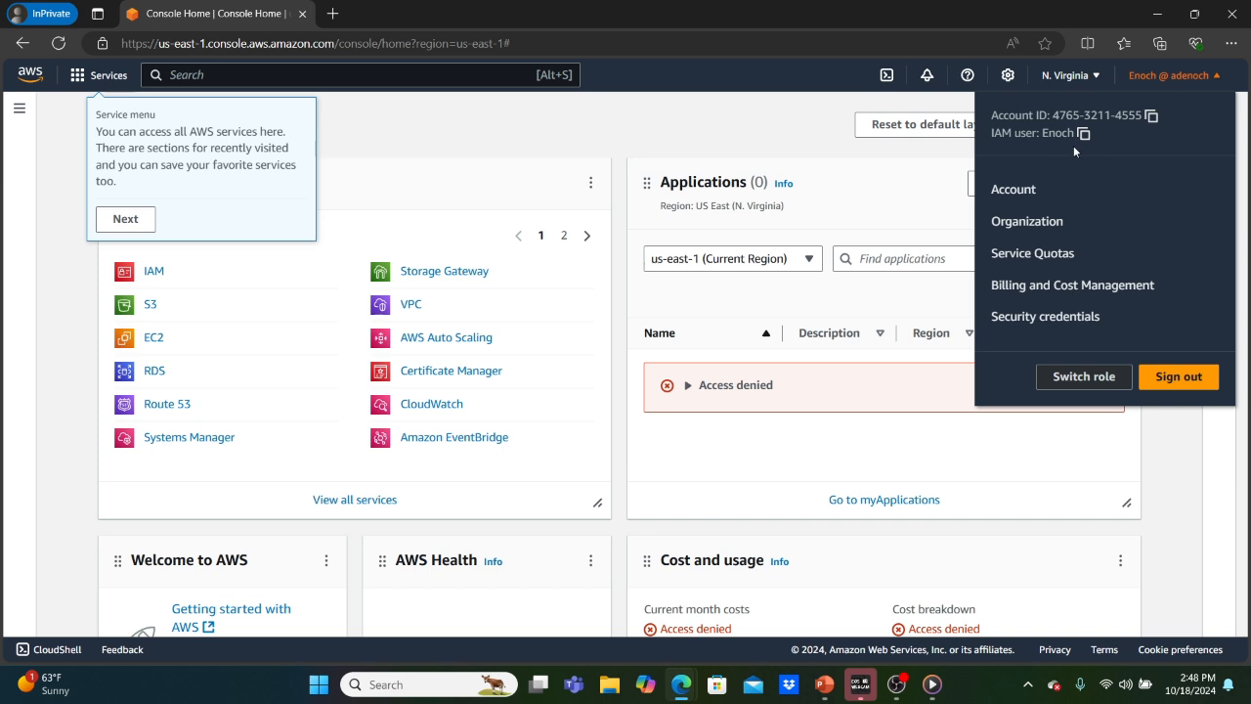
left_click(930, 169)
Compare with the admin window's signed-in identity, then return to the private window.
mouse_move(675, 679)
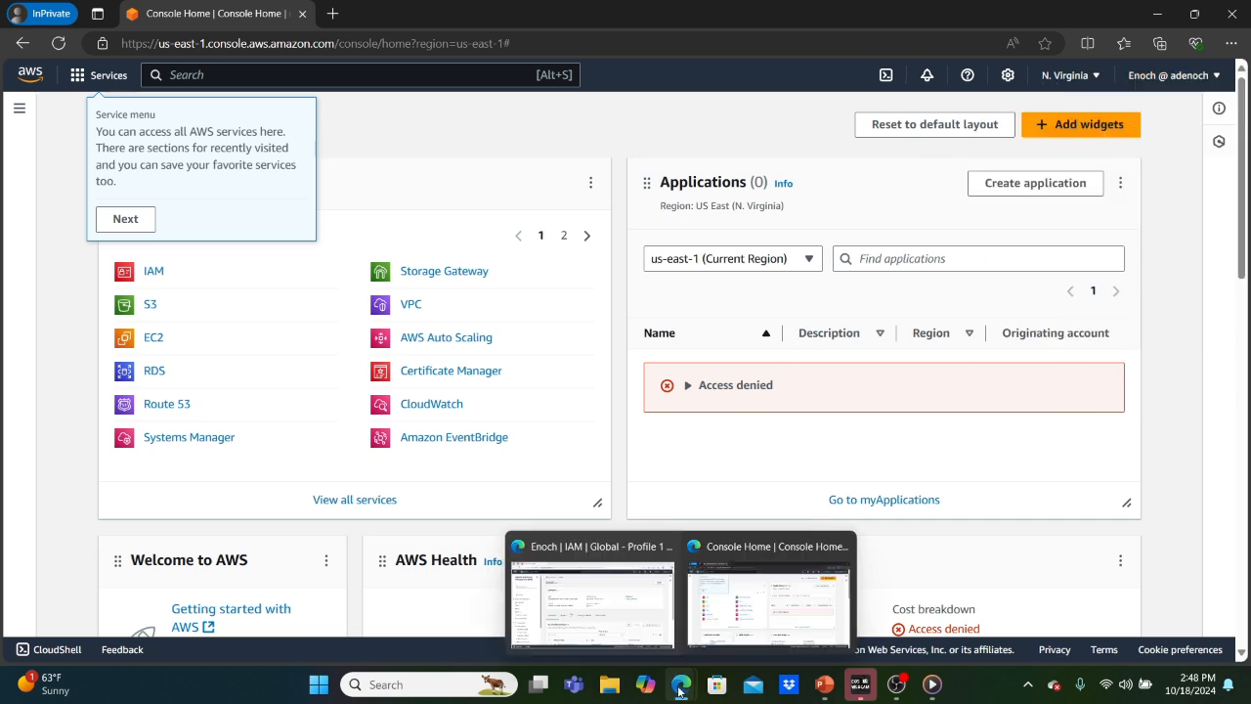
left_click(607, 606)
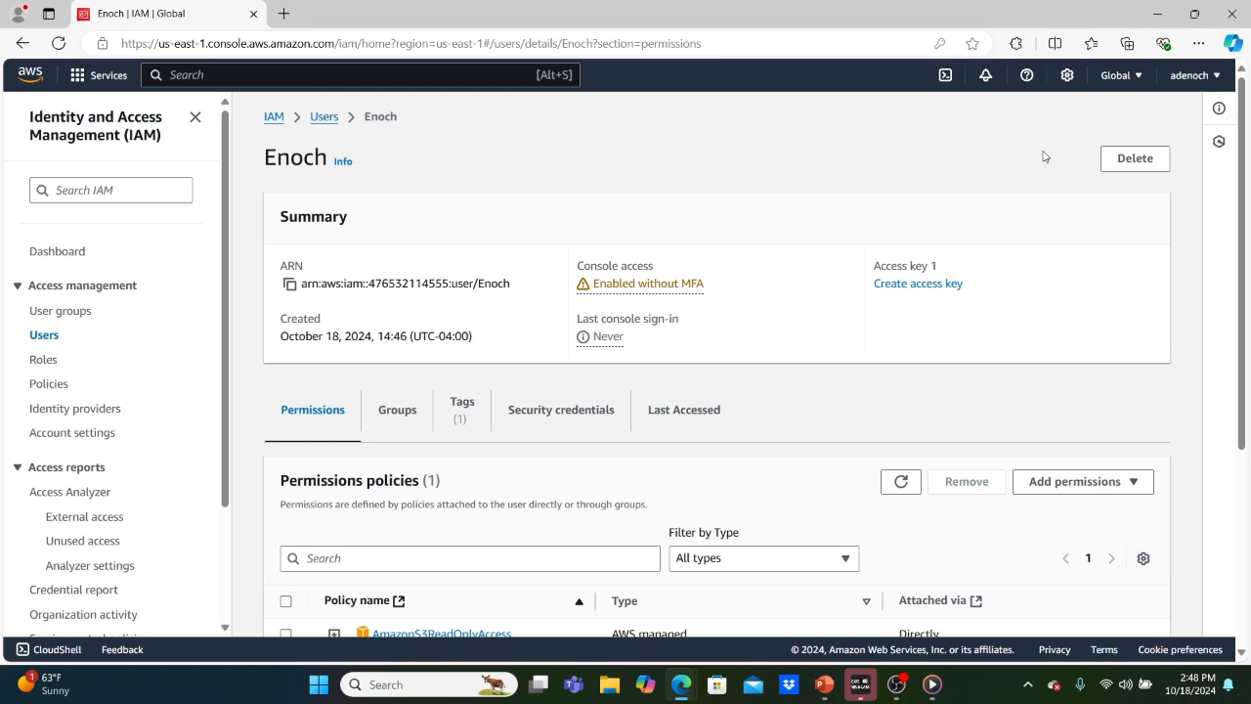
left_click(1215, 80)
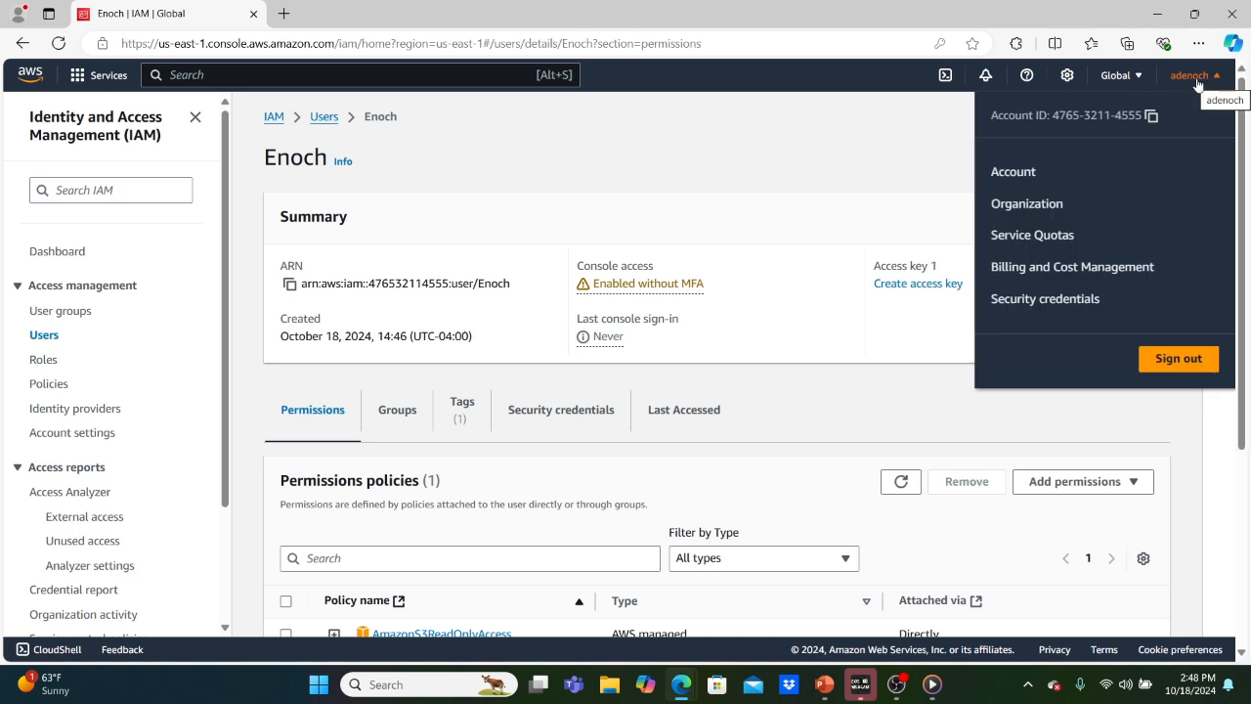
left_click(844, 151)
mouse_move(681, 684)
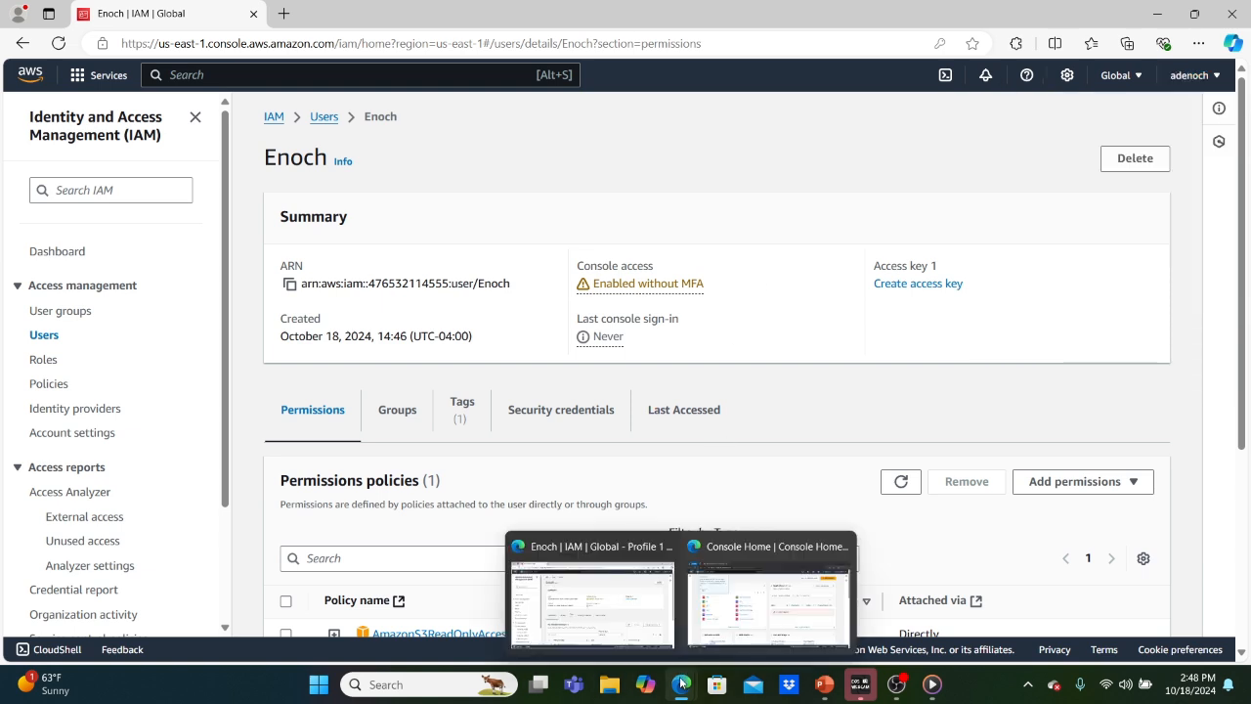
left_click(757, 606)
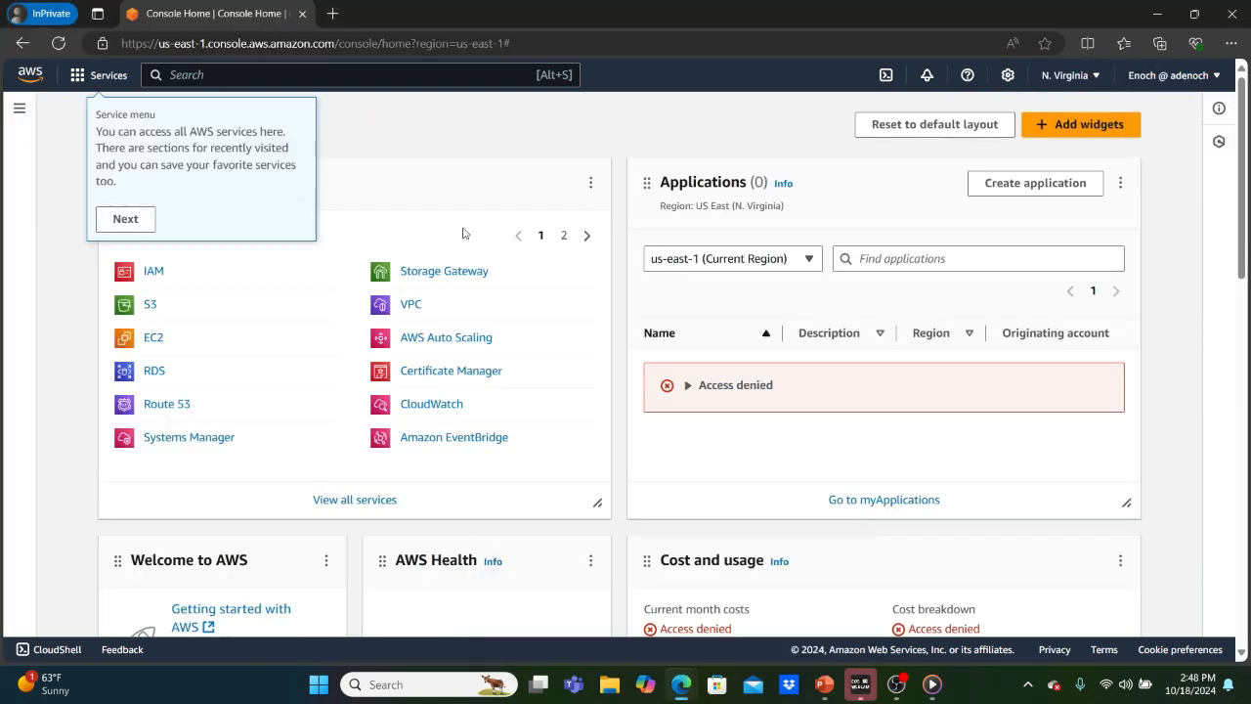
Open S3, dismiss its tips, then open IAM, where account details show Access denied.
left_click(151, 303)
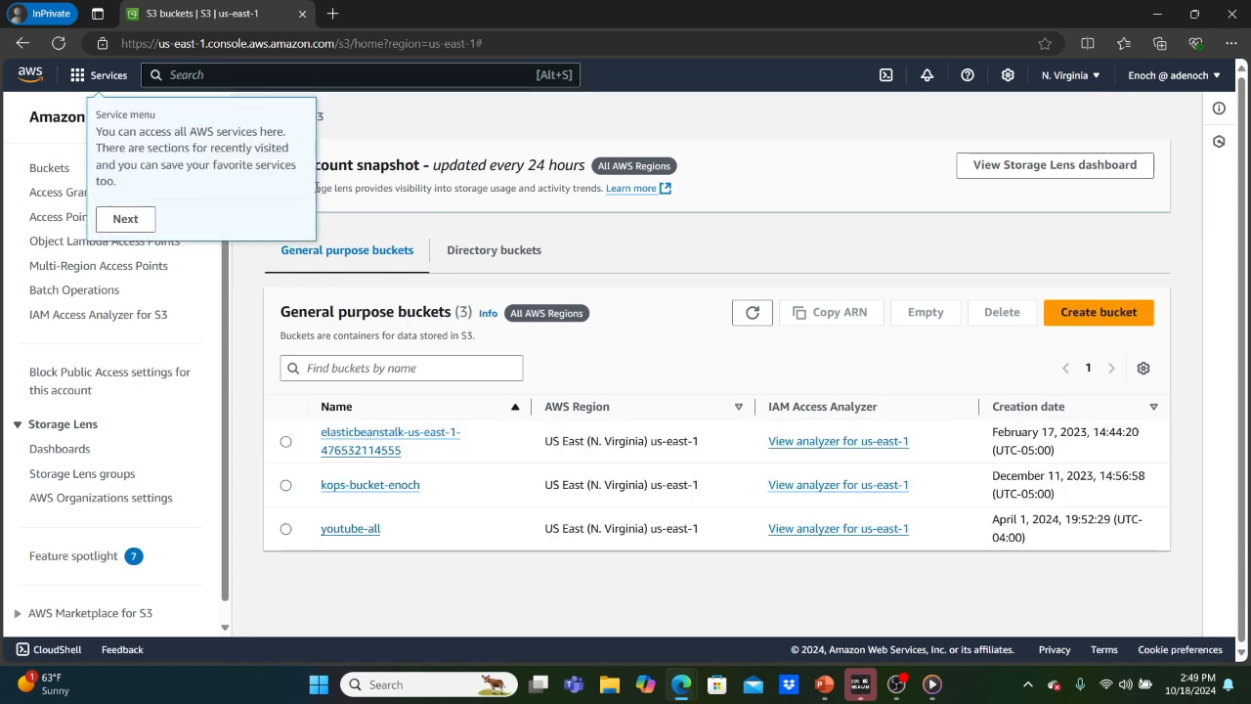
left_click(127, 223)
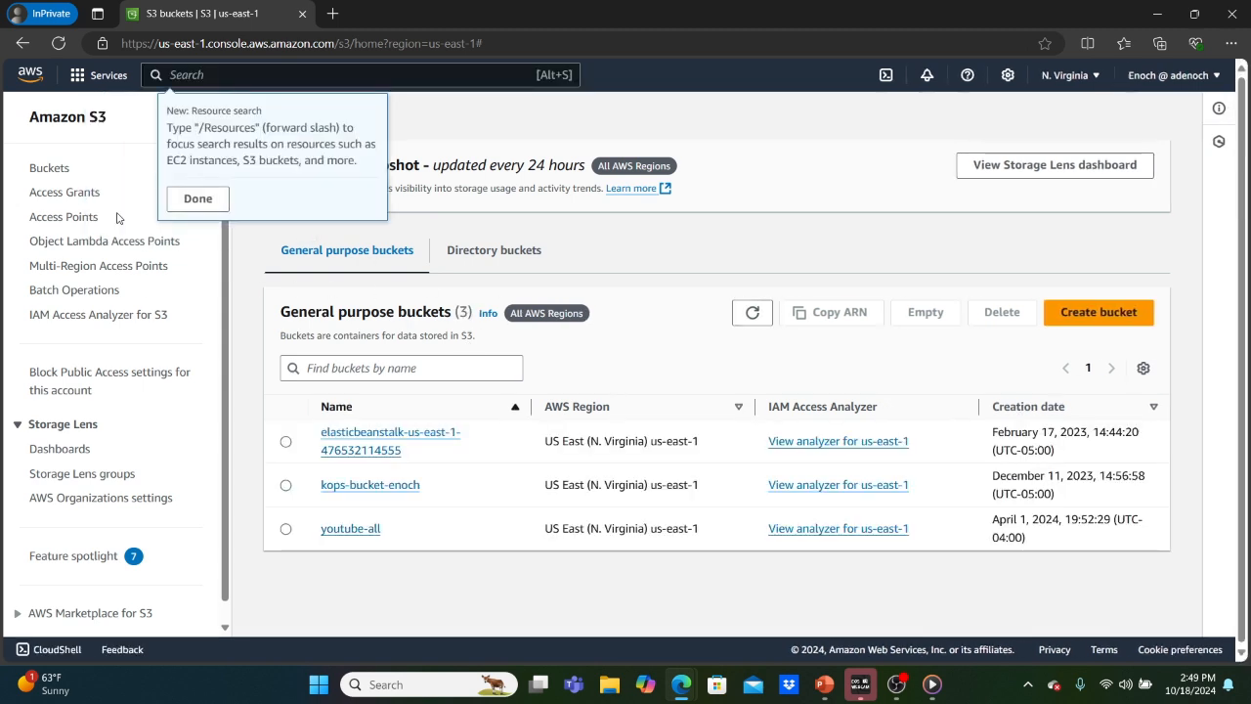
left_click(196, 199)
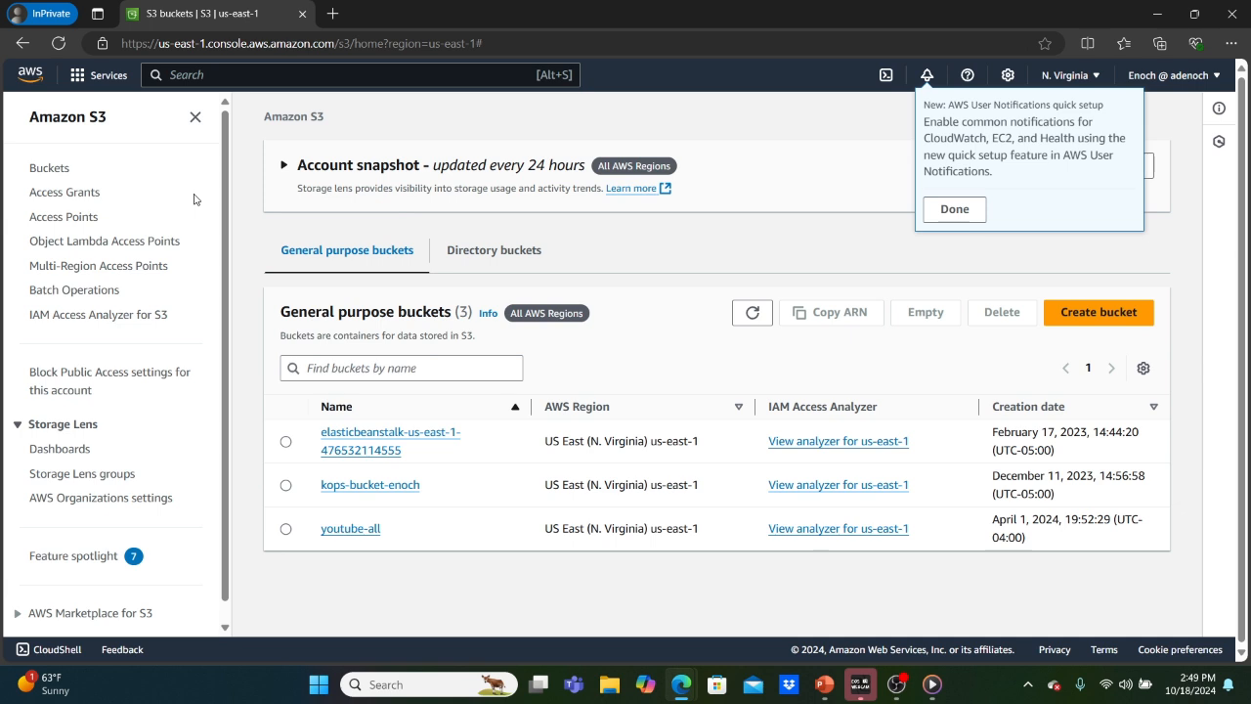
left_click(955, 209)
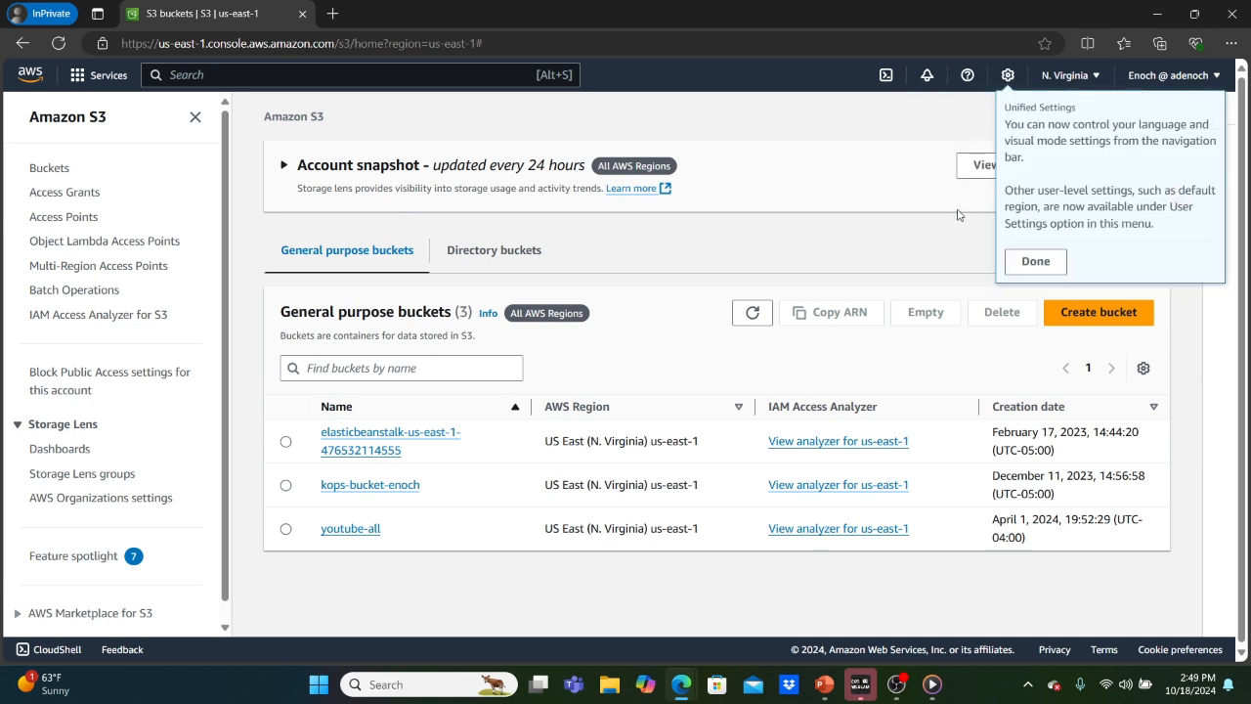
left_click(1038, 262)
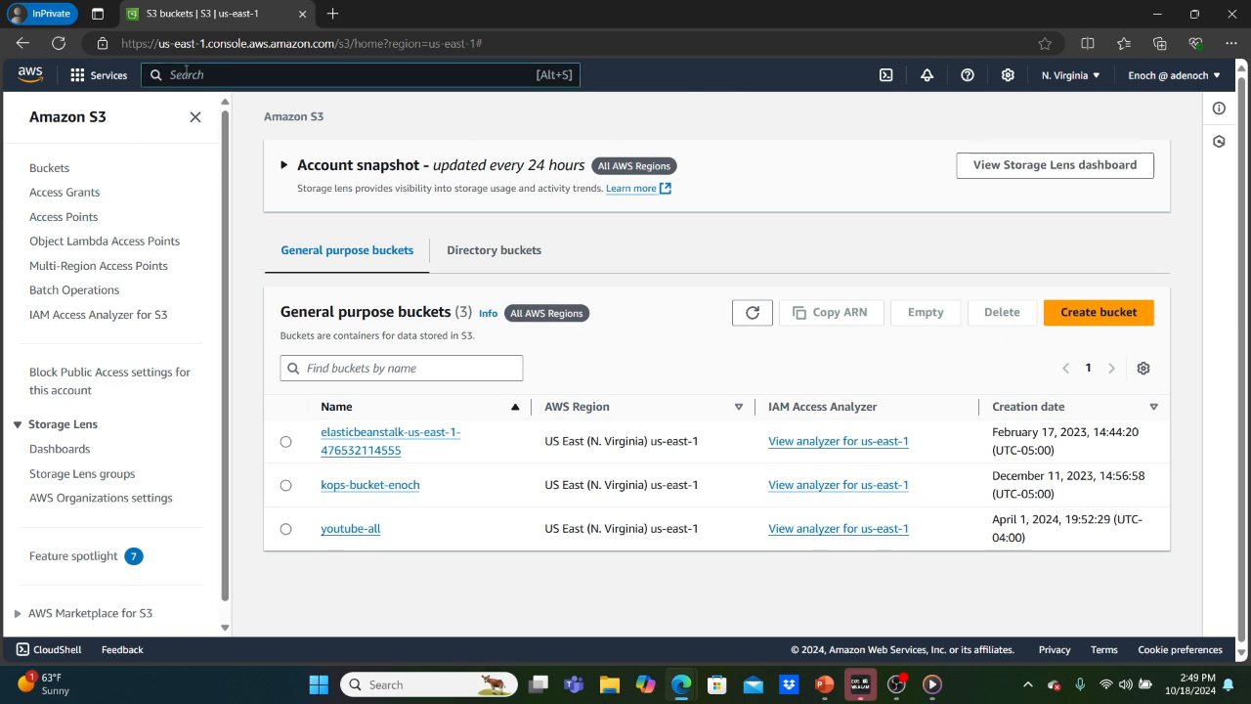
type("IAM")
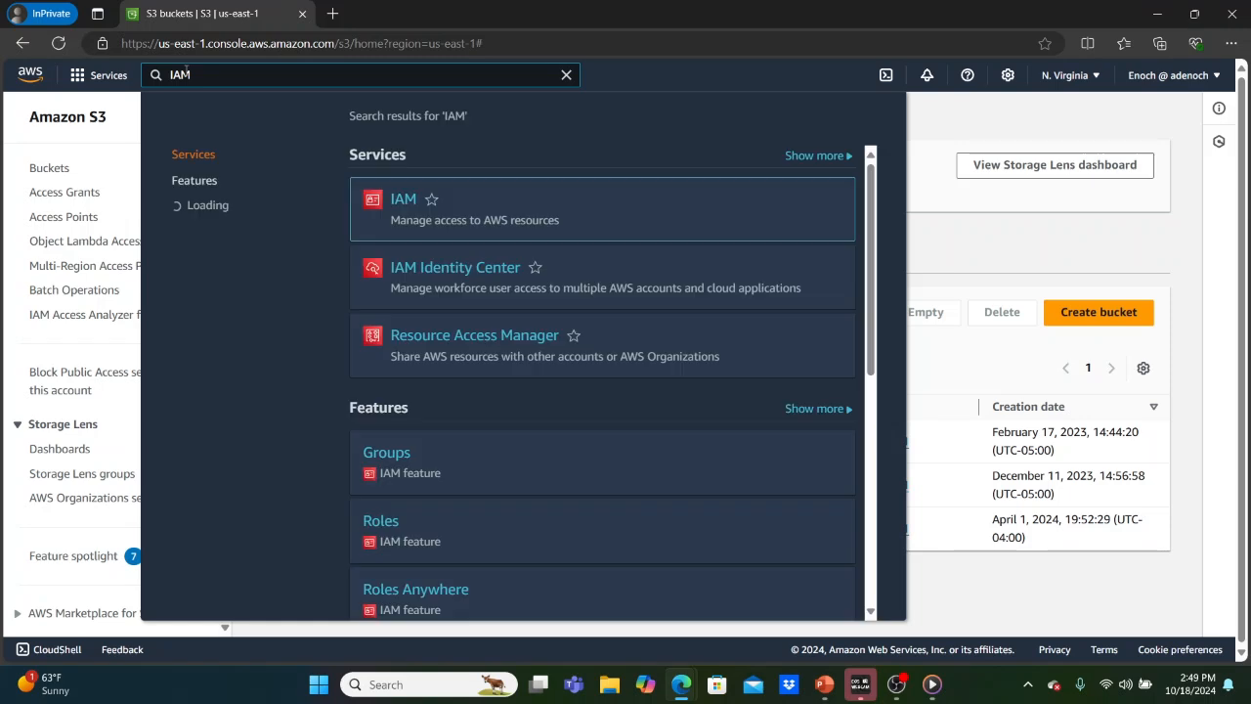
left_click(398, 200)
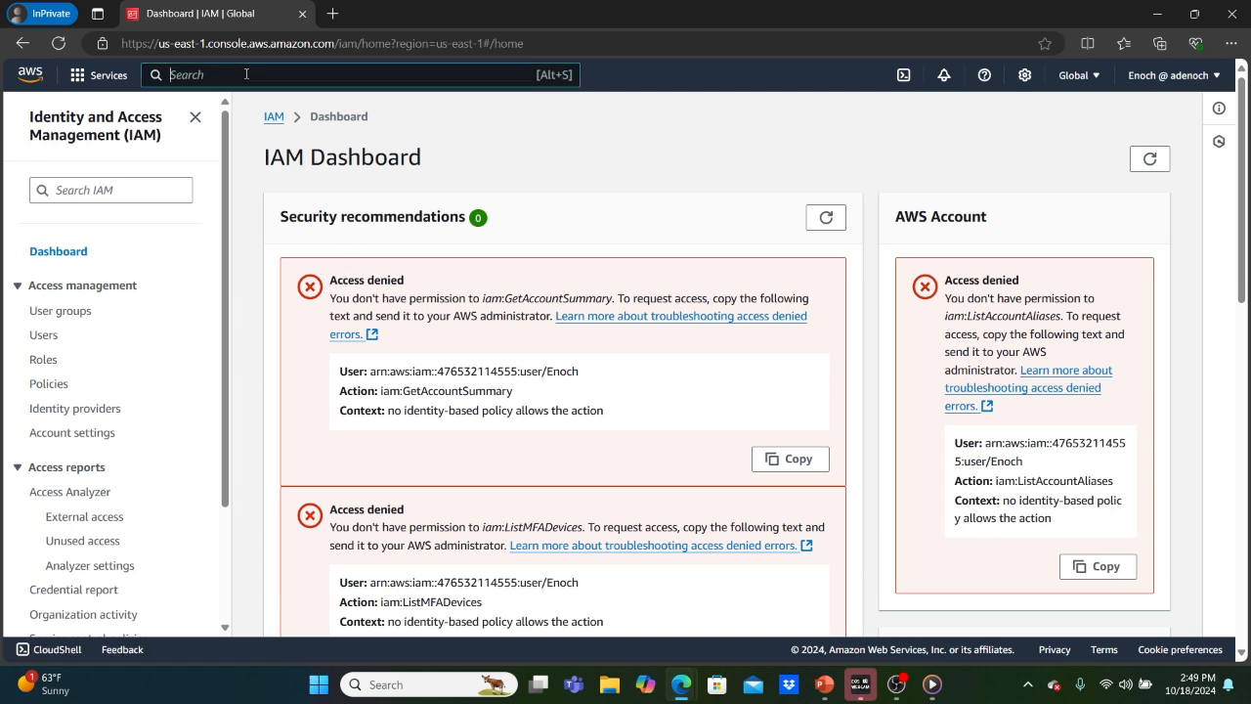
Search the console for 'ec2' and open the EC2 dashboard in the private window.
type("ec2")
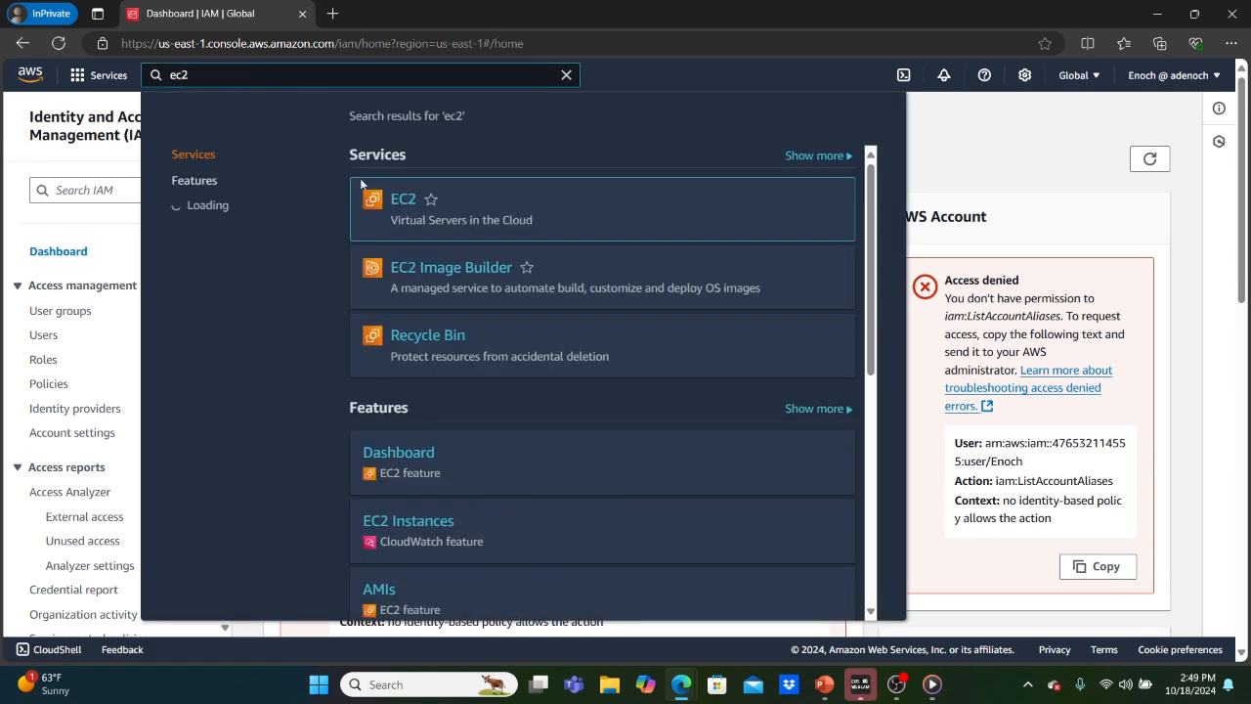
left_click(409, 201)
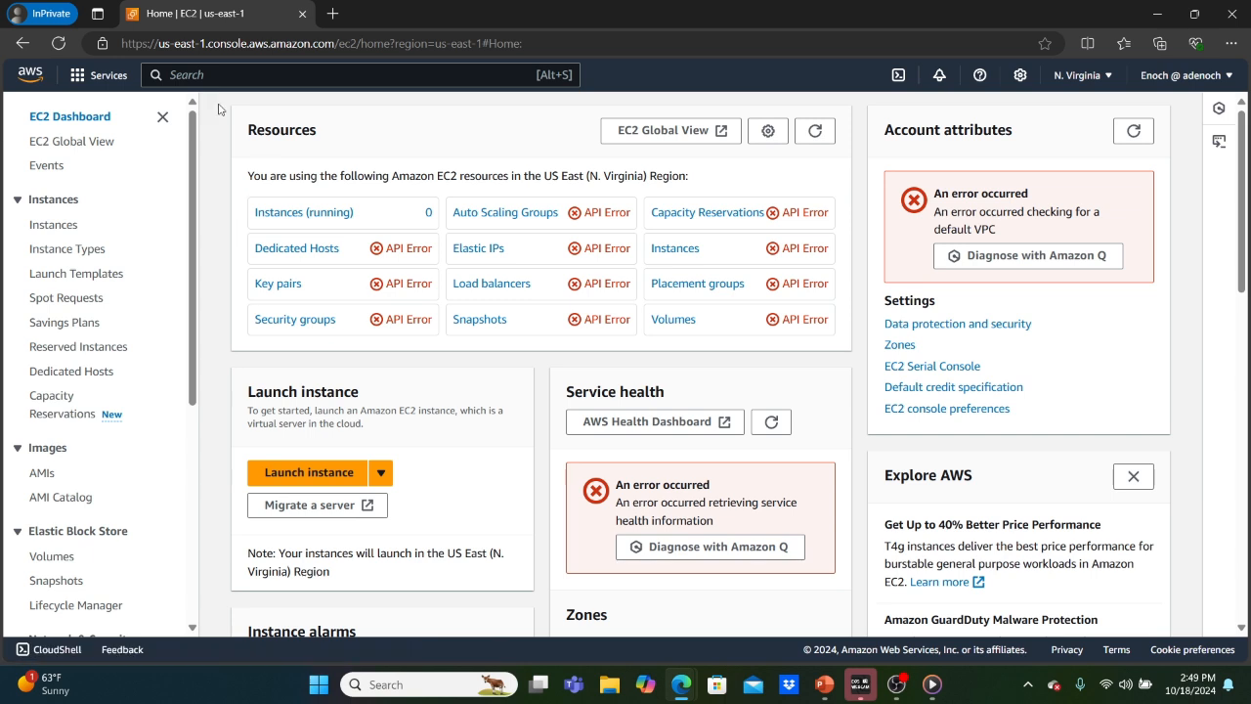
Back in the administrator's window, start a new group from the IAM User groups list.
mouse_move(681, 685)
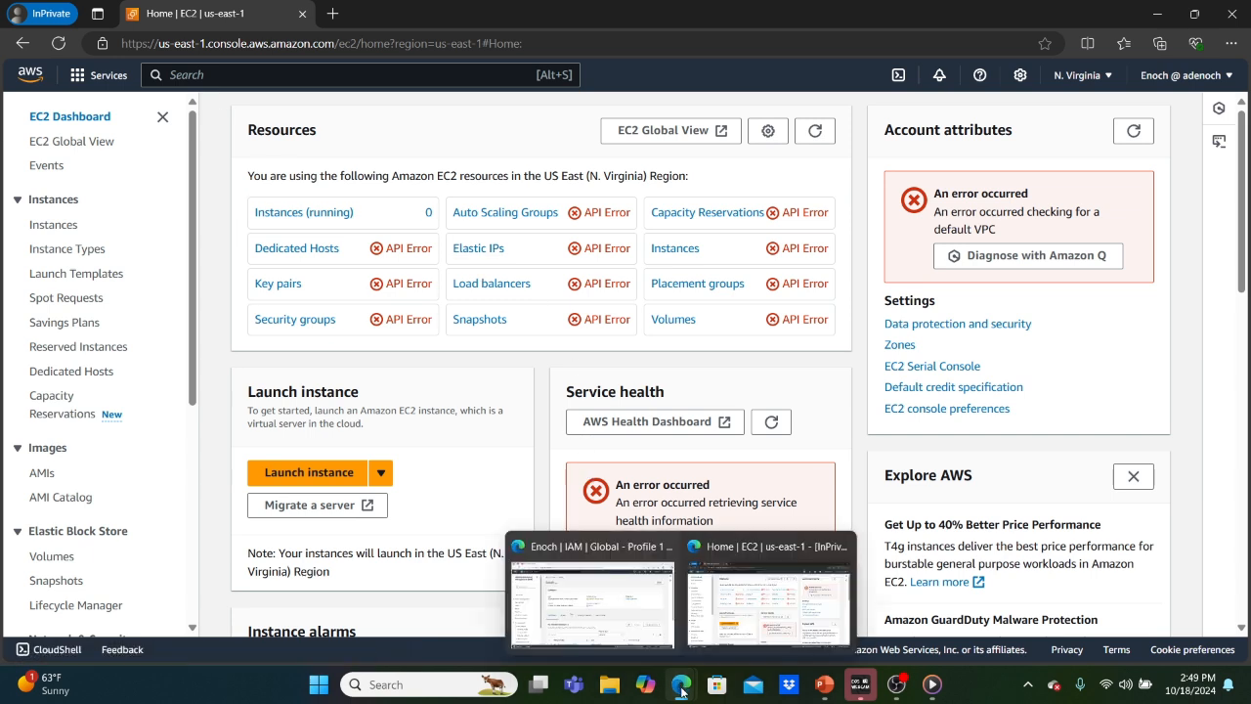
left_click(600, 606)
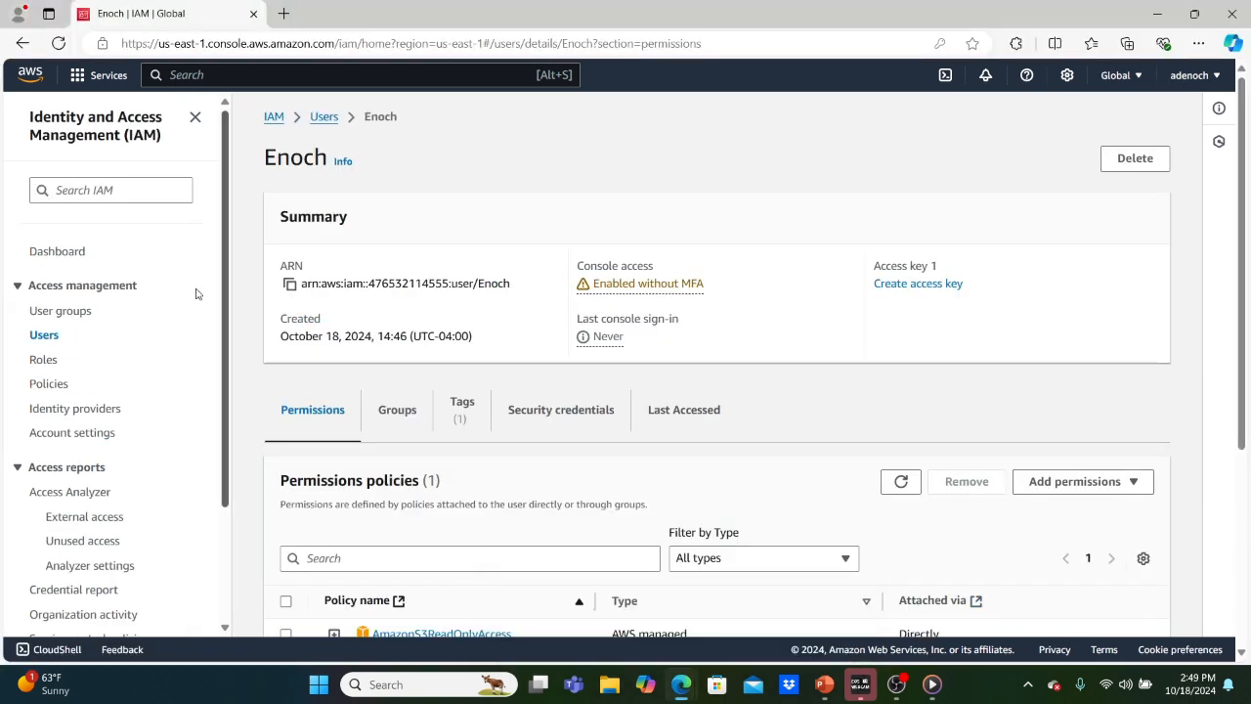
left_click(44, 312)
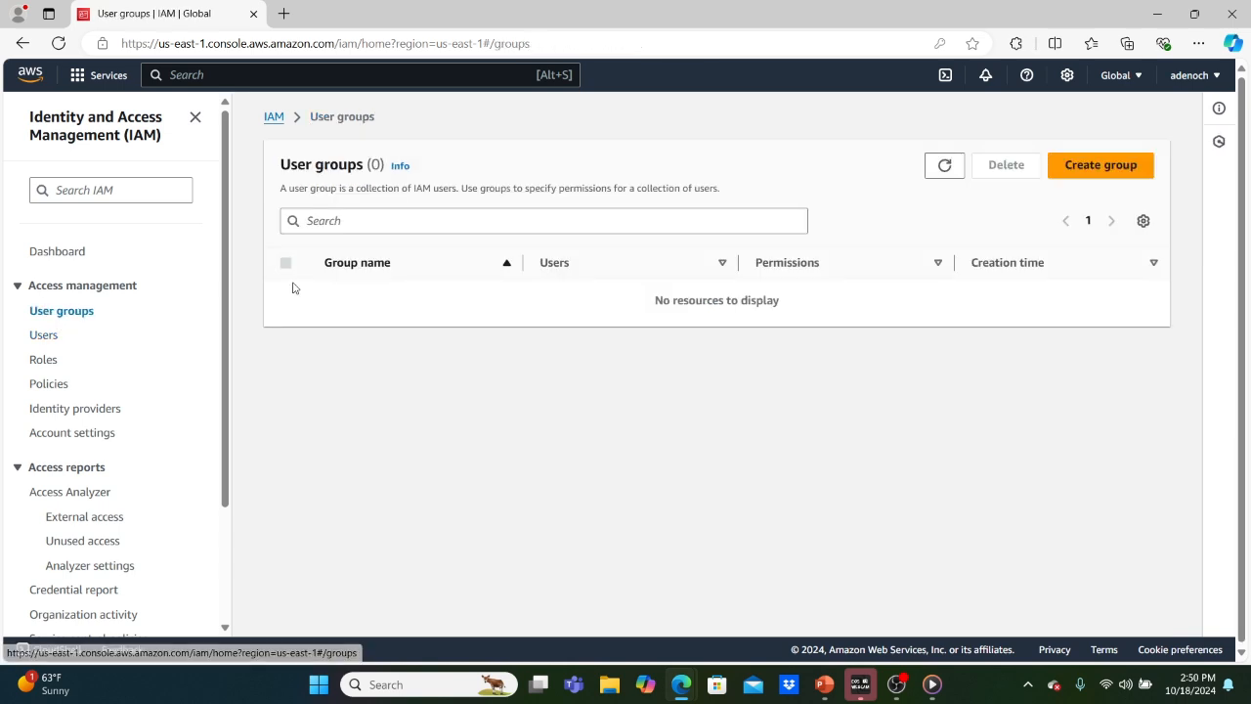
left_click(1099, 166)
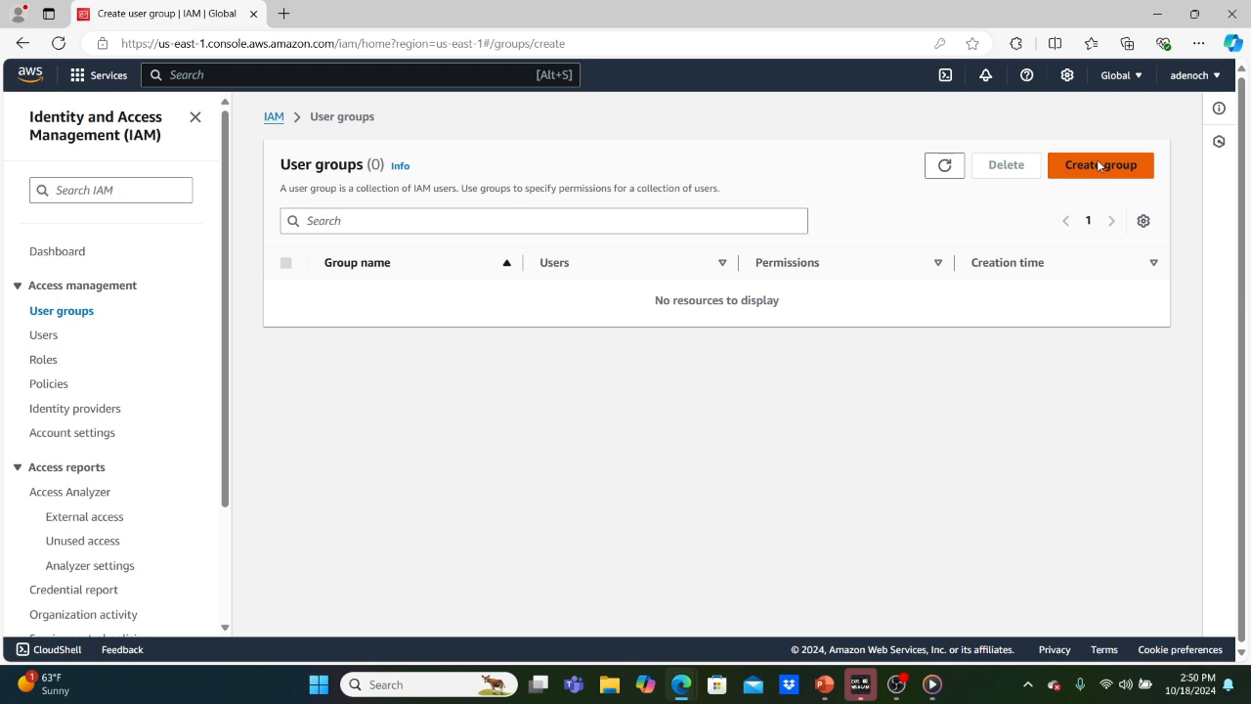
Name the group 'admin', add the test user, attach AdministratorAccess, and create it.
left_click(443, 301)
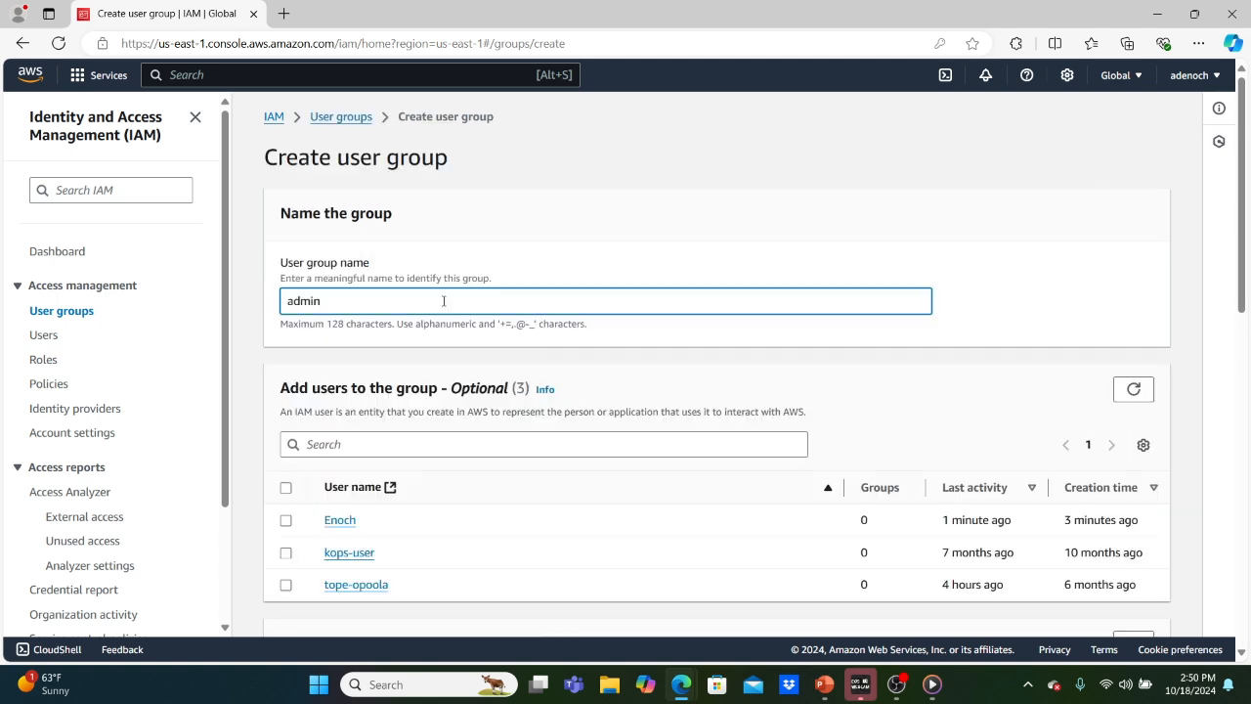
left_click(1185, 217)
scroll(1186, 217, "down", 2)
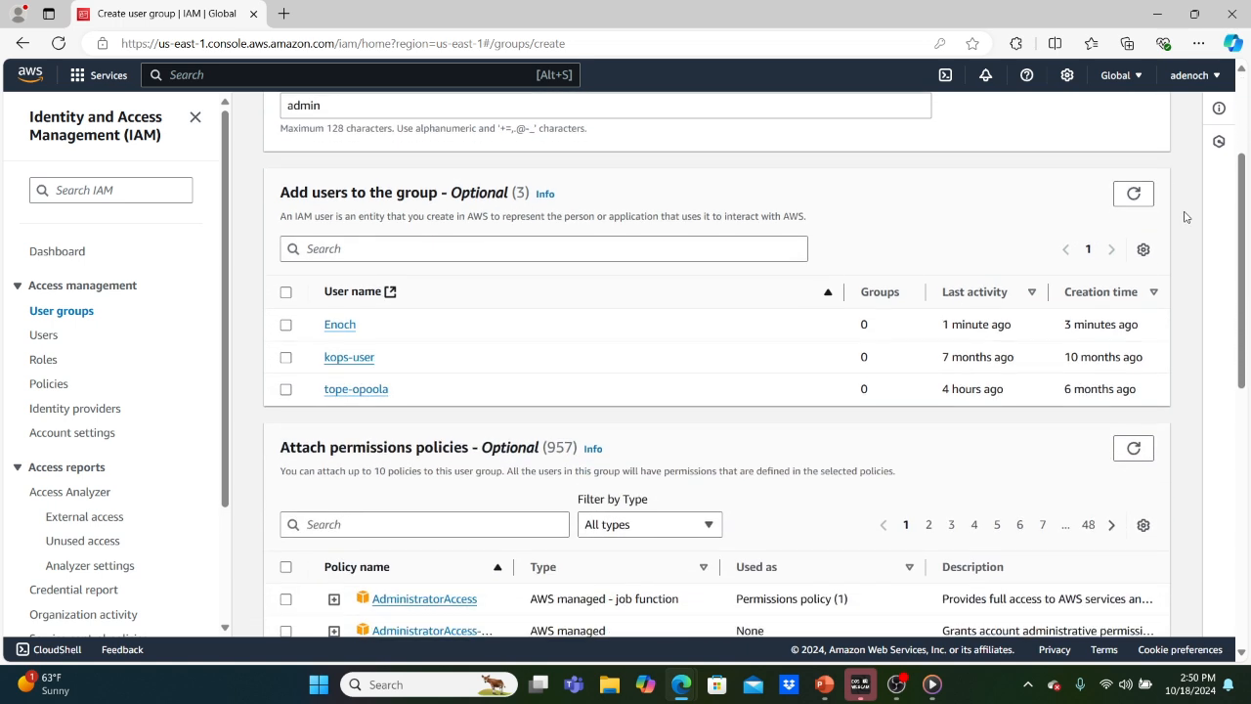
left_click(286, 325)
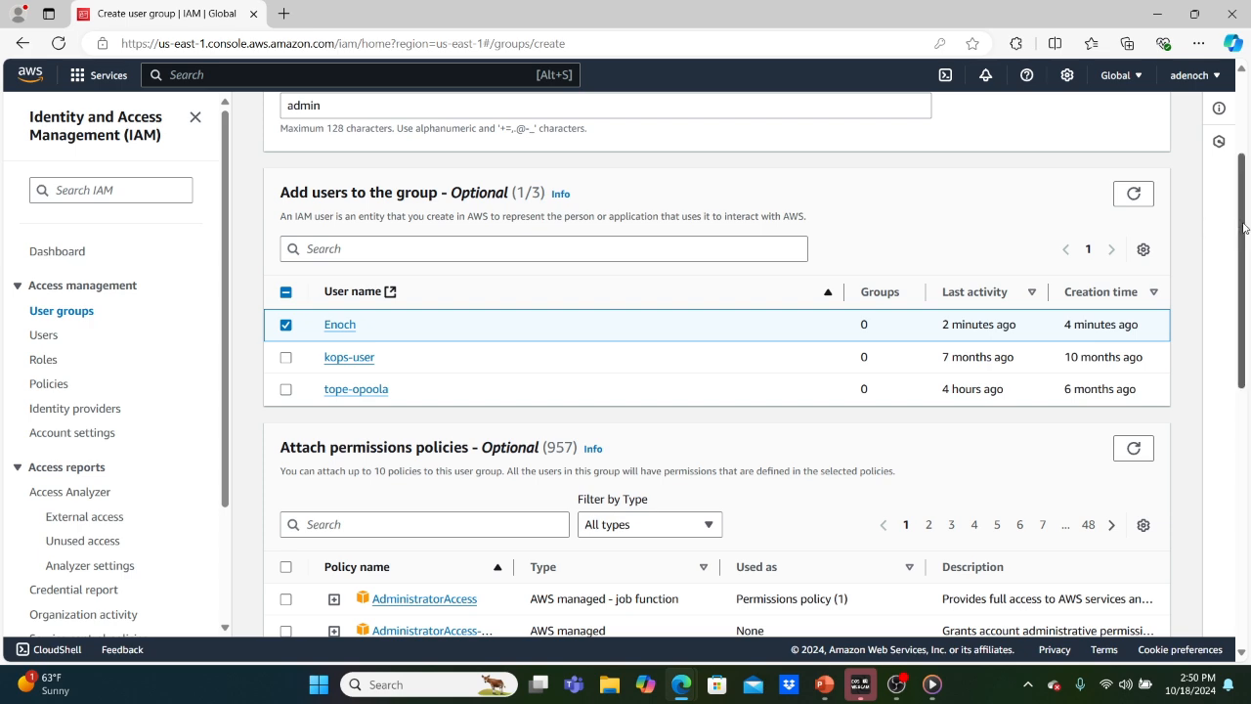
scroll(1181, 224, "down", 2)
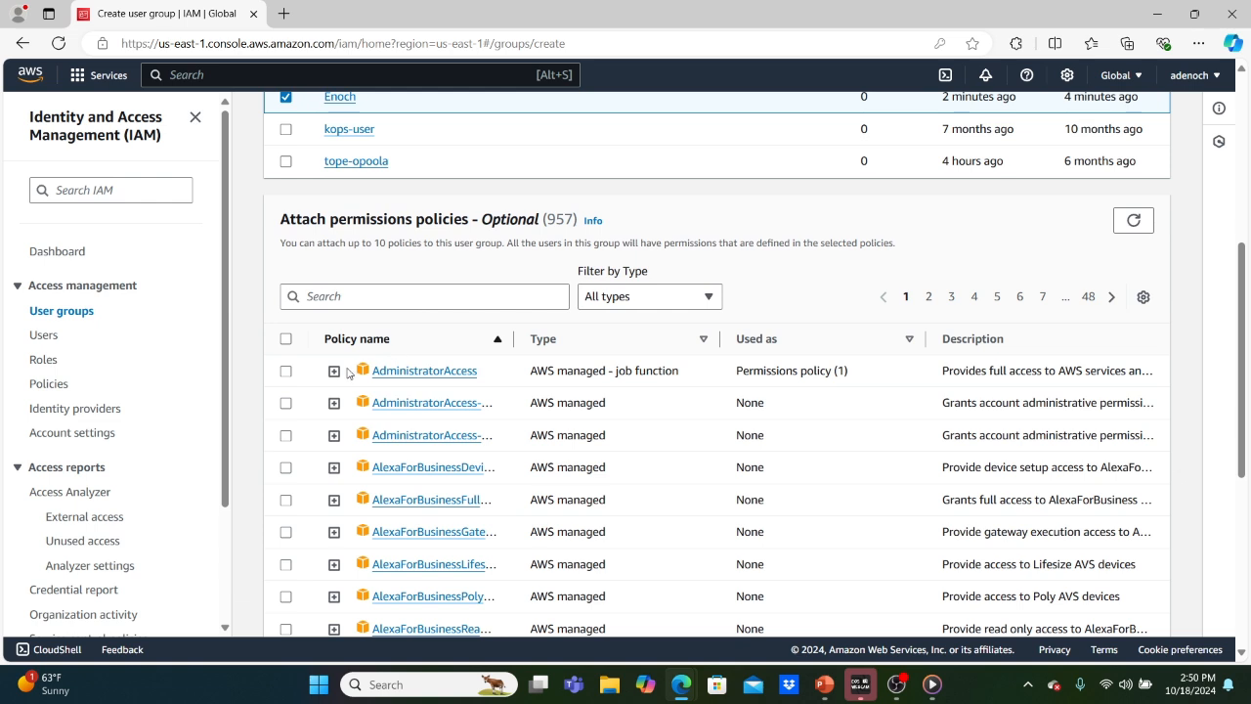
left_click(286, 371)
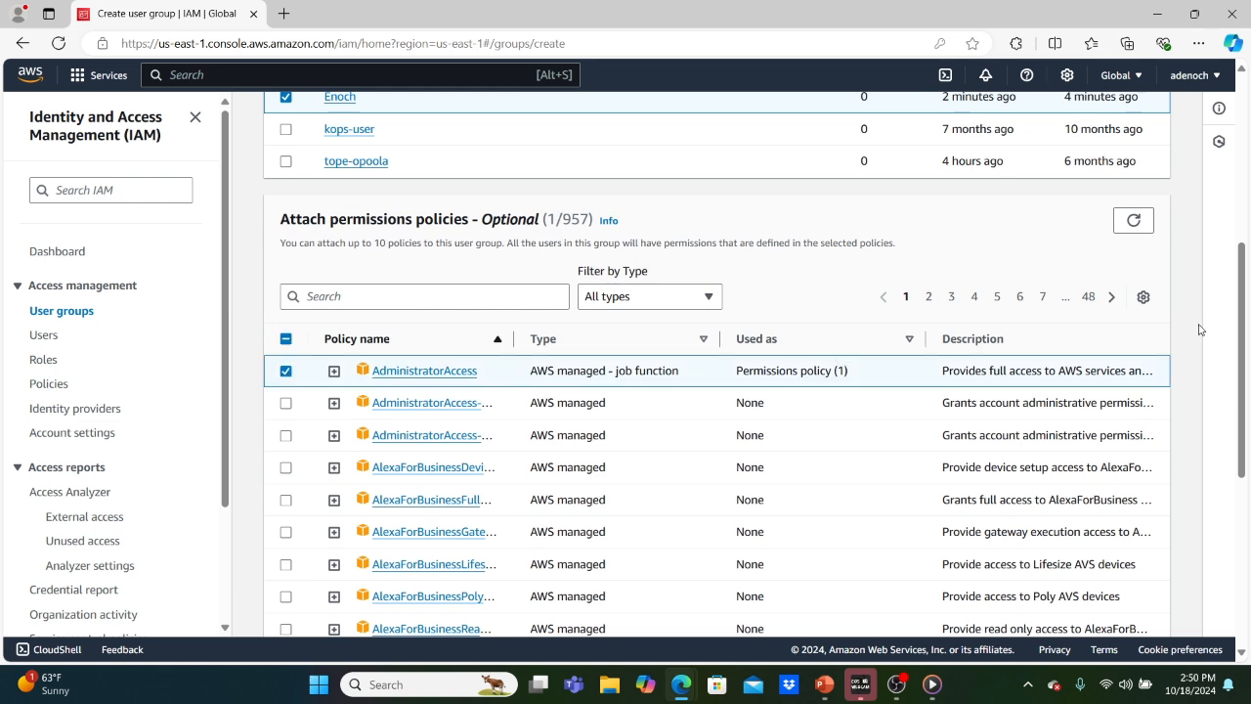
scroll(1188, 326, "down", 5)
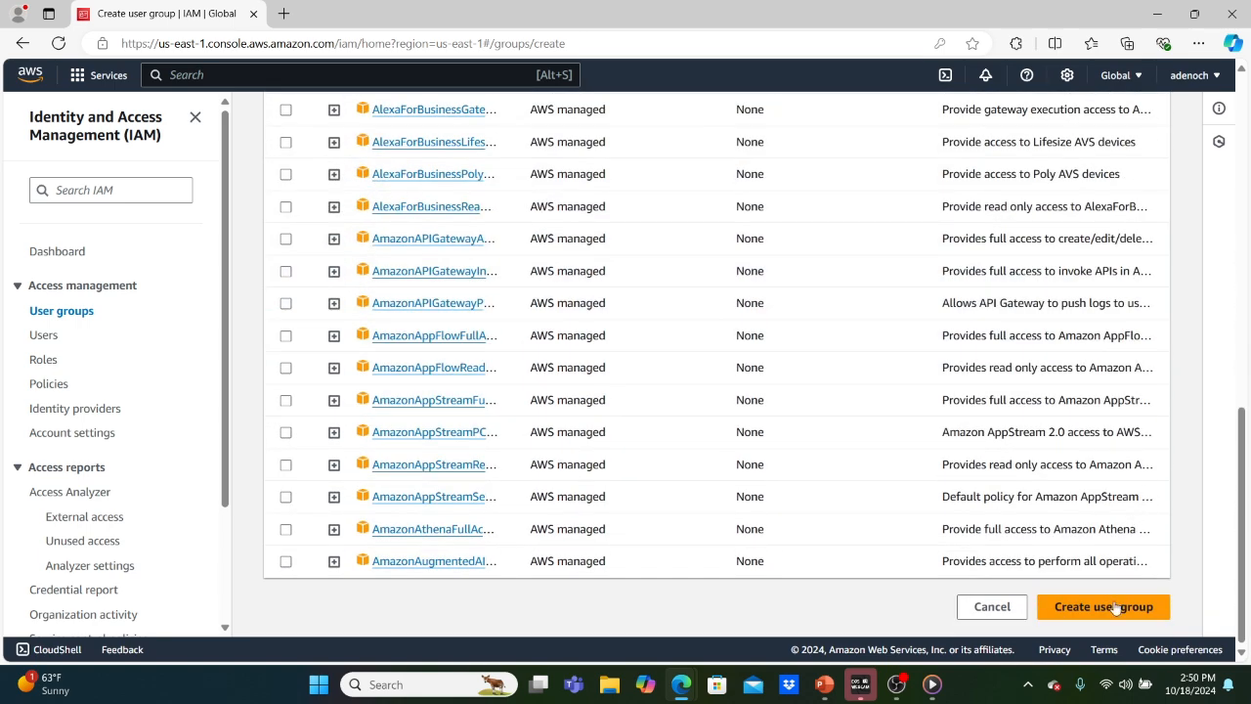
left_click(1104, 607)
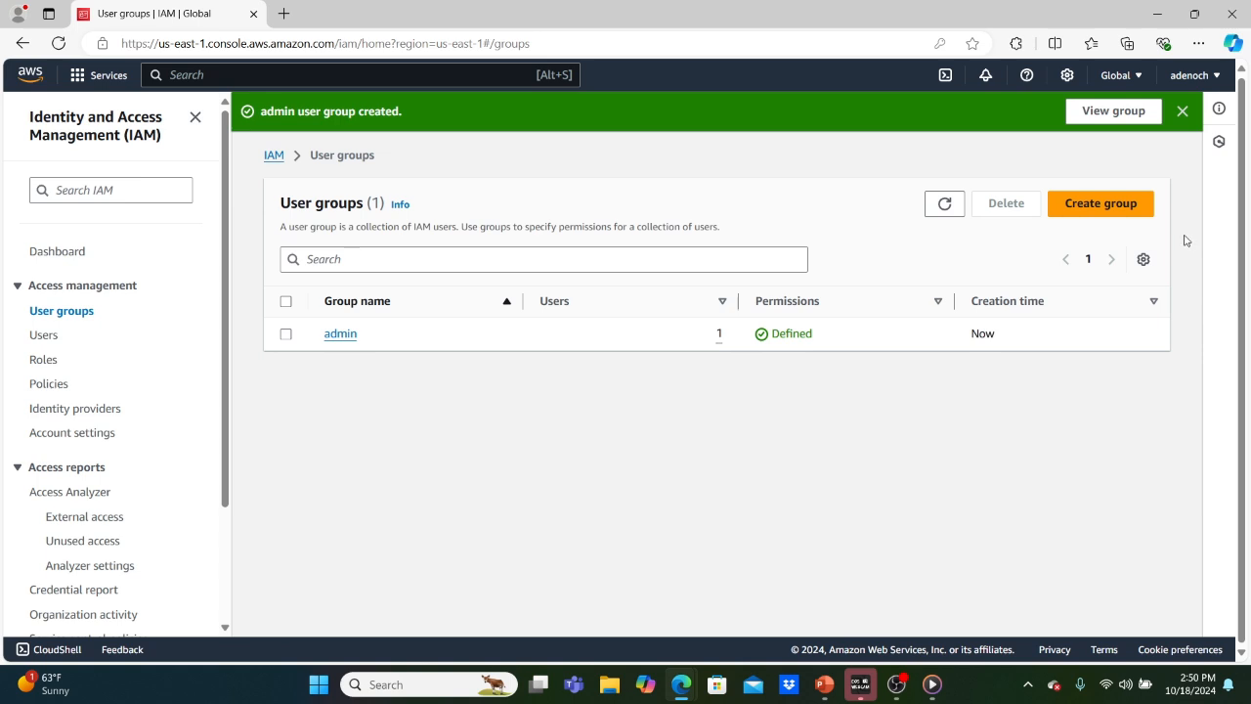
Create group 'IT' with the test user and AmazonAPIGatewayInvokeFullAccess attached.
left_click(1093, 206)
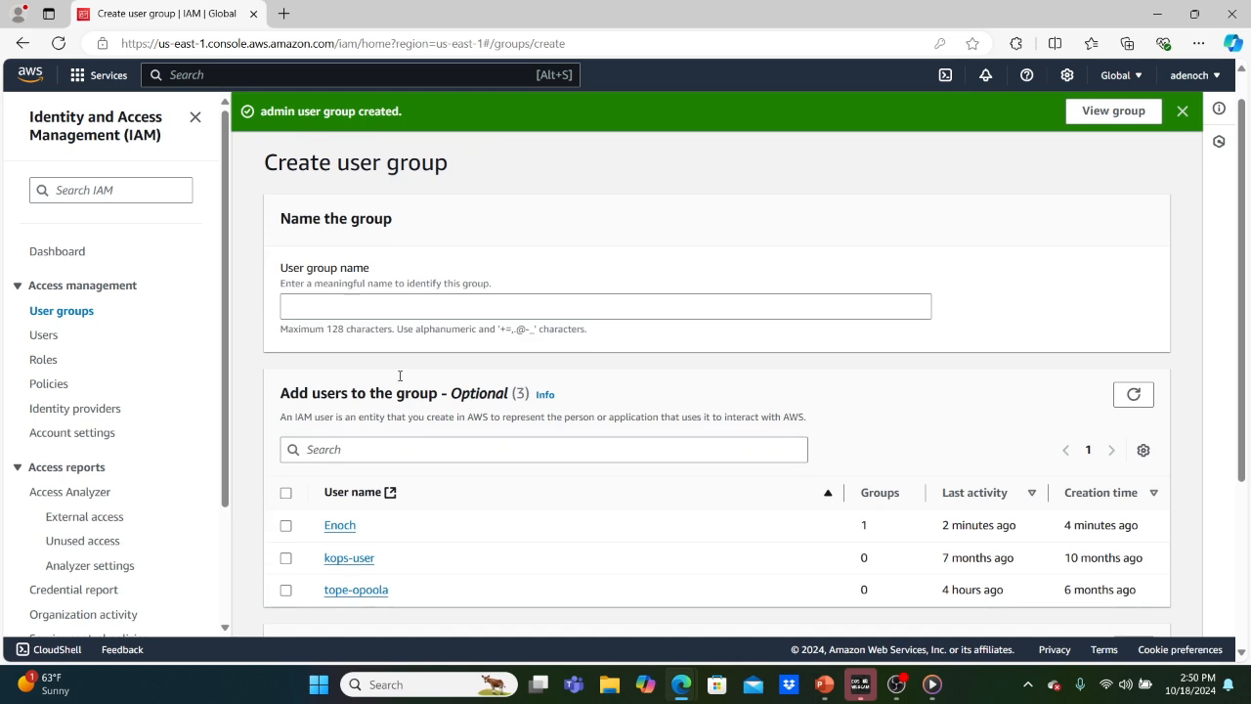
left_click(301, 302)
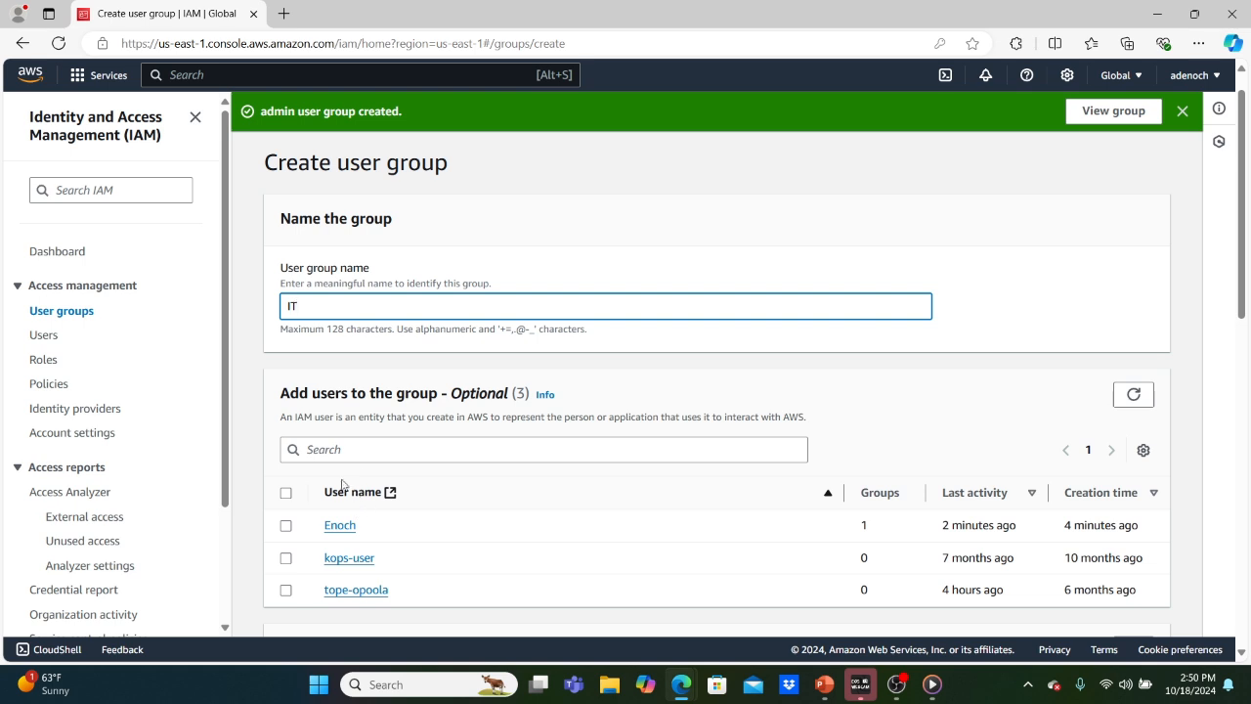
left_click(285, 526)
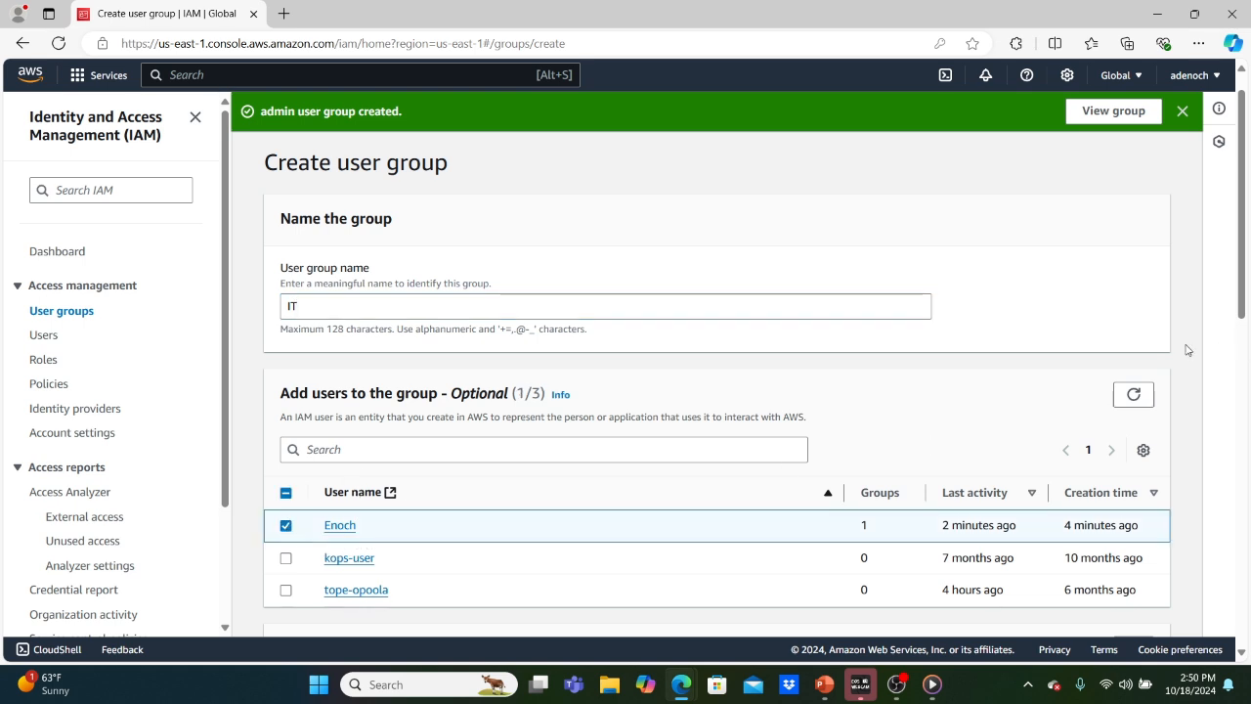
scroll(1187, 350, "down", 5)
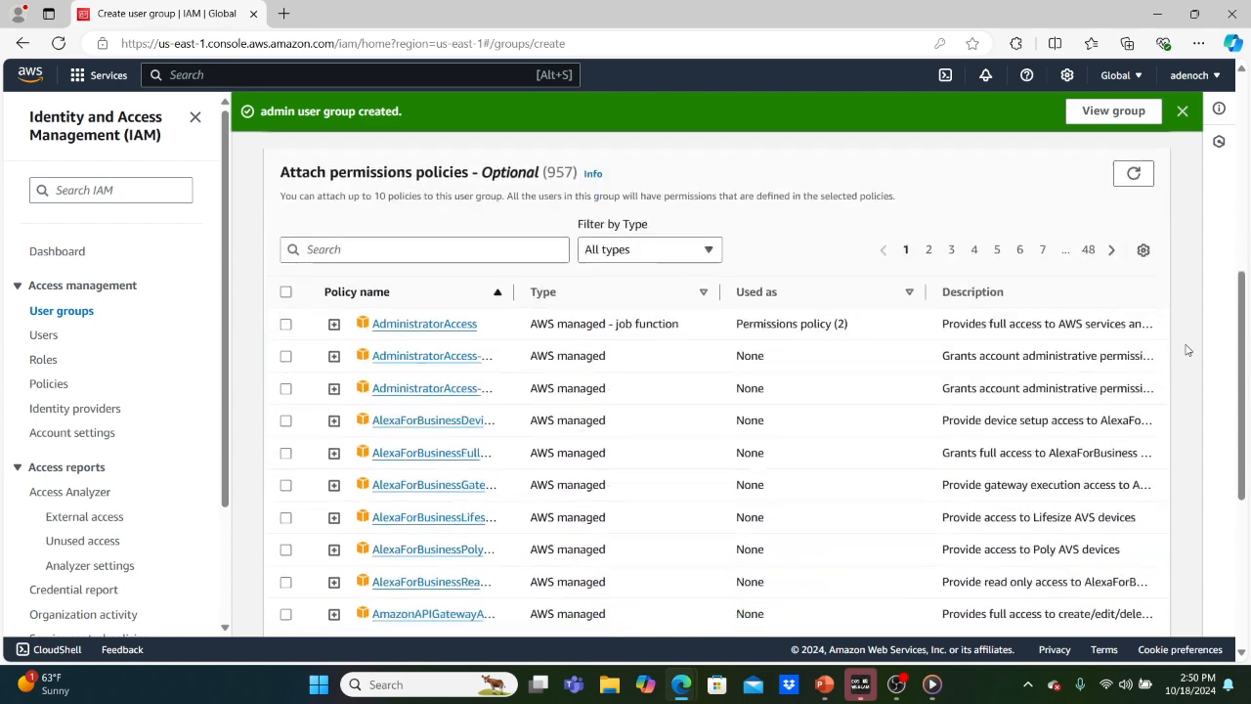
scroll(1188, 350, "down", 1)
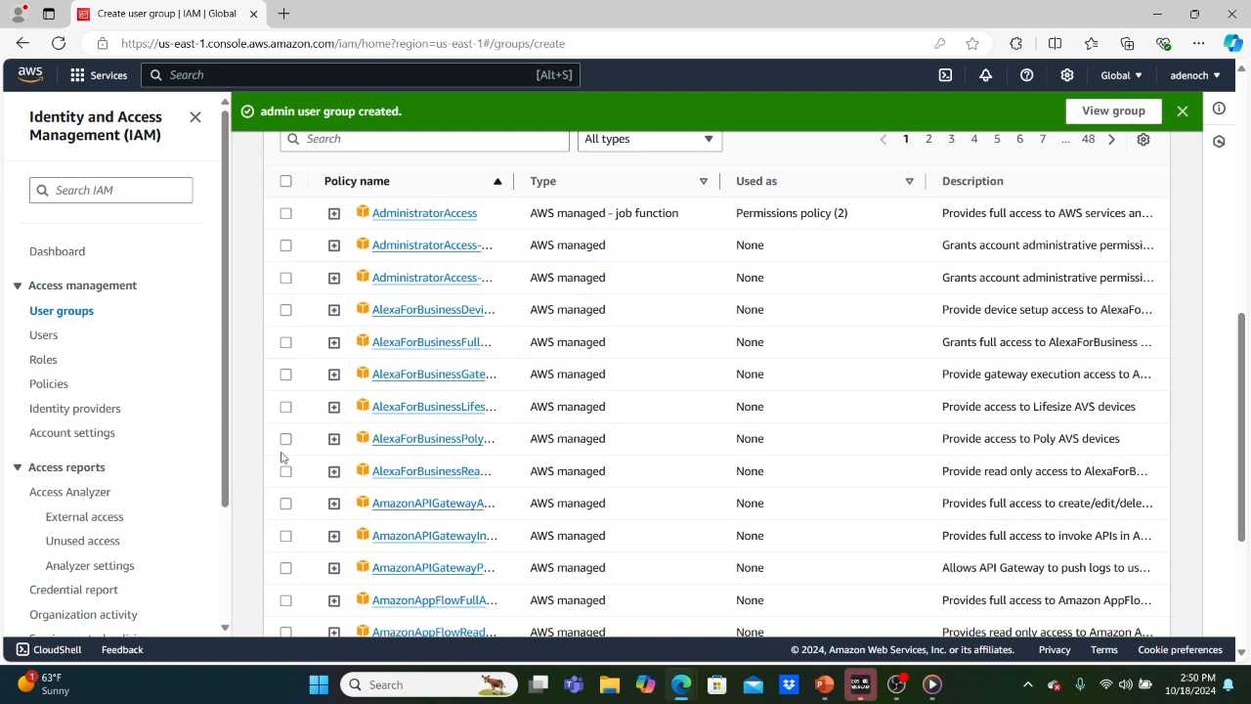
left_click(285, 535)
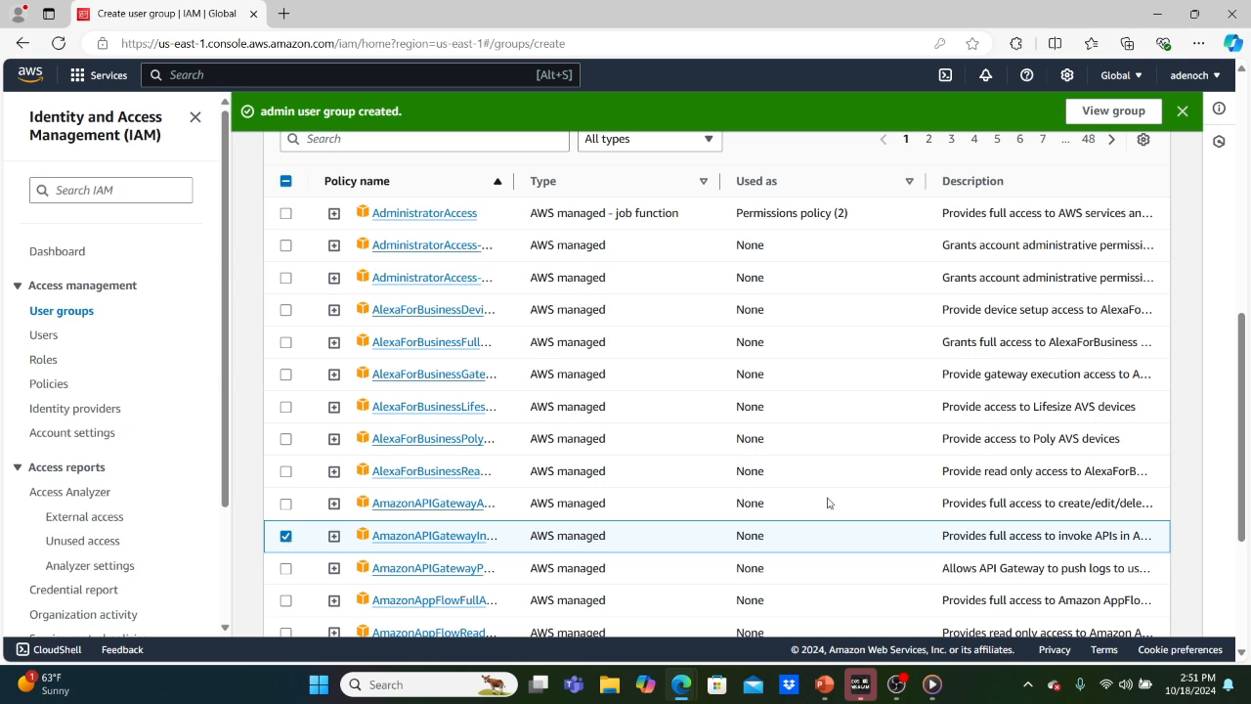
scroll(1190, 449, "down", 3)
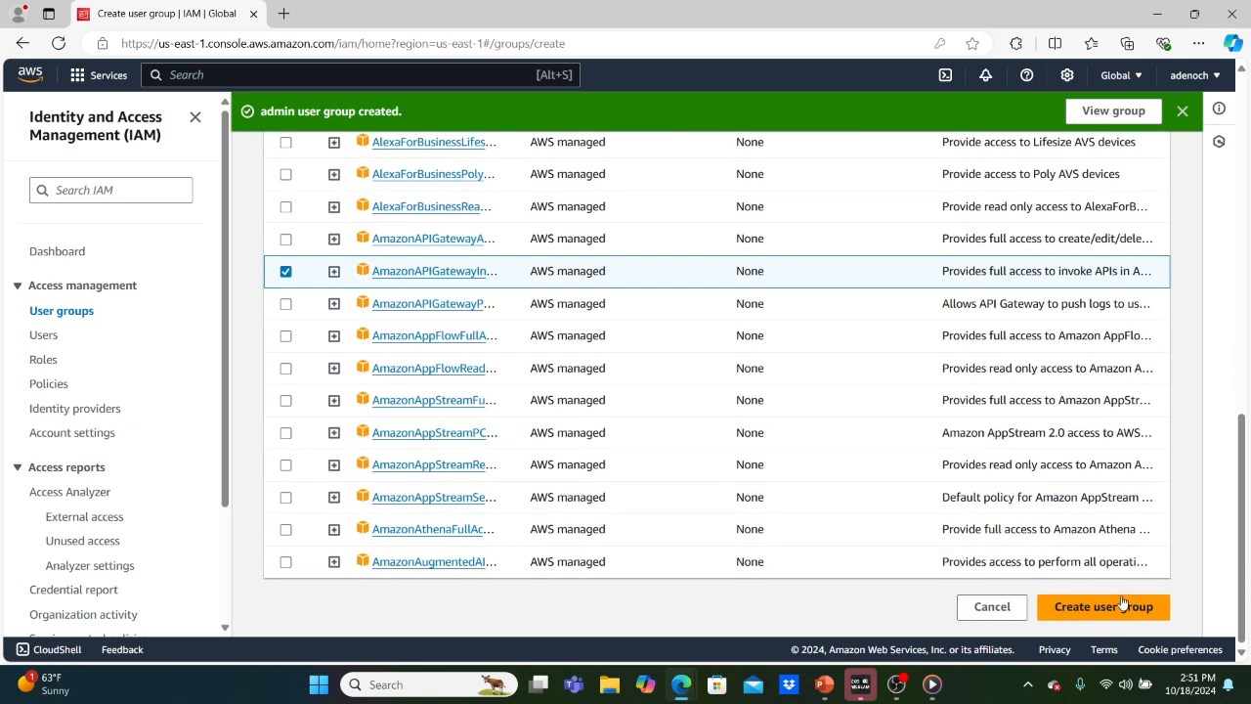
left_click(1120, 606)
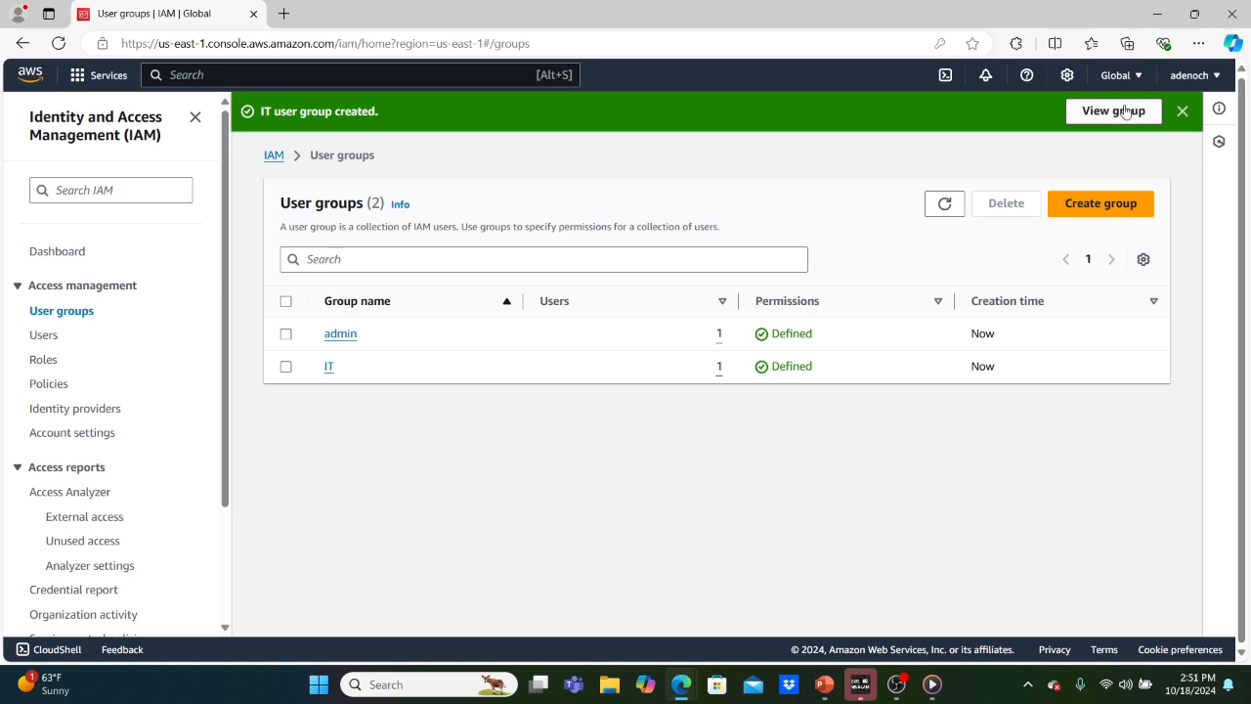
Review the admin group's attached policies and members, then return to the groups list.
left_click(352, 337)
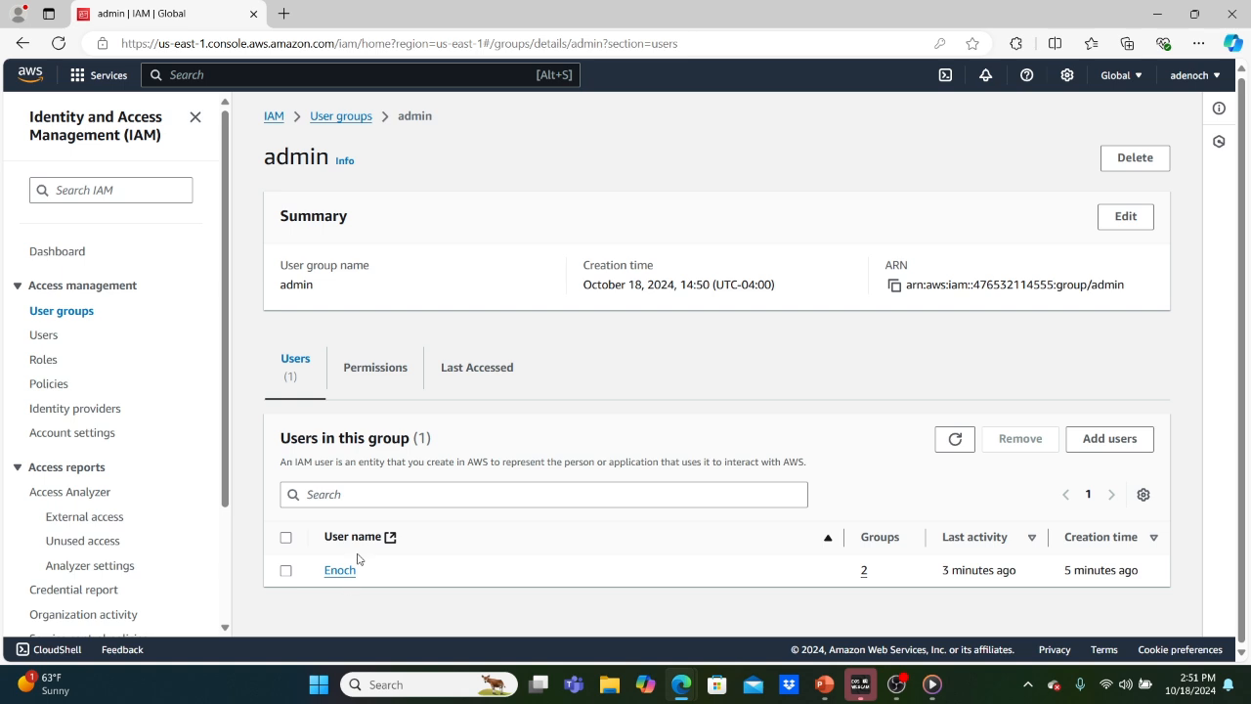
left_click(381, 376)
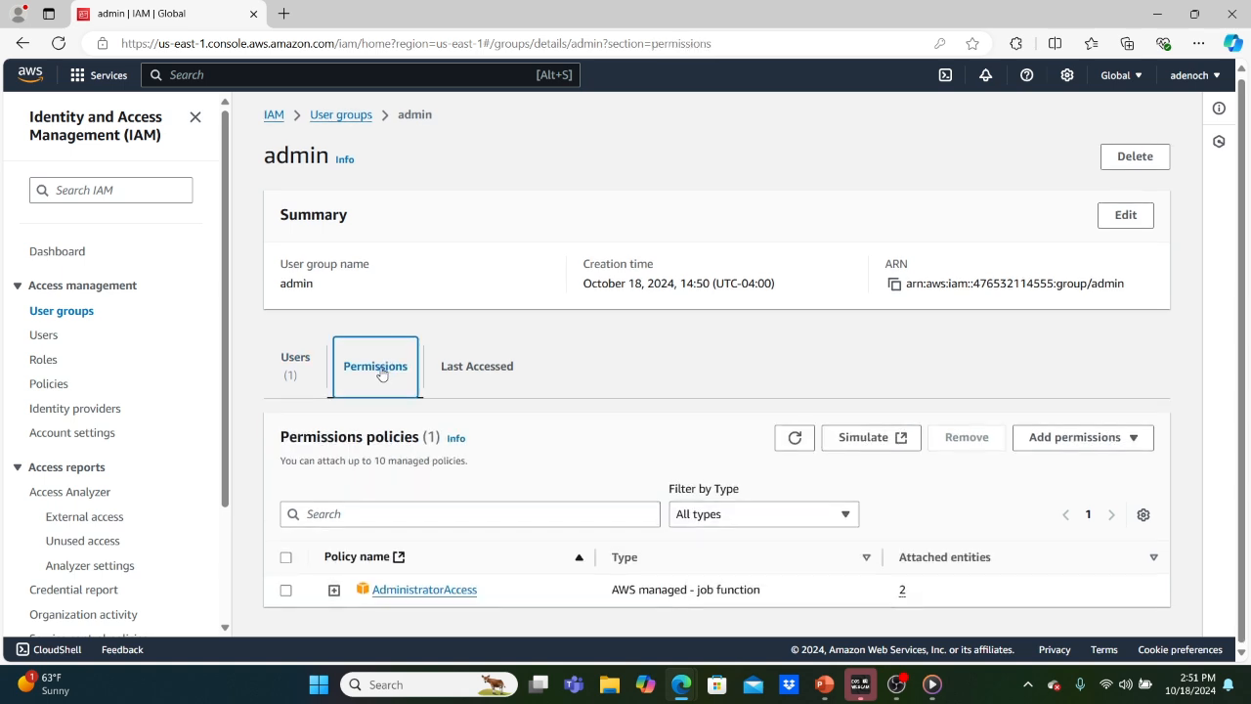
left_click(296, 364)
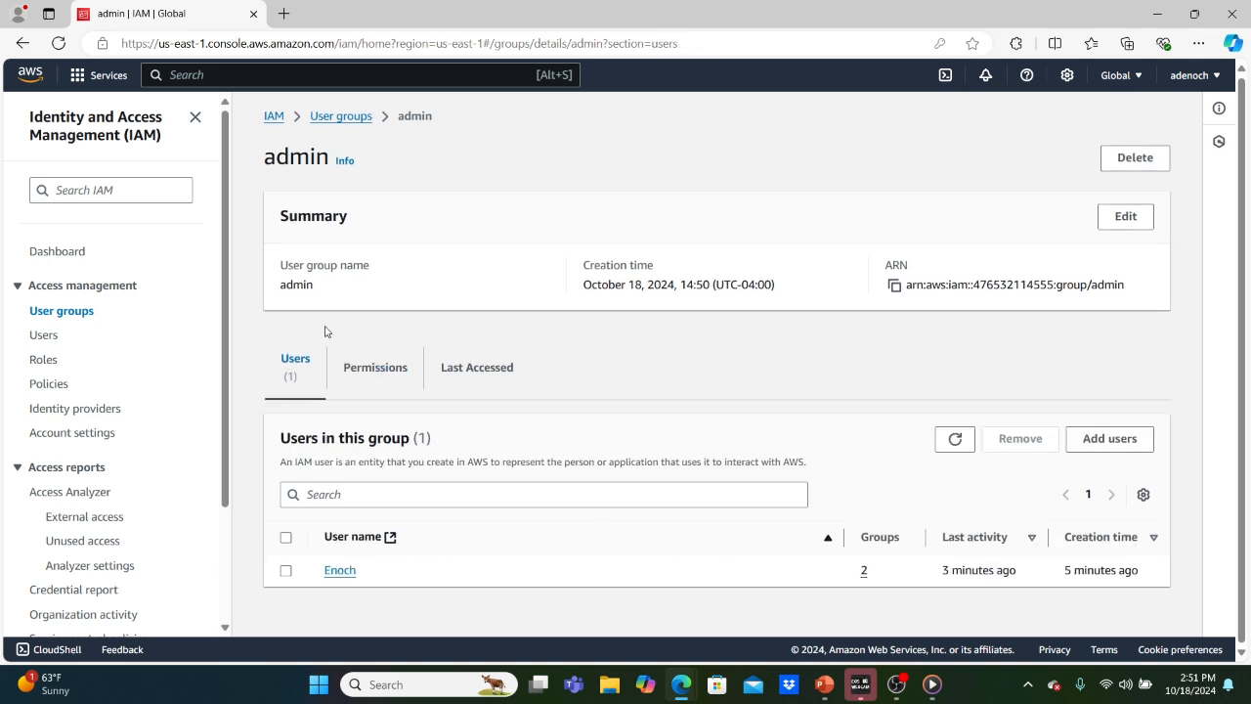
left_click(333, 117)
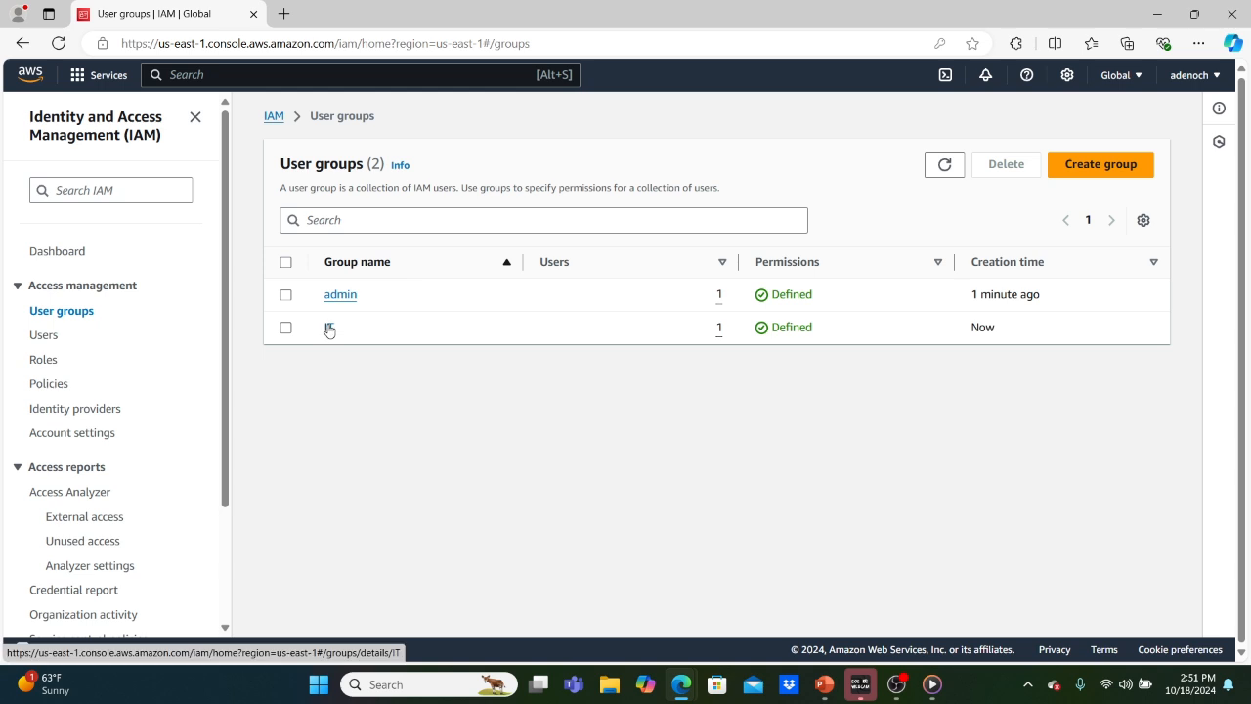
Check the IT group's attached policy, then go to the IAM Users list.
left_click(328, 326)
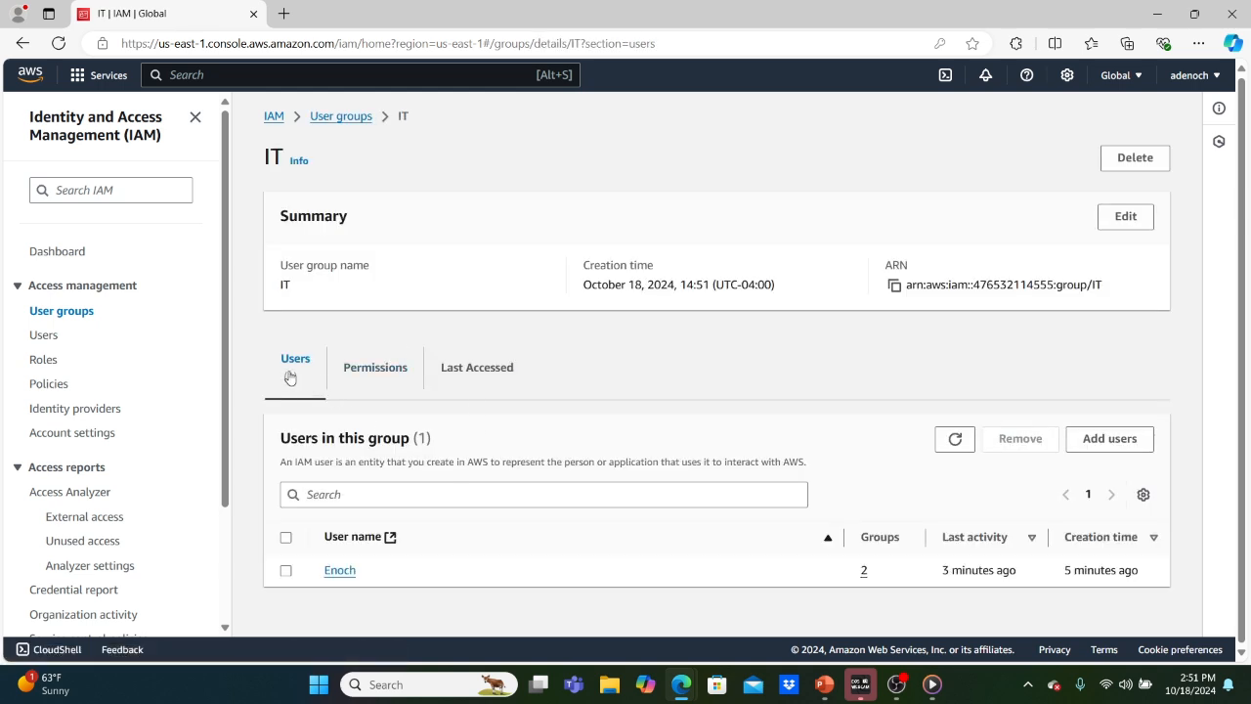
left_click(374, 372)
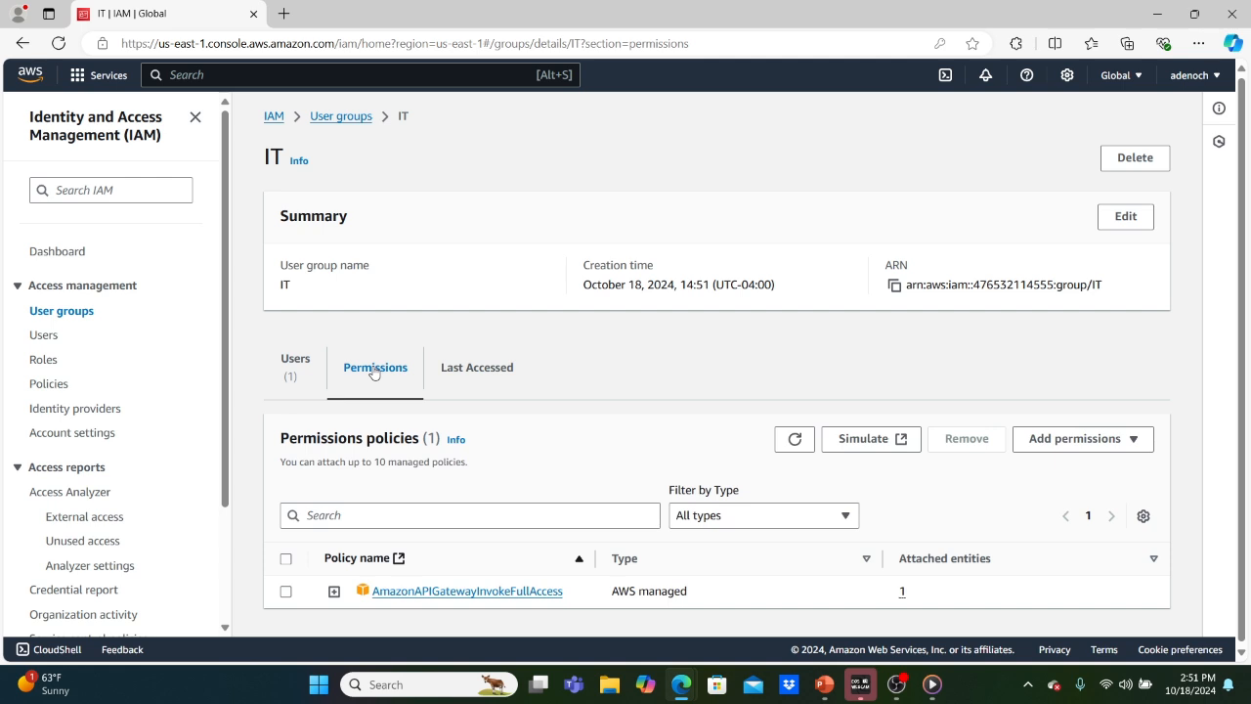
left_click(44, 335)
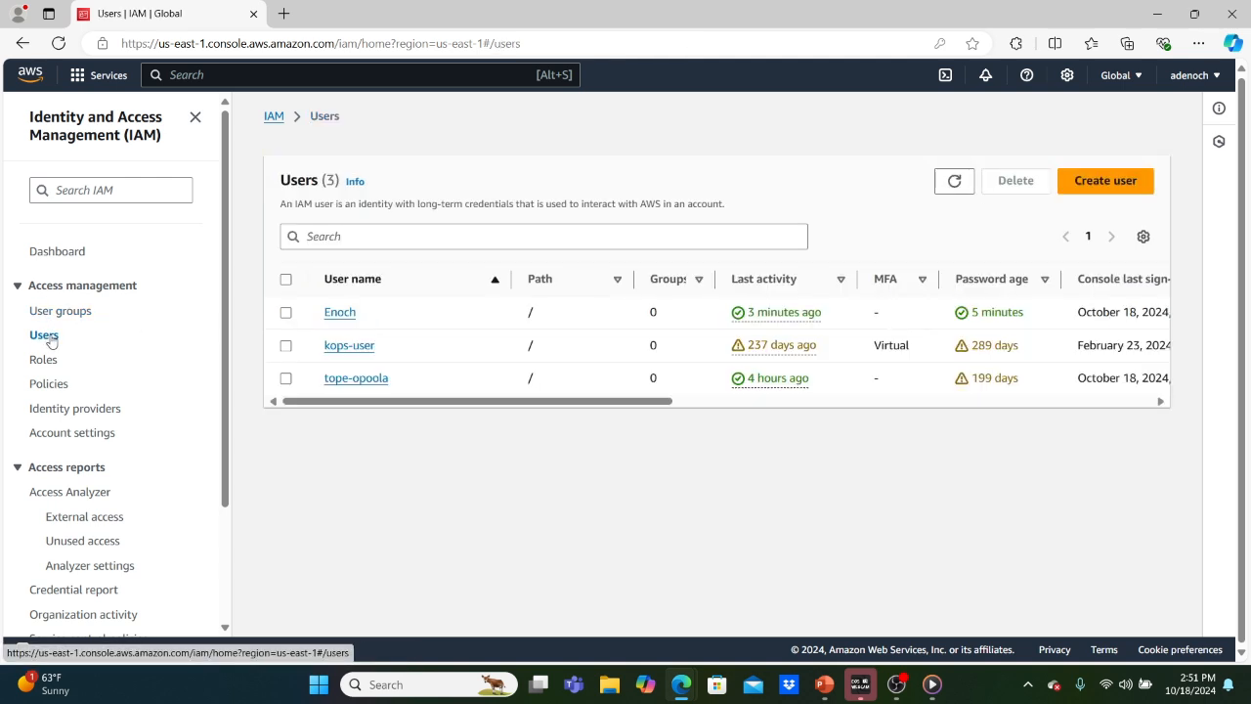
Open the test user's page and scroll to its three permissions policies.
left_click(335, 313)
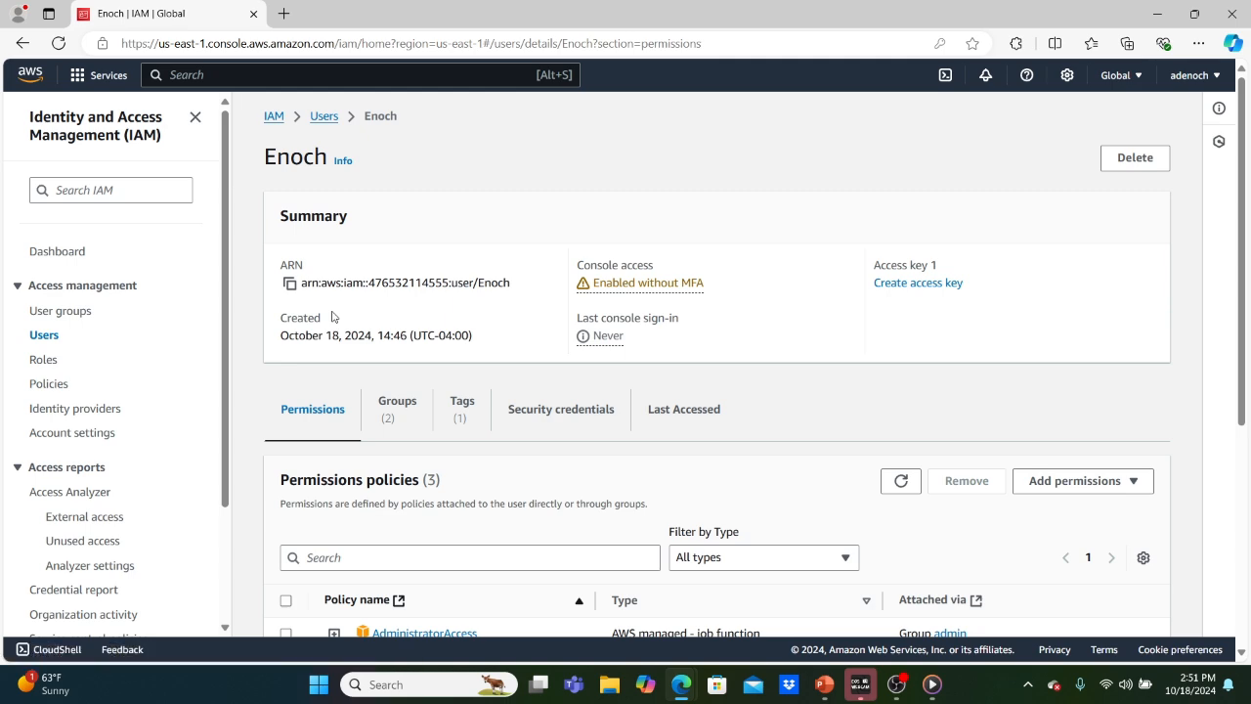
scroll(332, 317, "down", 5)
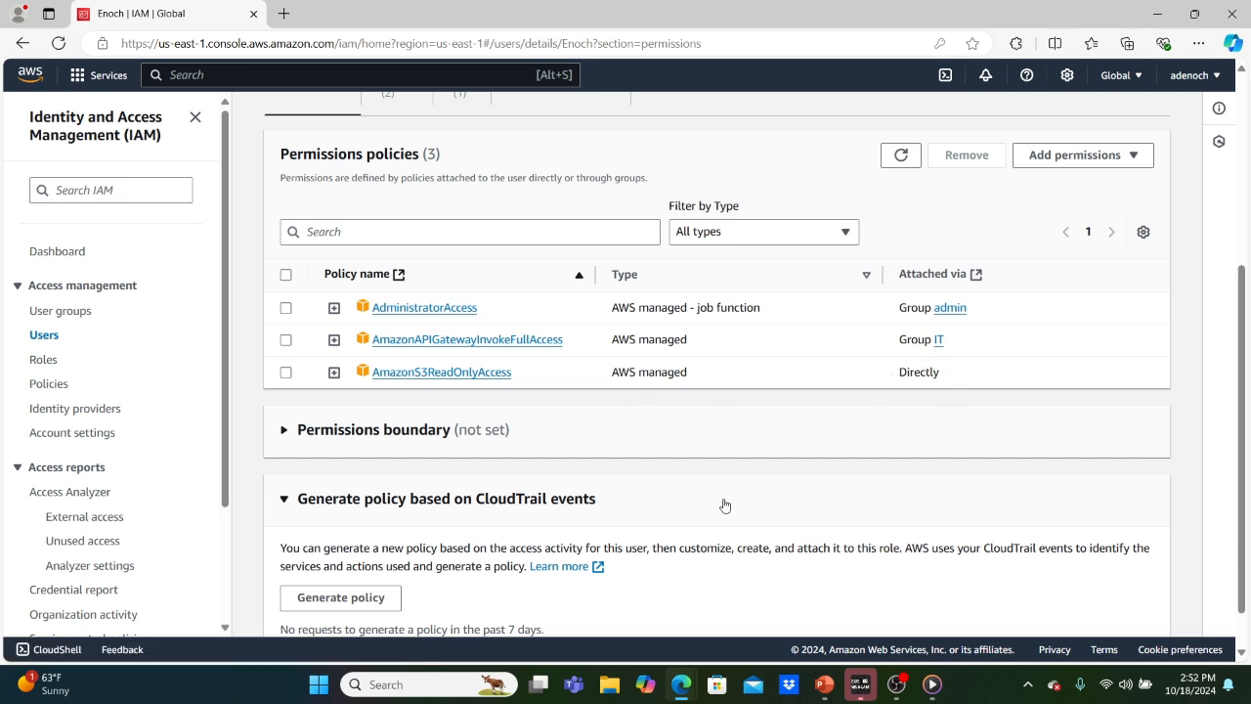
In the private window, refresh the EC2 dashboard, then open the IAM dashboard via search.
mouse_move(682, 685)
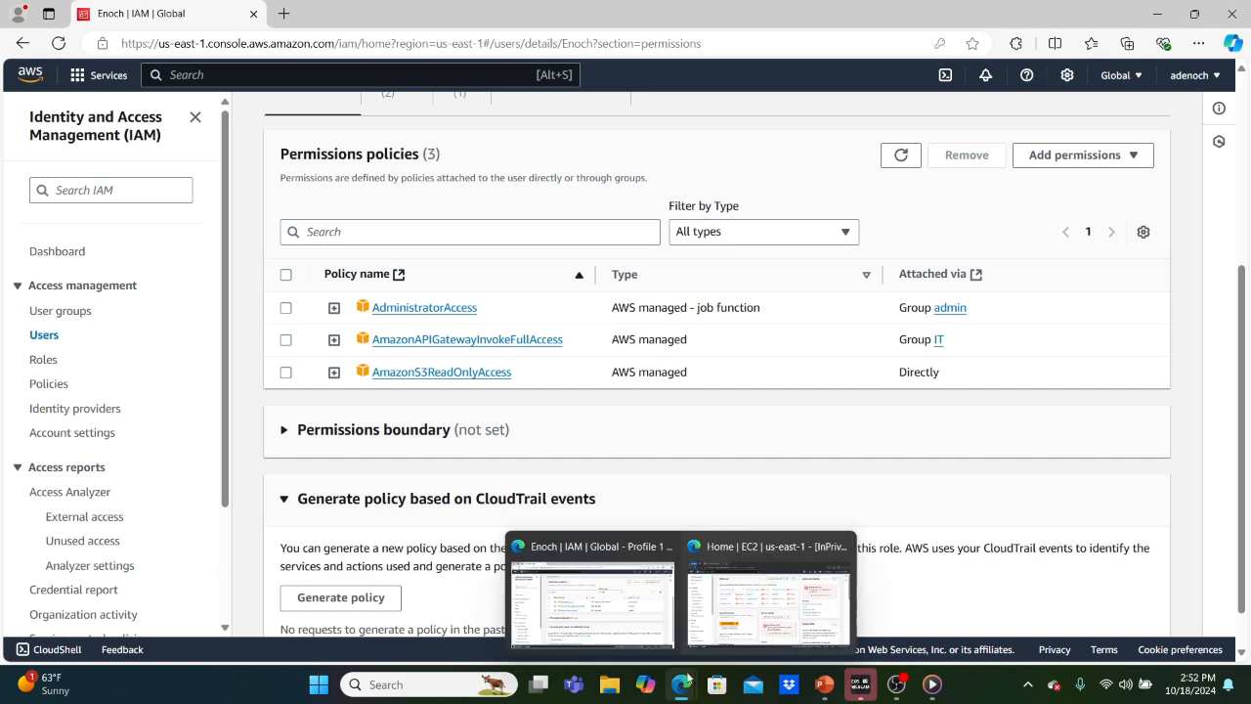
left_click(769, 604)
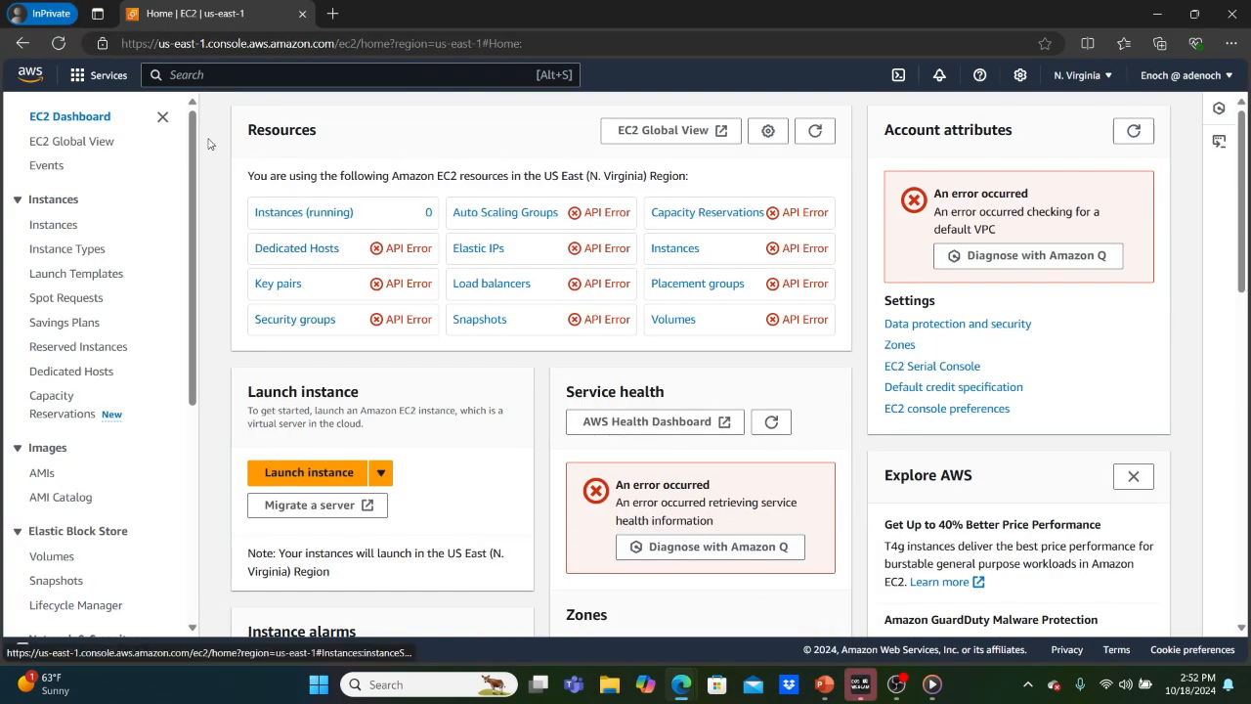
left_click(56, 44)
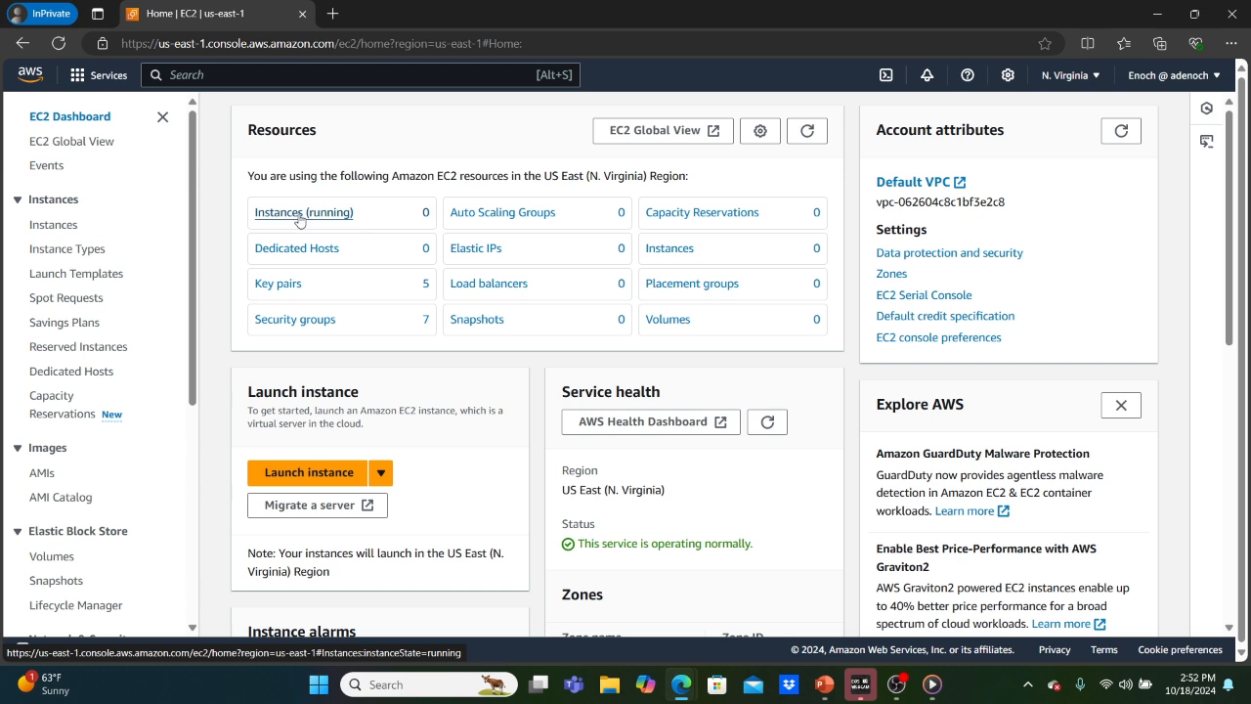
left_click(232, 78)
type("IAM")
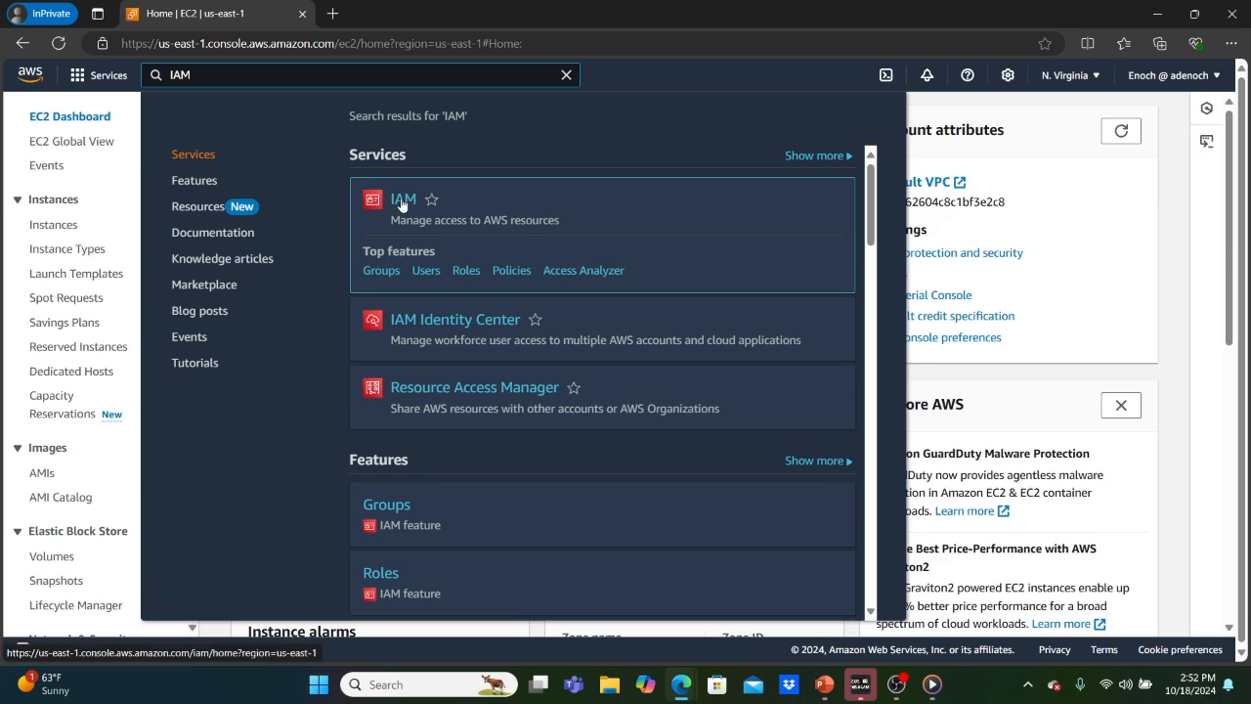
left_click(403, 201)
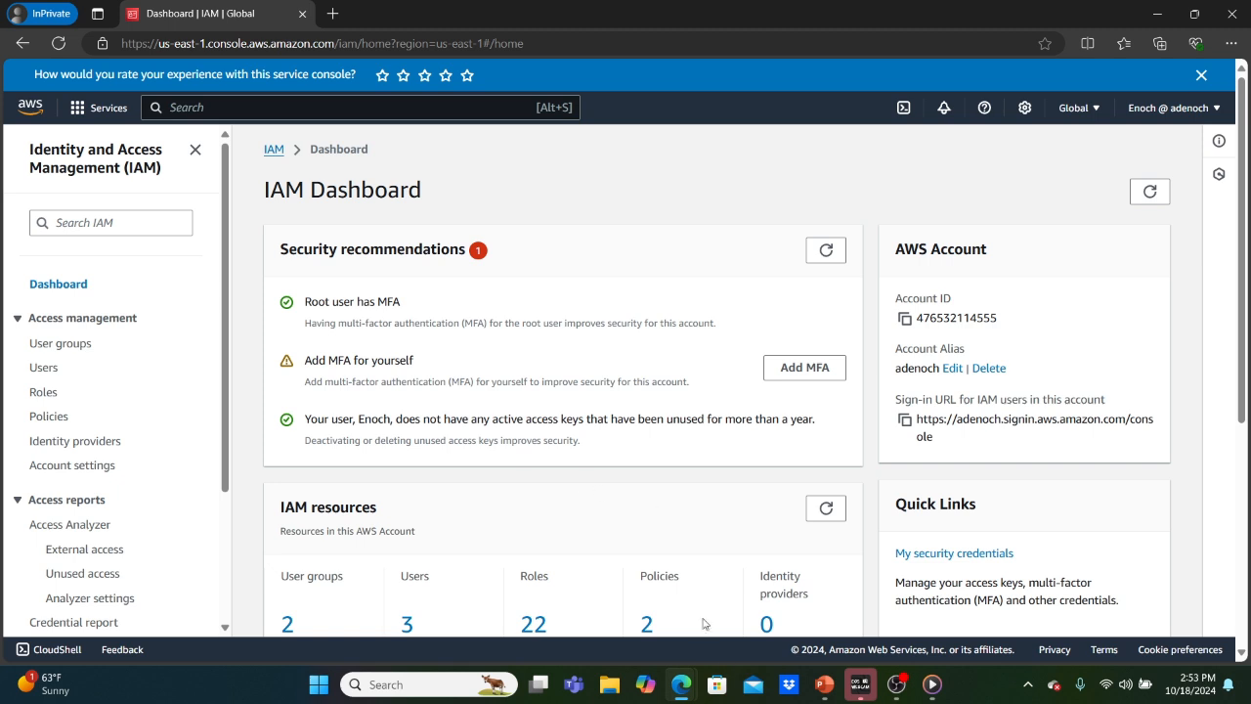
In the admin window, inspect AdministratorAccess's services and JSON (Allow * on *), then close its tab.
mouse_move(684, 690)
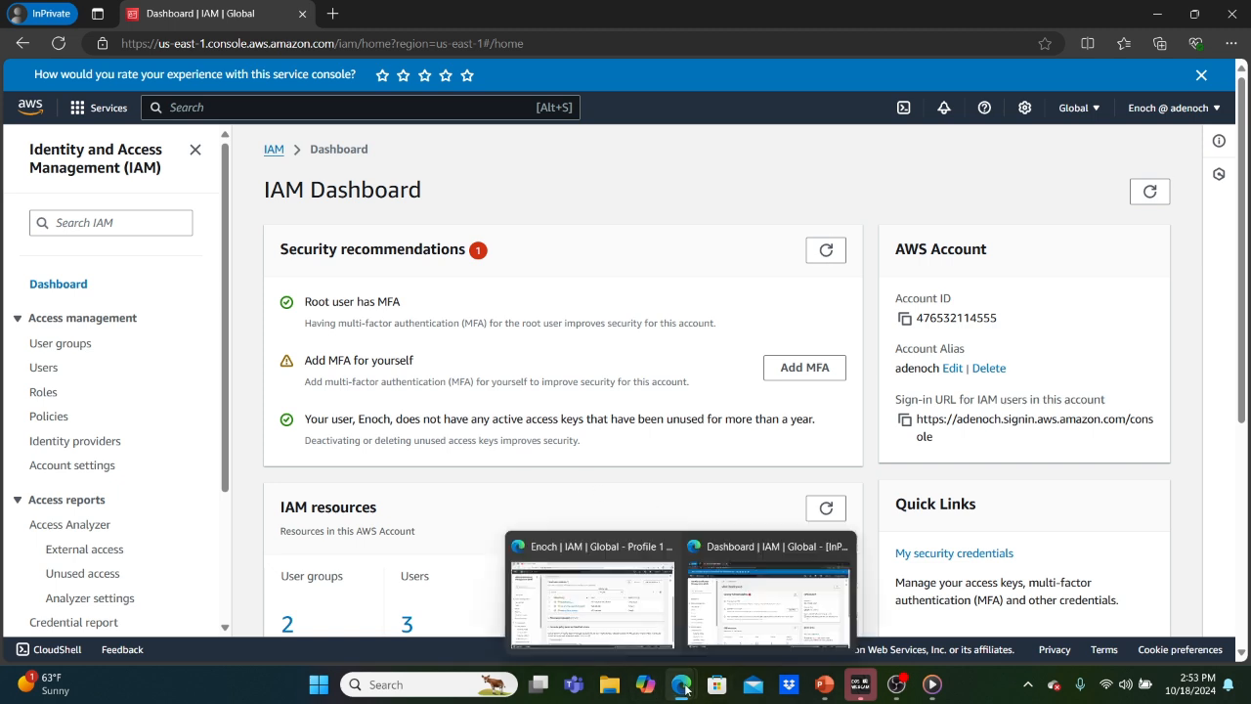
left_click(627, 601)
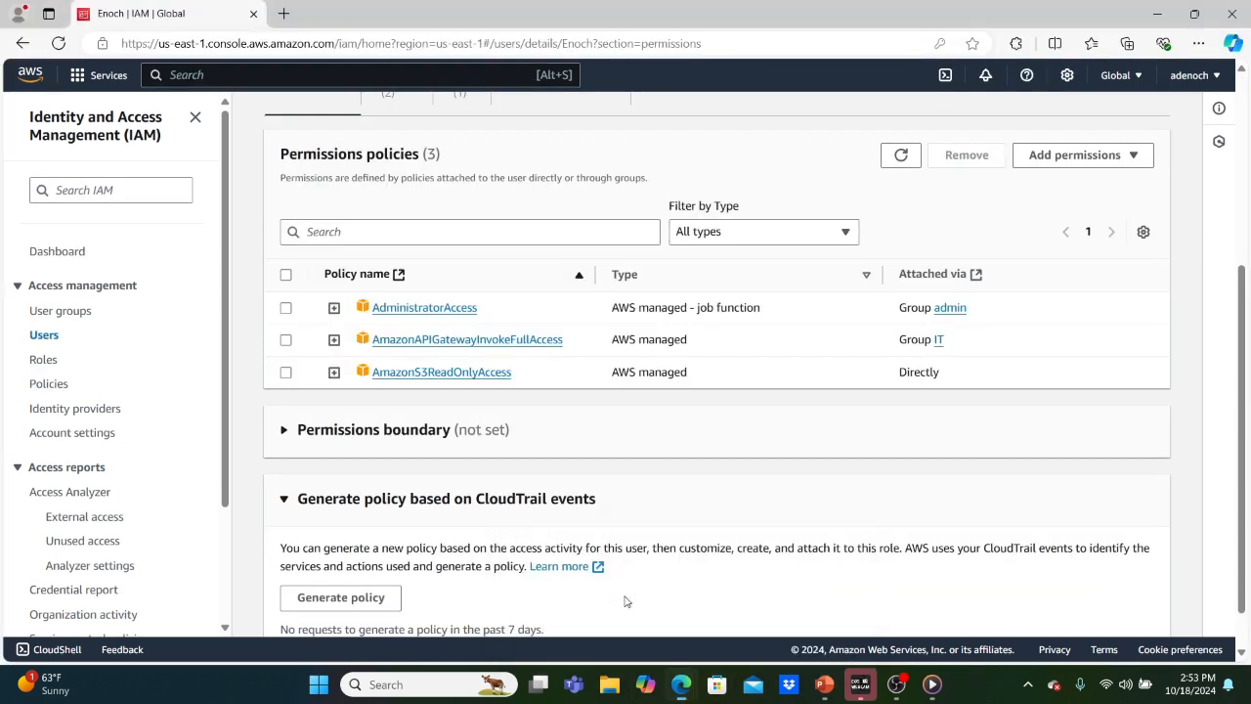
left_click(414, 310)
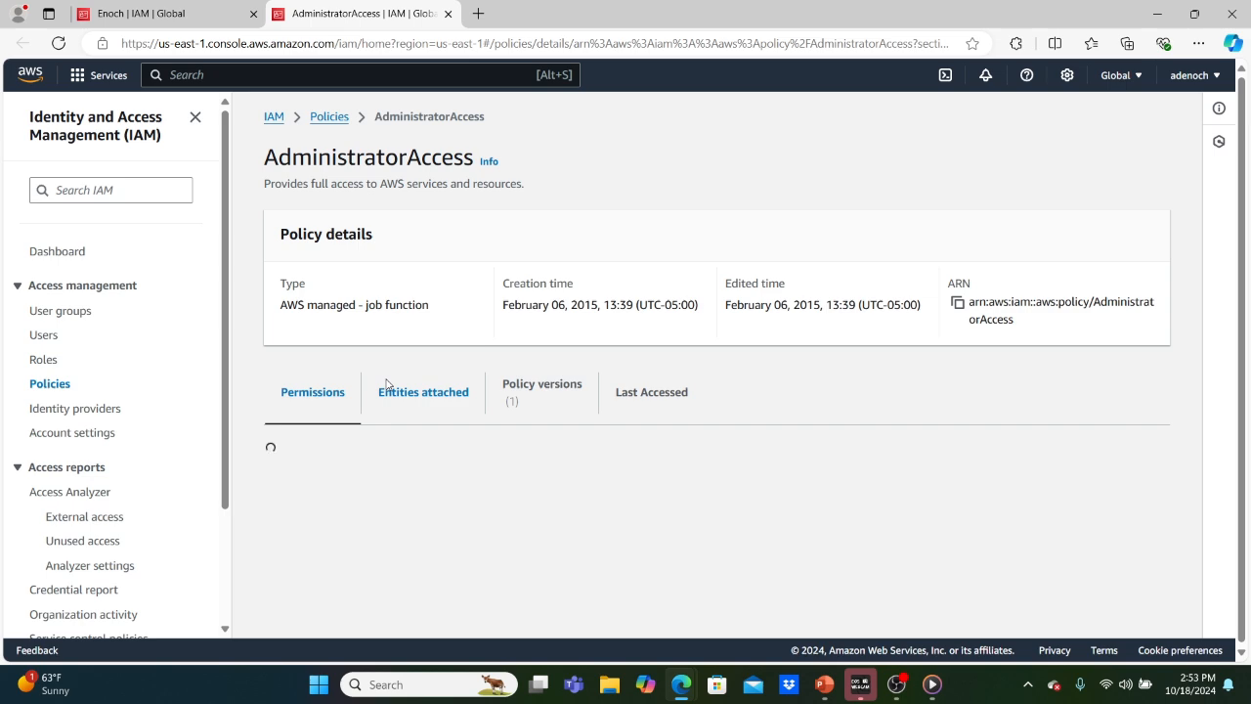
scroll(386, 384, "down", 2)
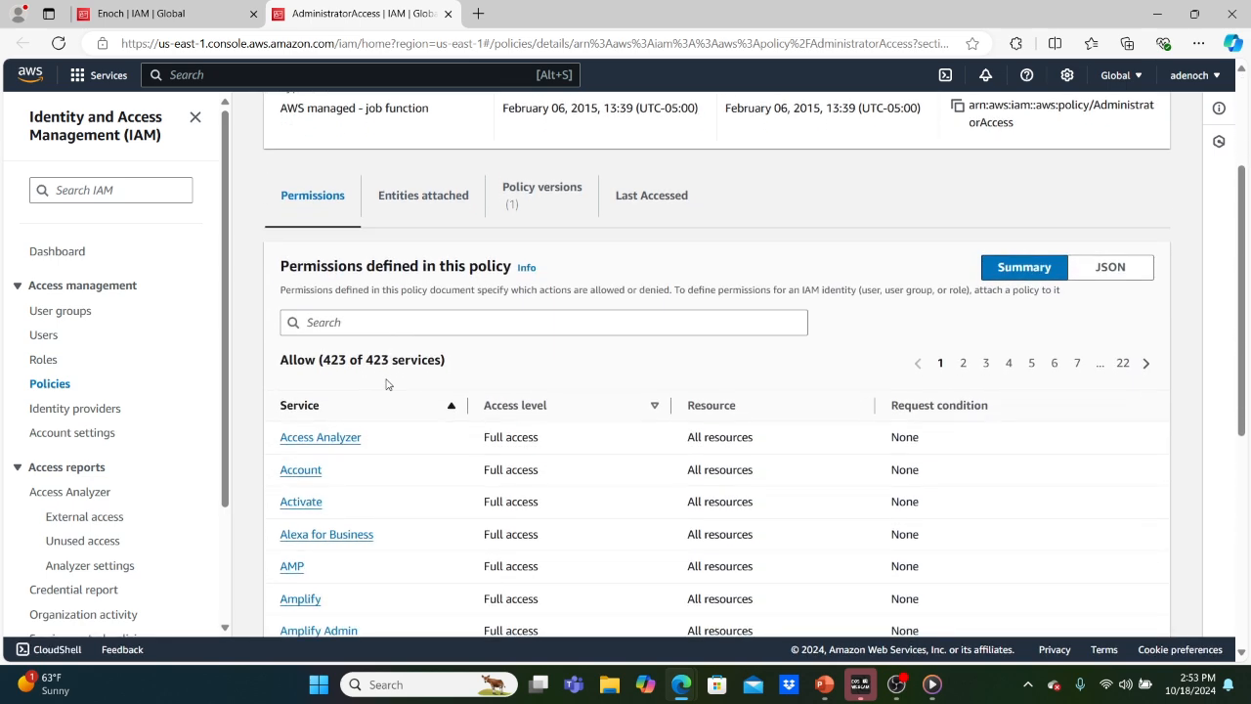
scroll(386, 384, "down", 1)
scroll(387, 384, "down", 1)
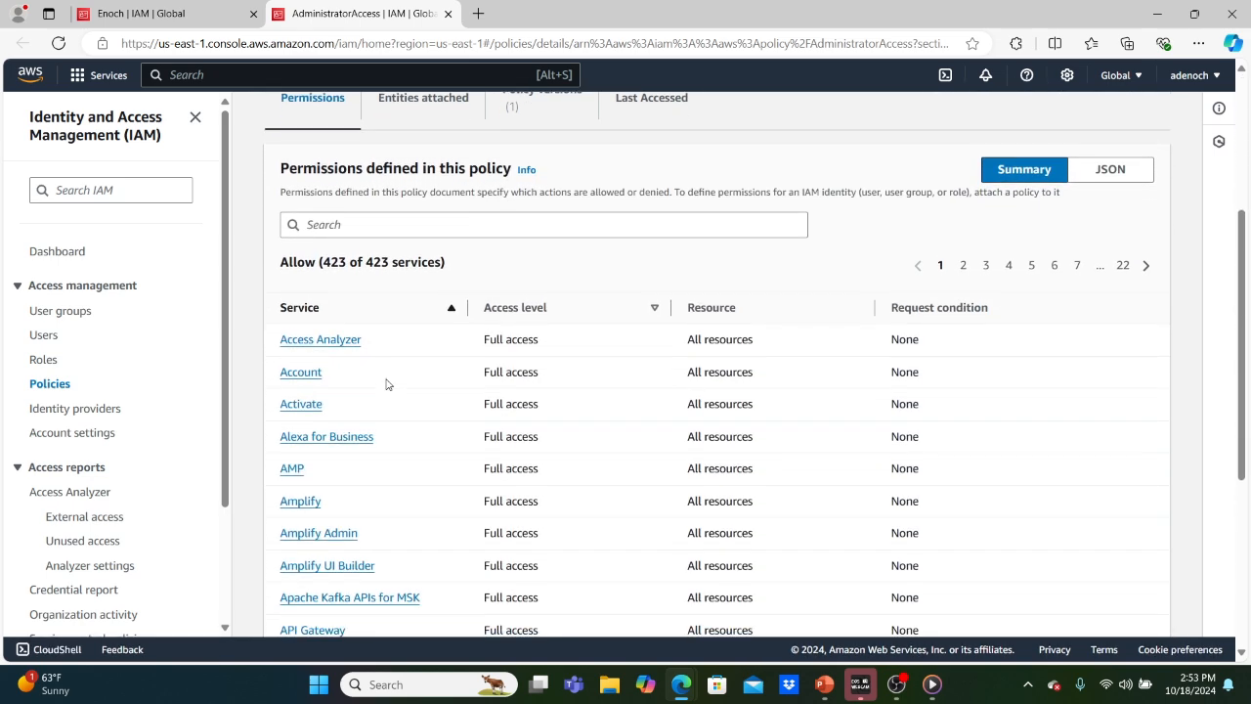
scroll(386, 384, "down", 3)
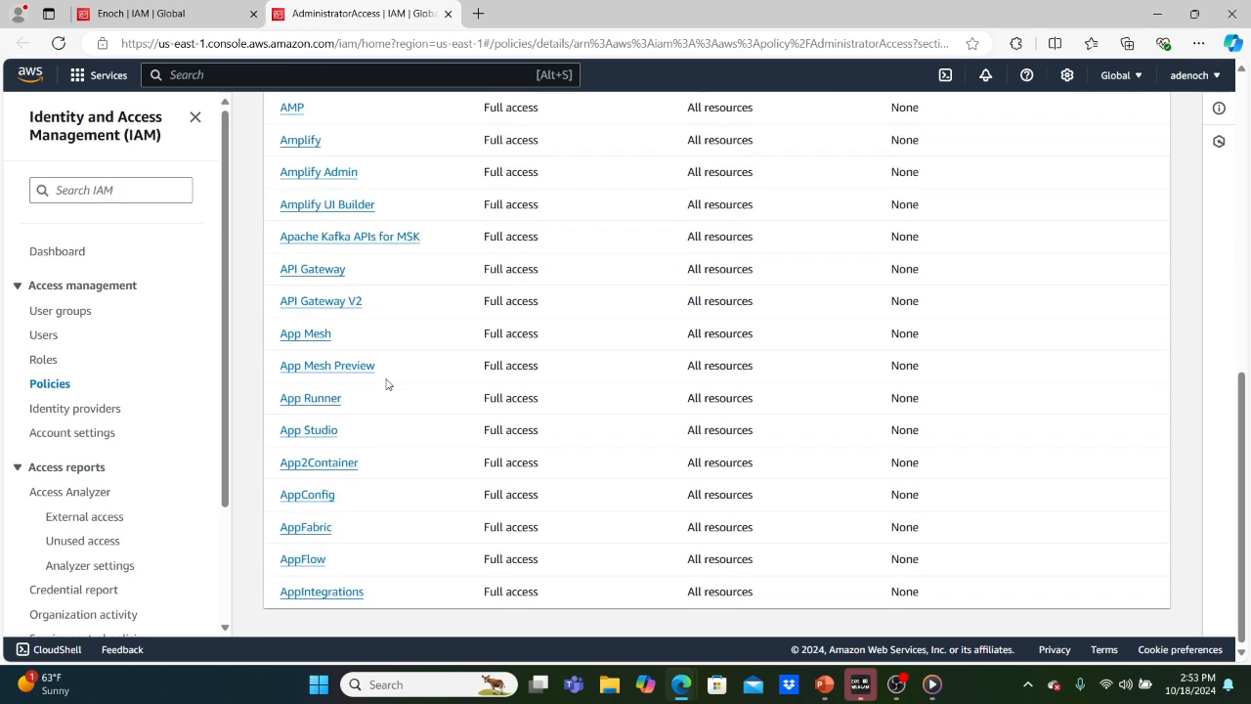
scroll(386, 384, "up", 6)
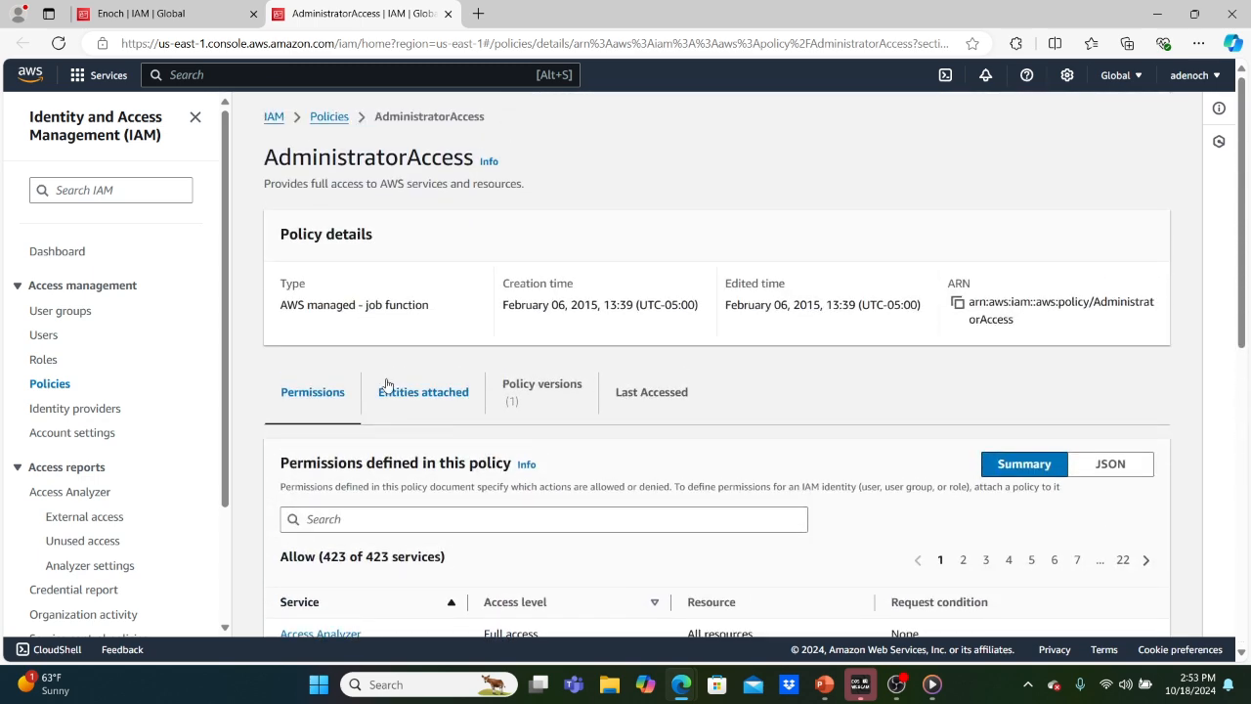
scroll(386, 384, "down", 1)
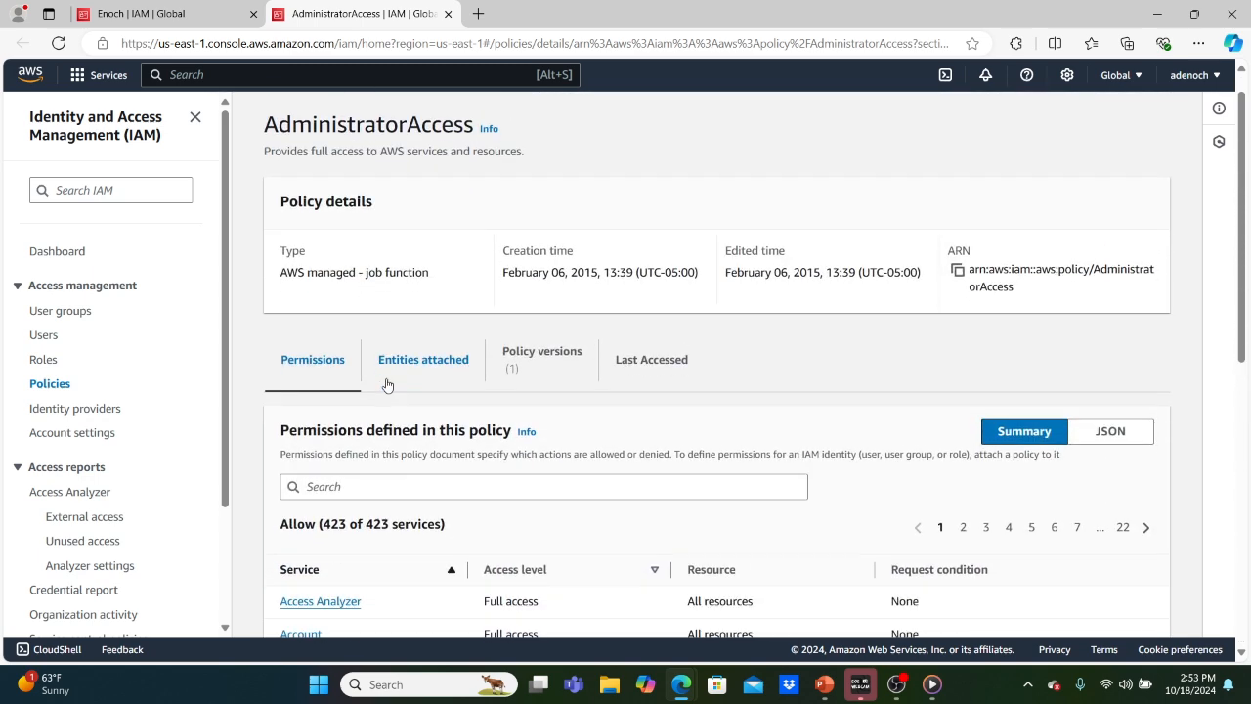
scroll(386, 384, "down", 2)
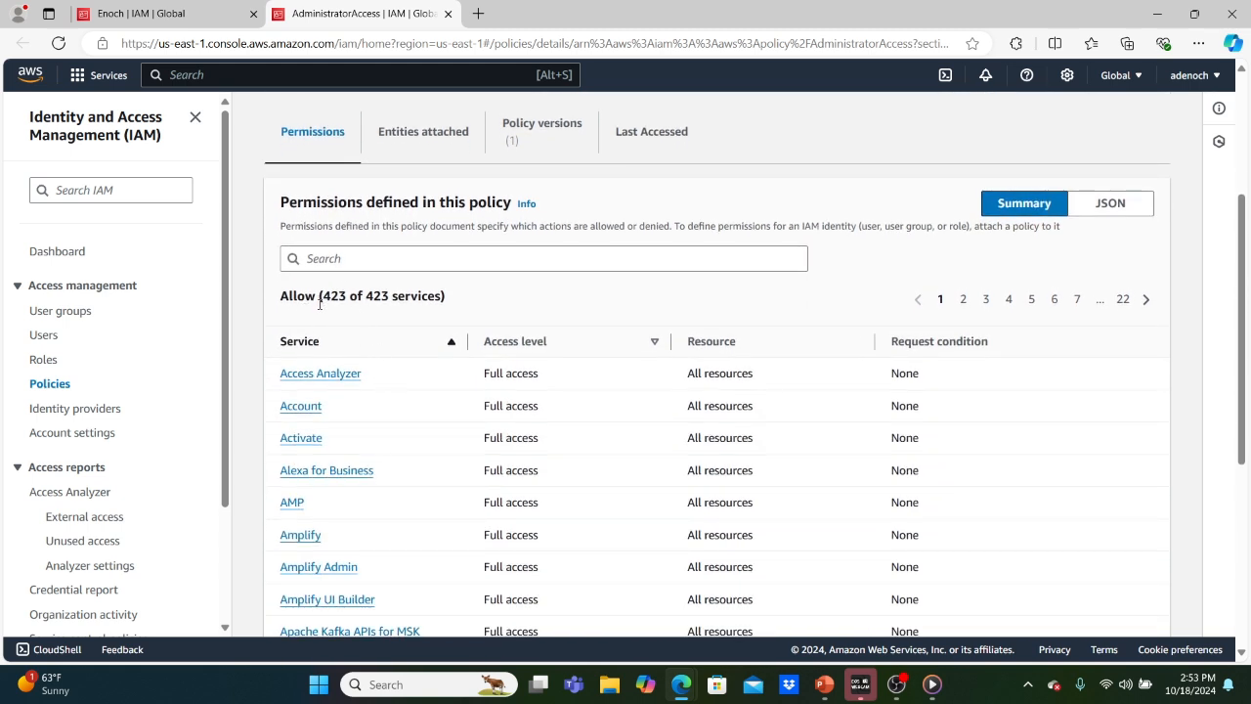
left_click(1108, 202)
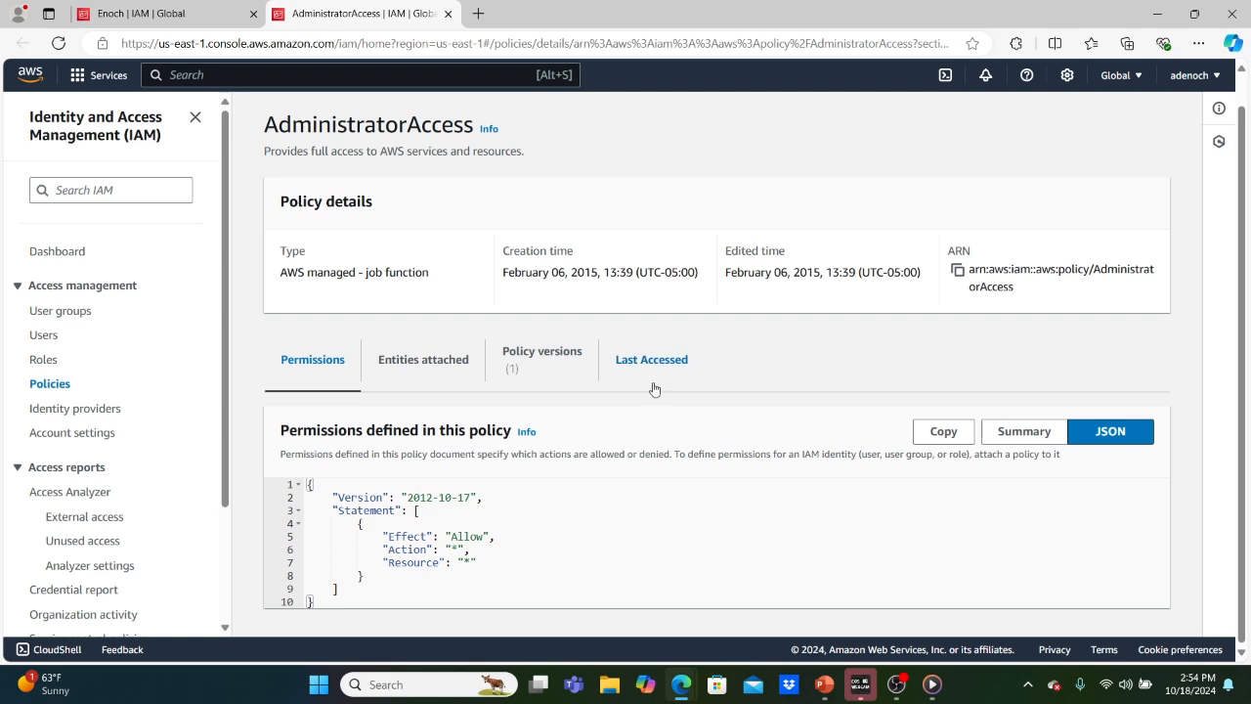
left_click(448, 14)
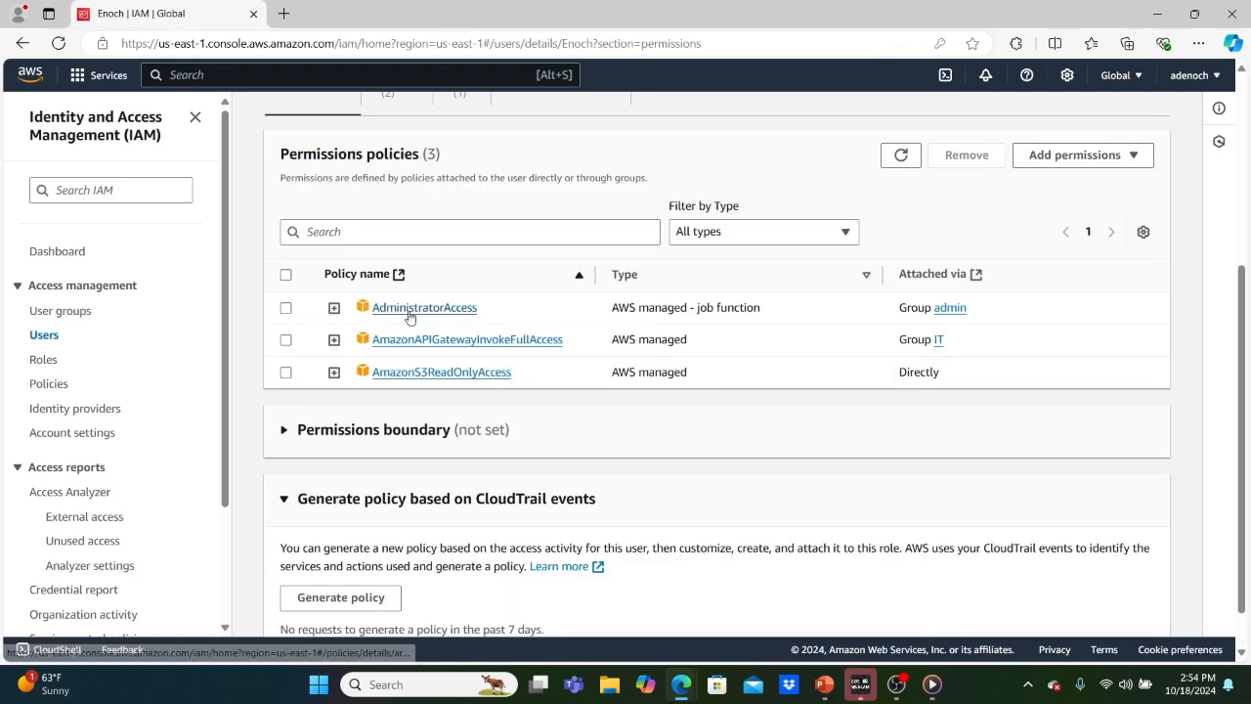
left_click(399, 340)
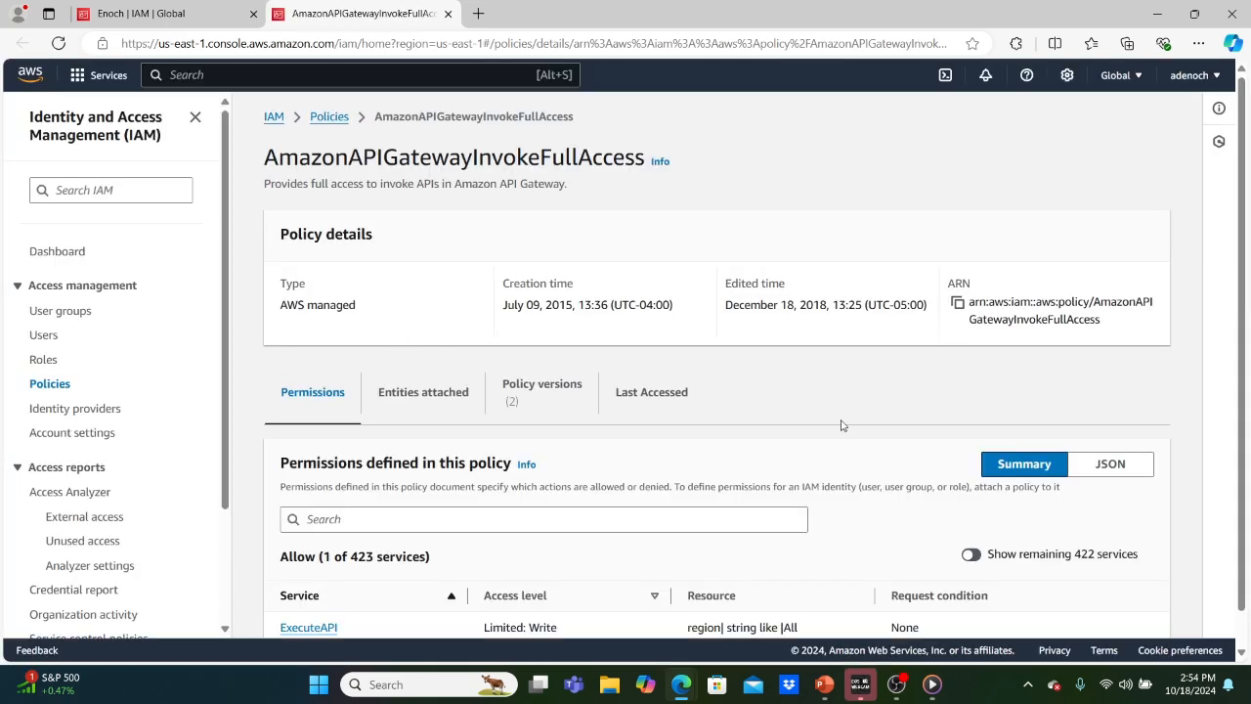
scroll(841, 424, "down", 2)
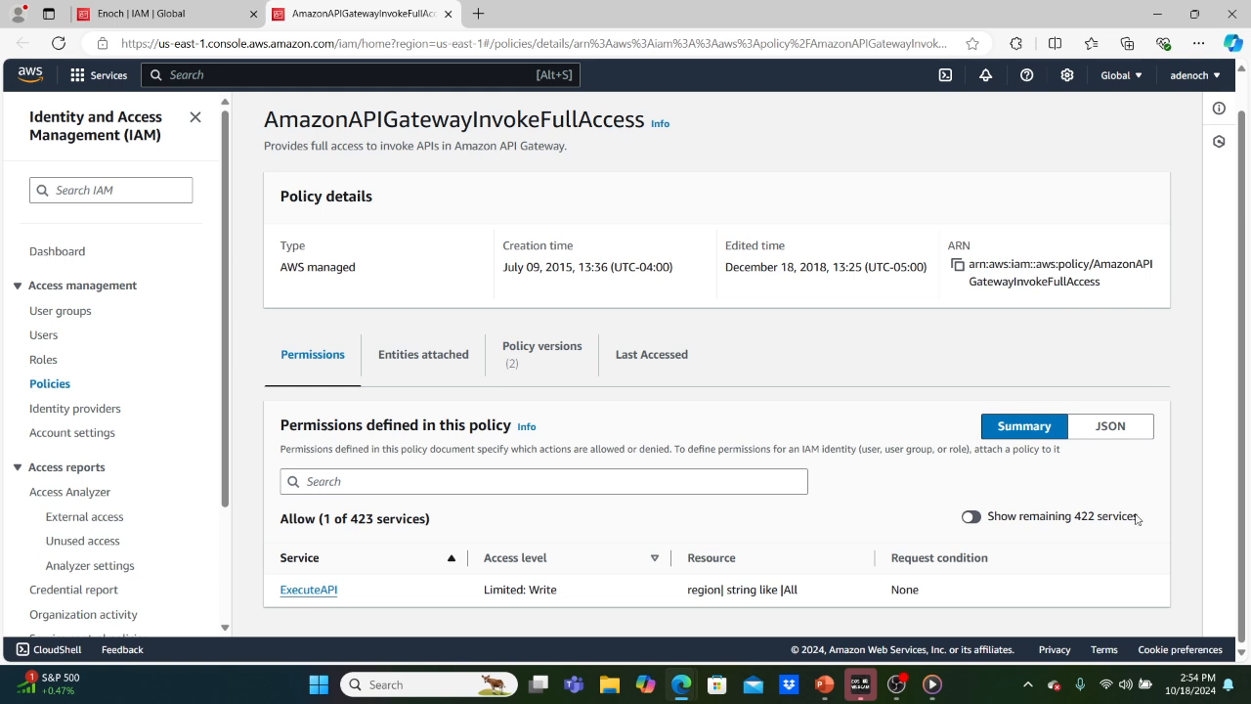
left_click(1111, 426)
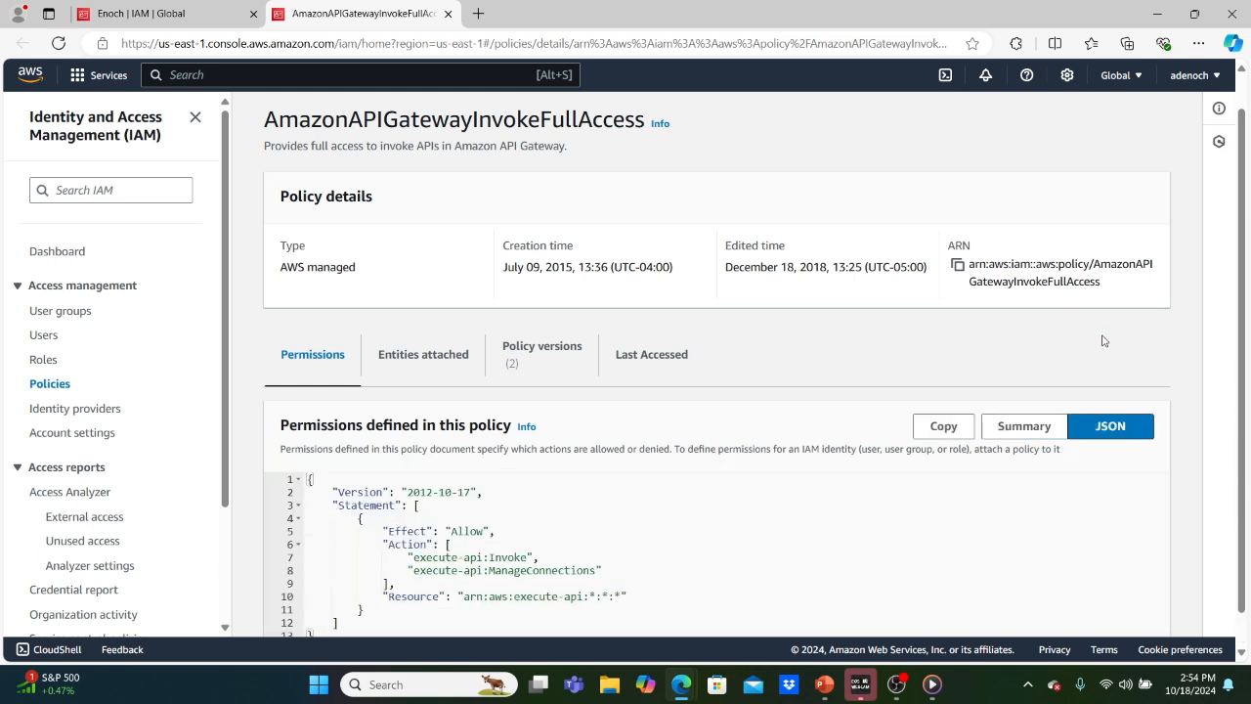
scroll(1104, 340, "down", 1)
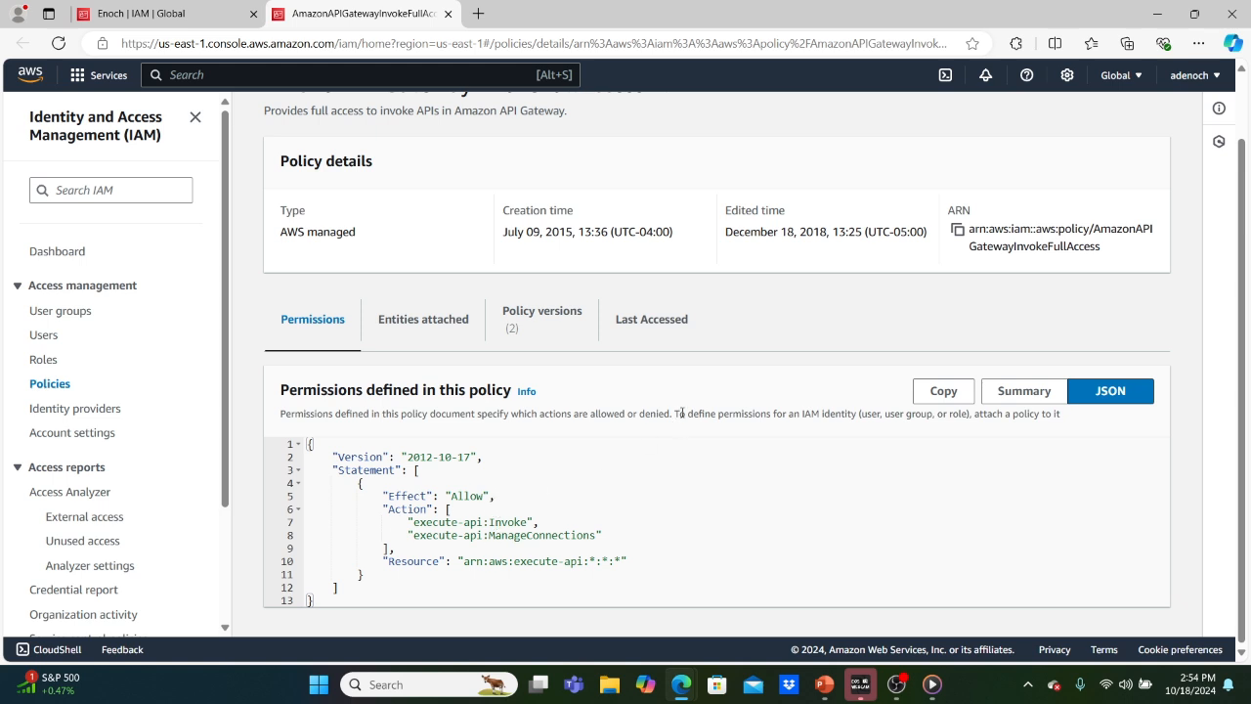
left_click(448, 14)
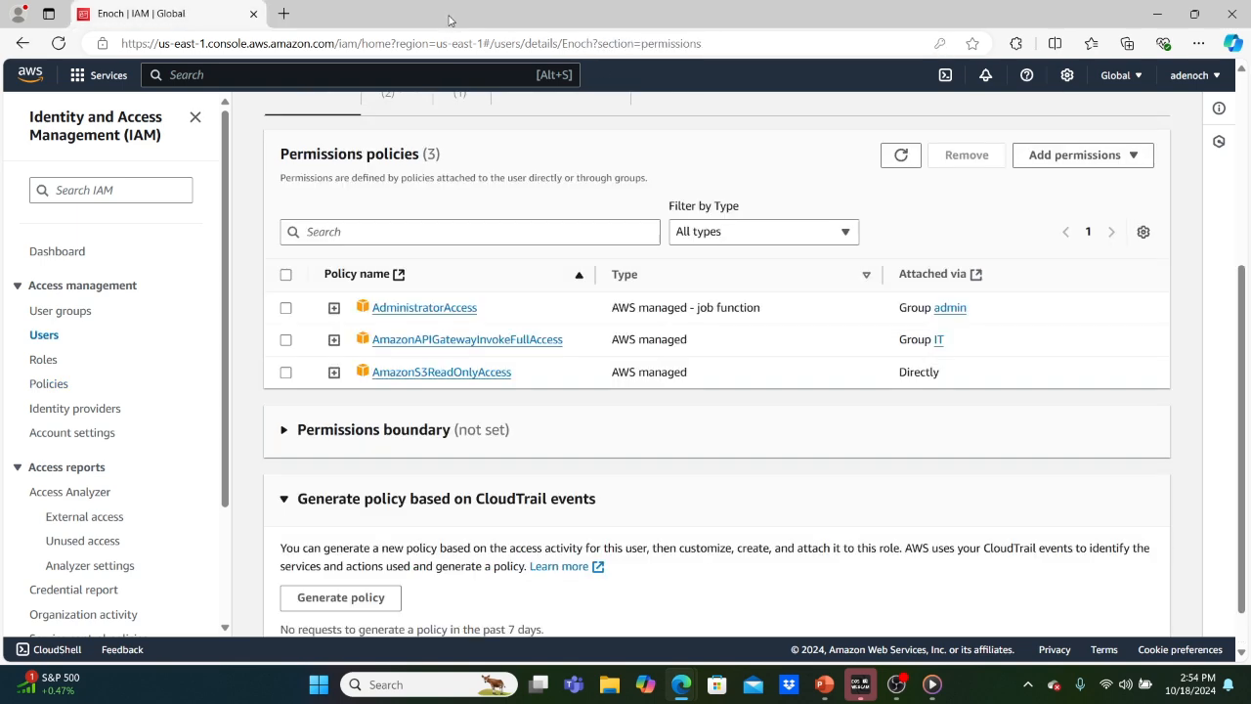
Read AmazonS3ReadOnlyAccess's JSON (Allow s3 Get, List, Describe), then close its tab.
left_click(434, 373)
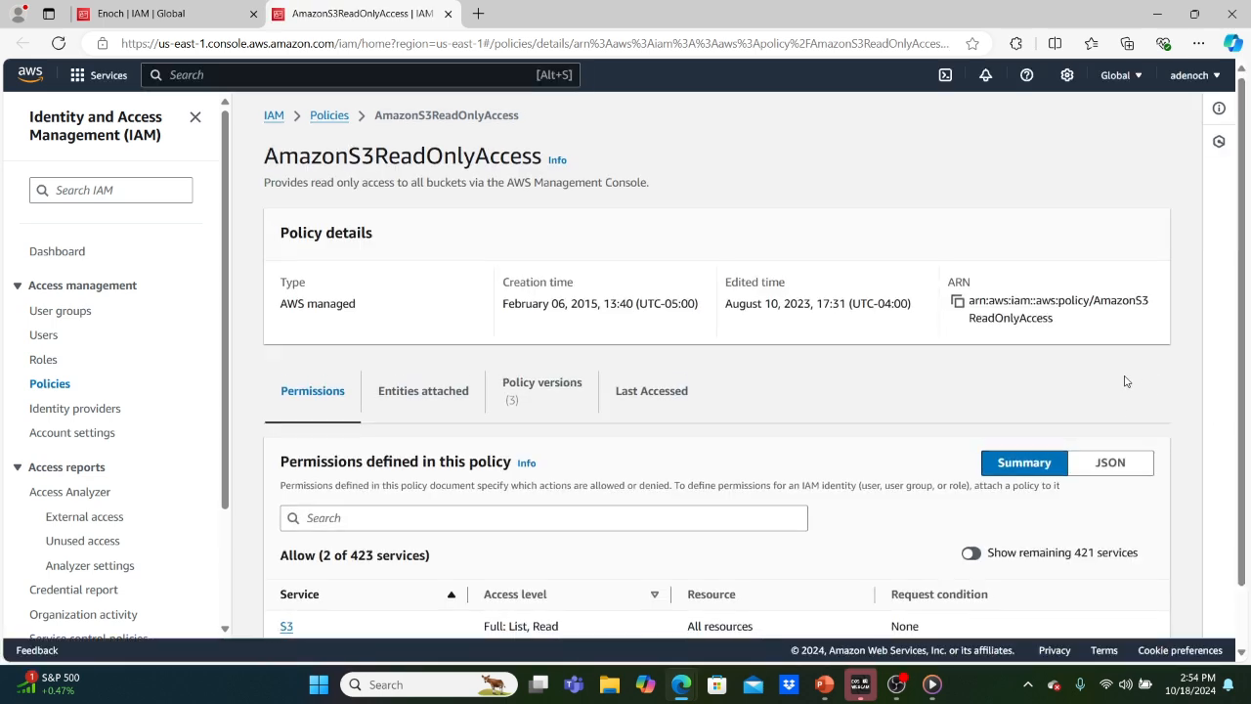
scroll(1125, 381, "down", 1)
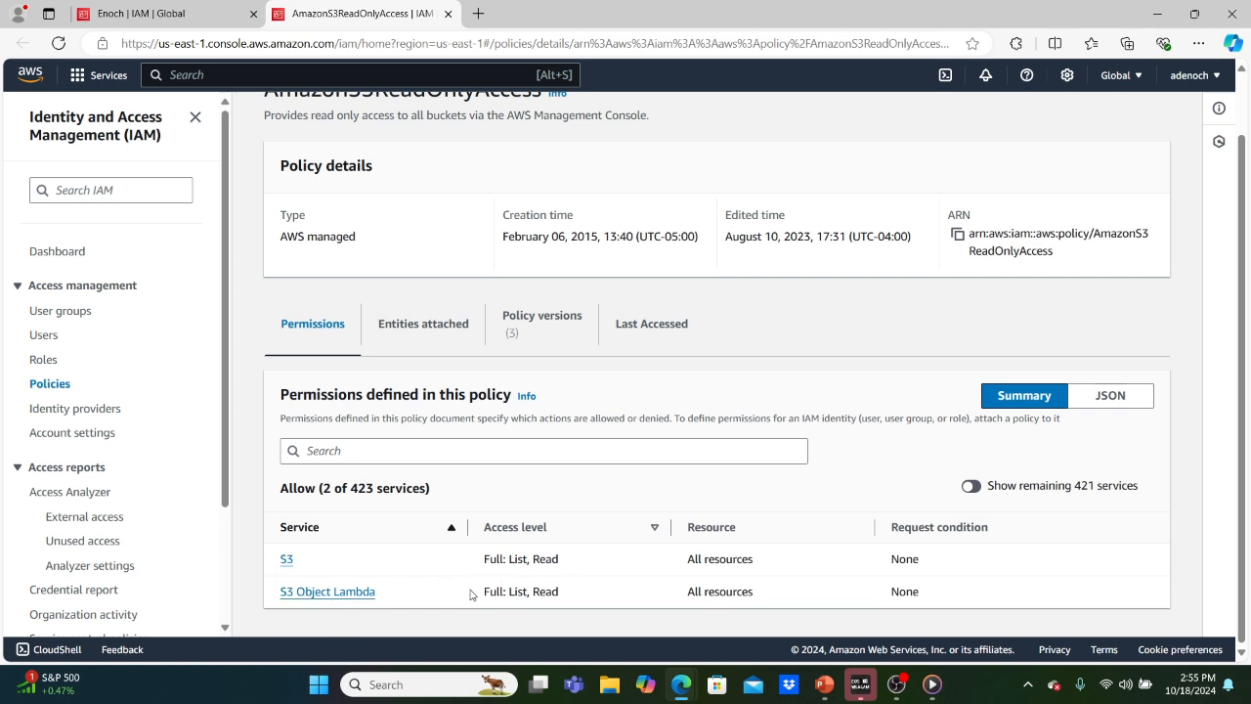
left_click(1110, 396)
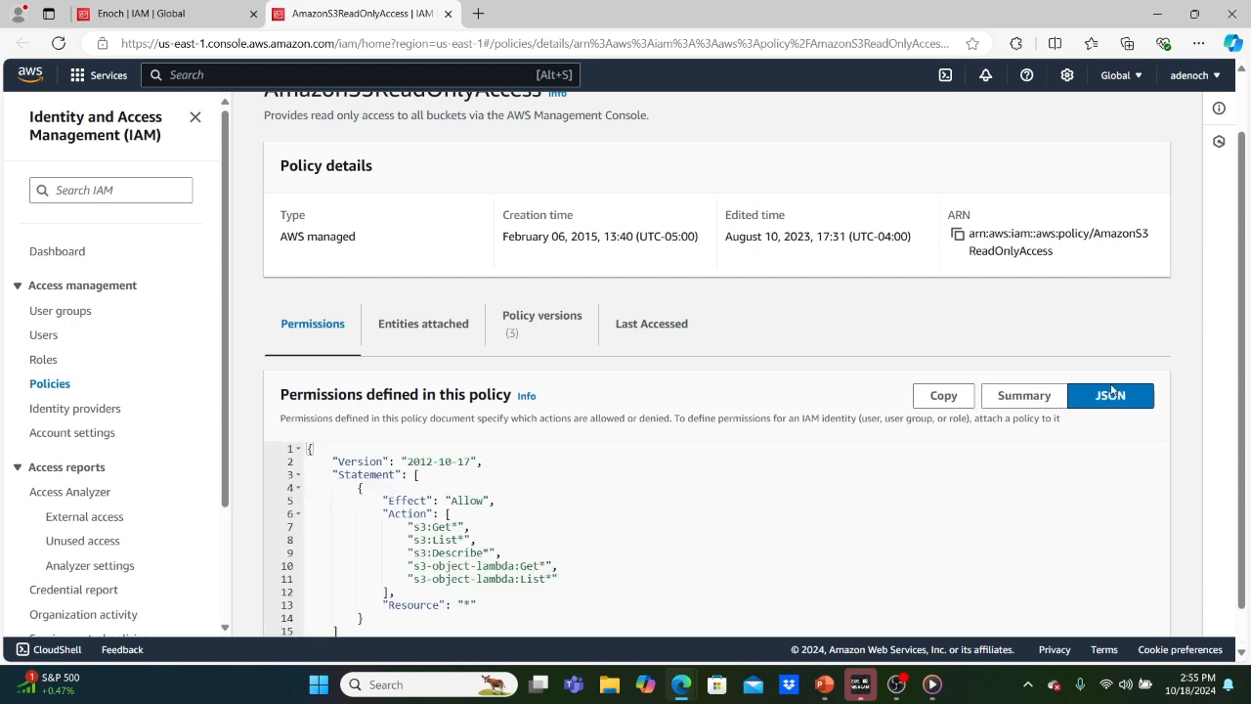
scroll(1082, 318, "down", 1)
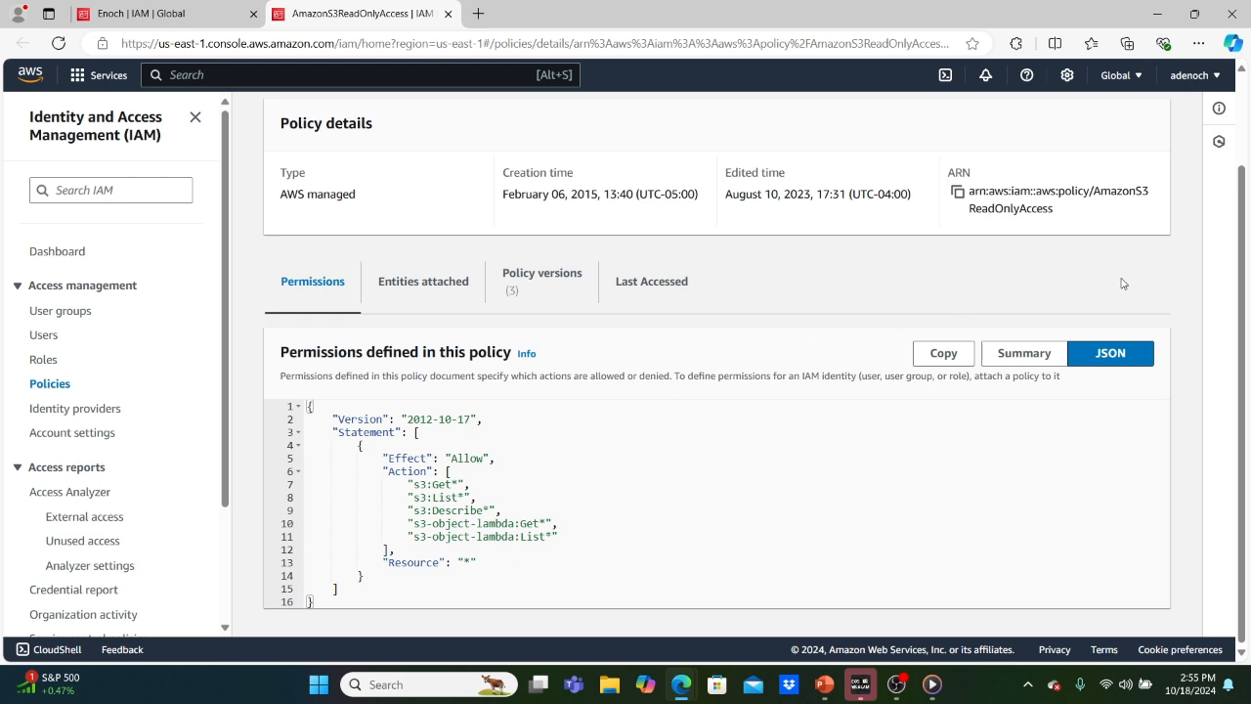
left_click(446, 14)
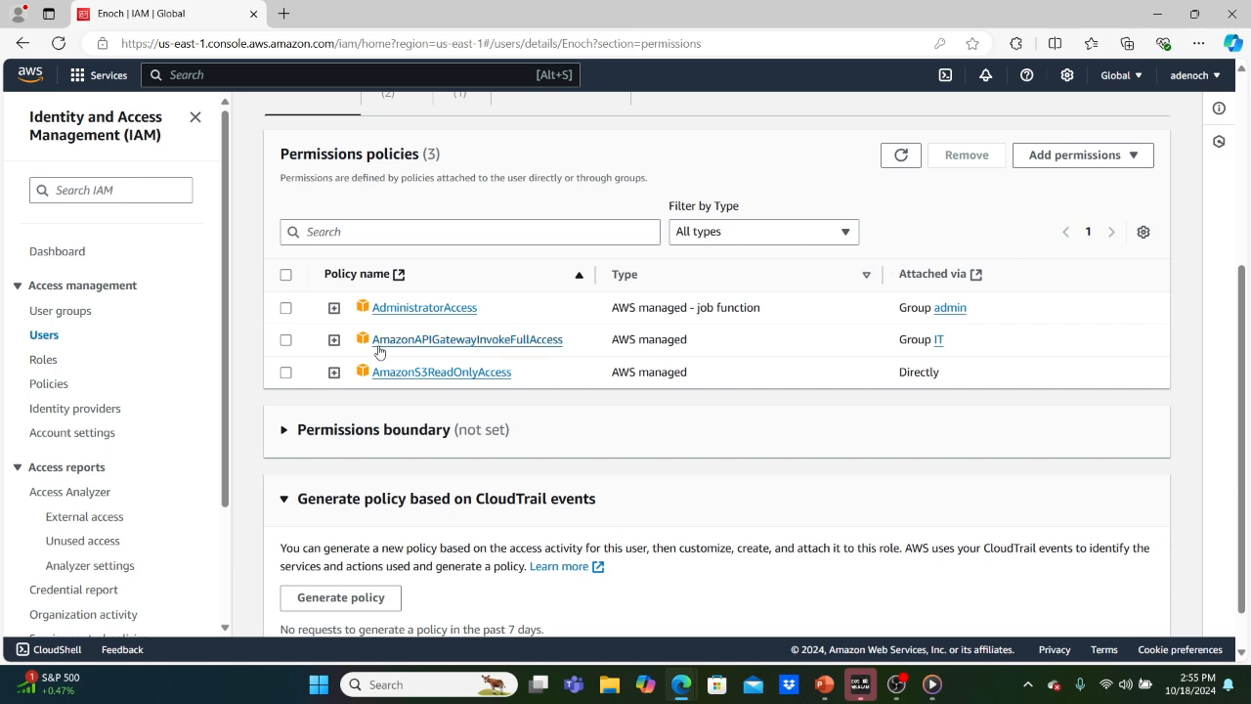
Select all three of the test user's policies and remove them, confirming the removal.
left_click(286, 307)
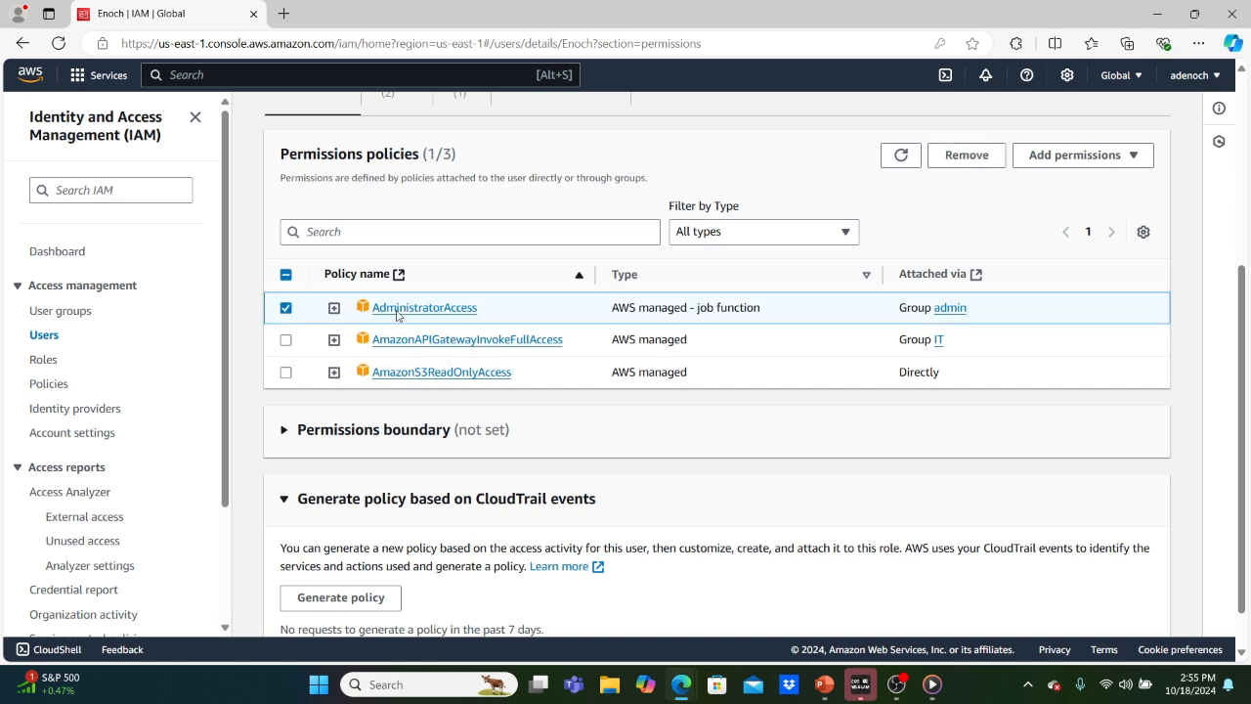
left_click(285, 340)
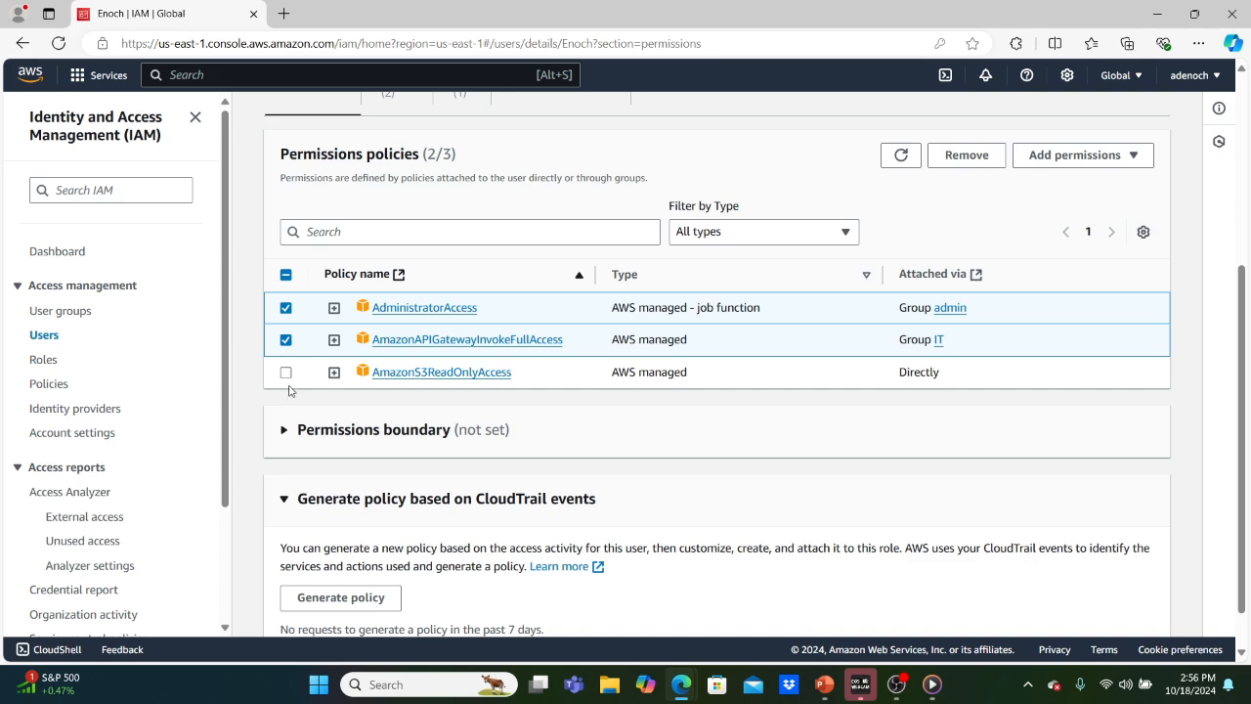
left_click(284, 372)
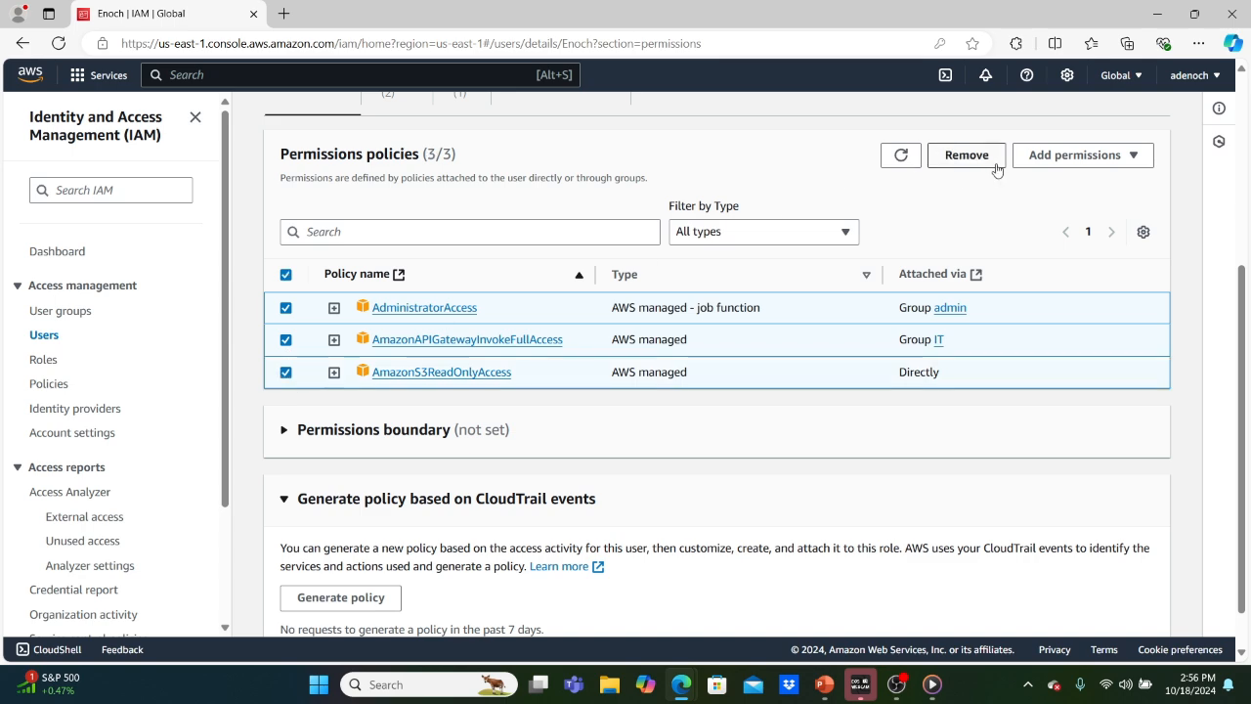
left_click(968, 154)
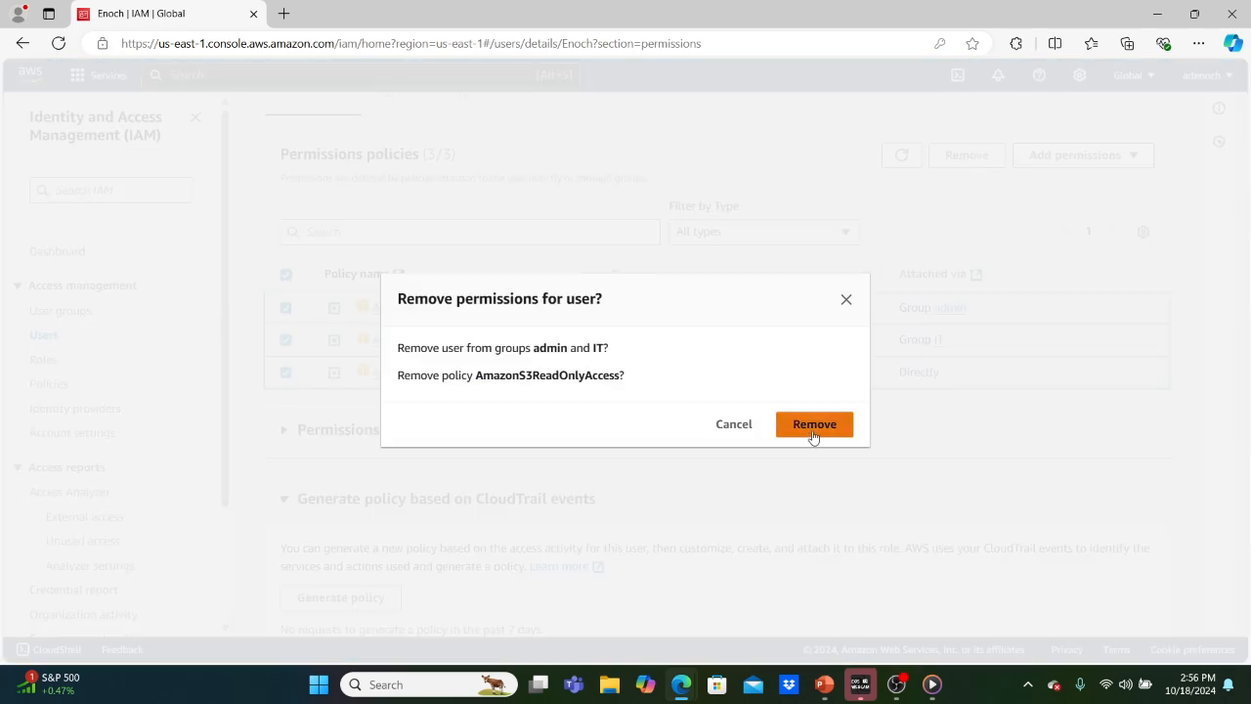
left_click(812, 430)
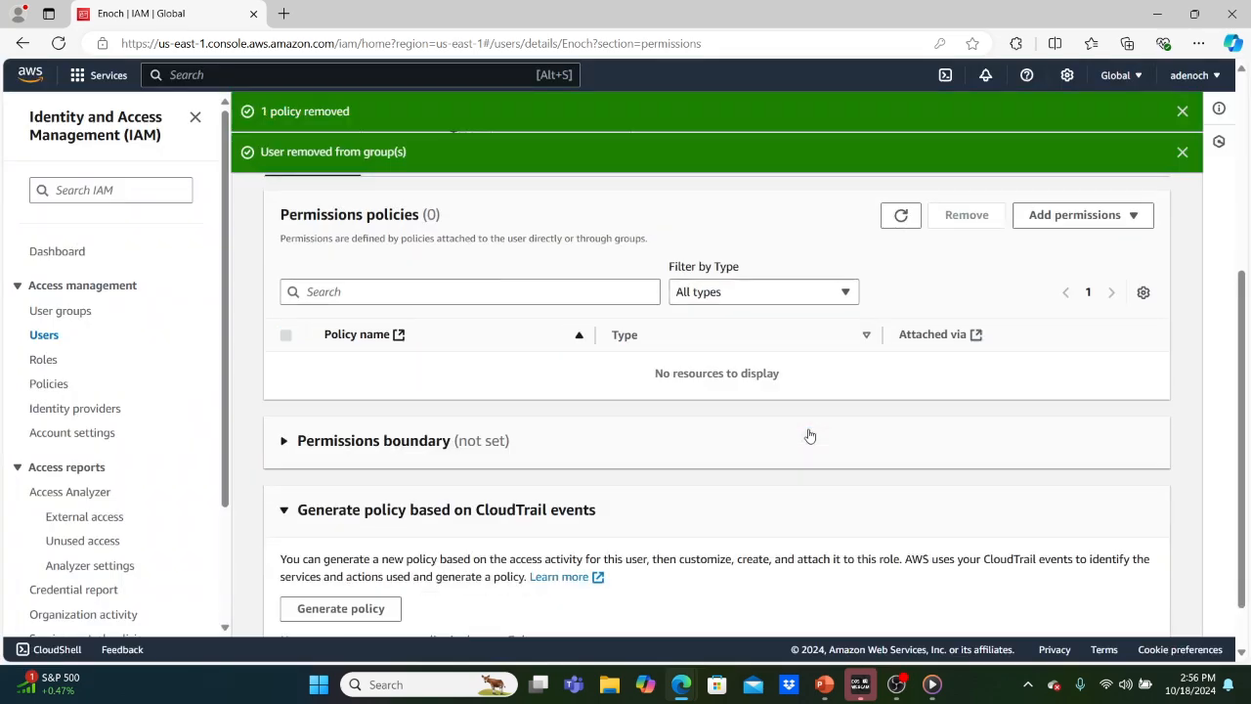
Reopen the test user's page from the Users list, now showing 0 policies.
left_click(43, 335)
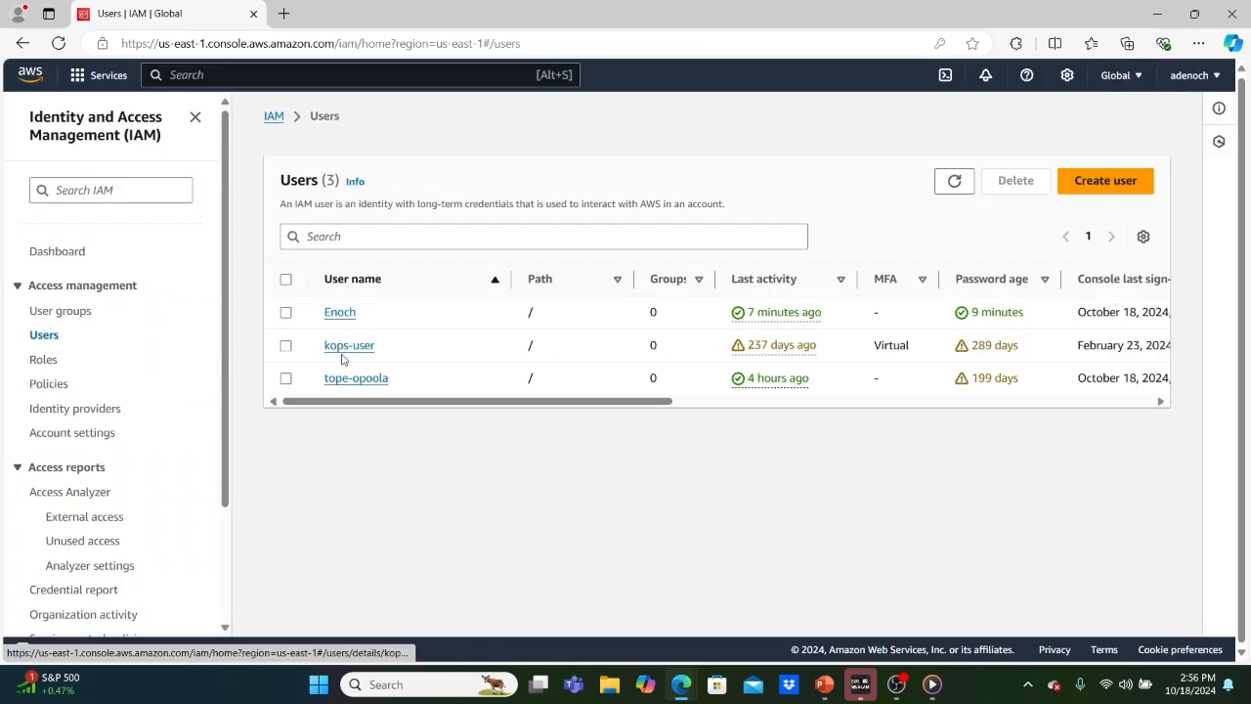
left_click(335, 313)
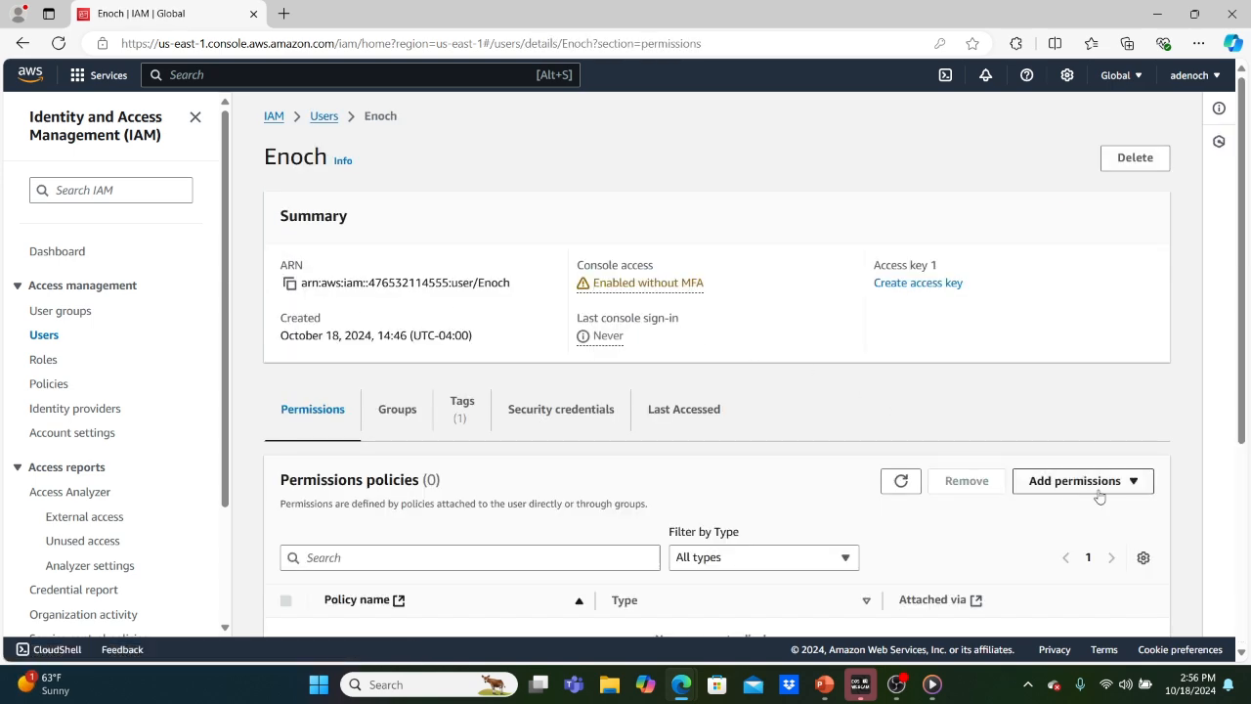
scroll(1085, 486, "down", 3)
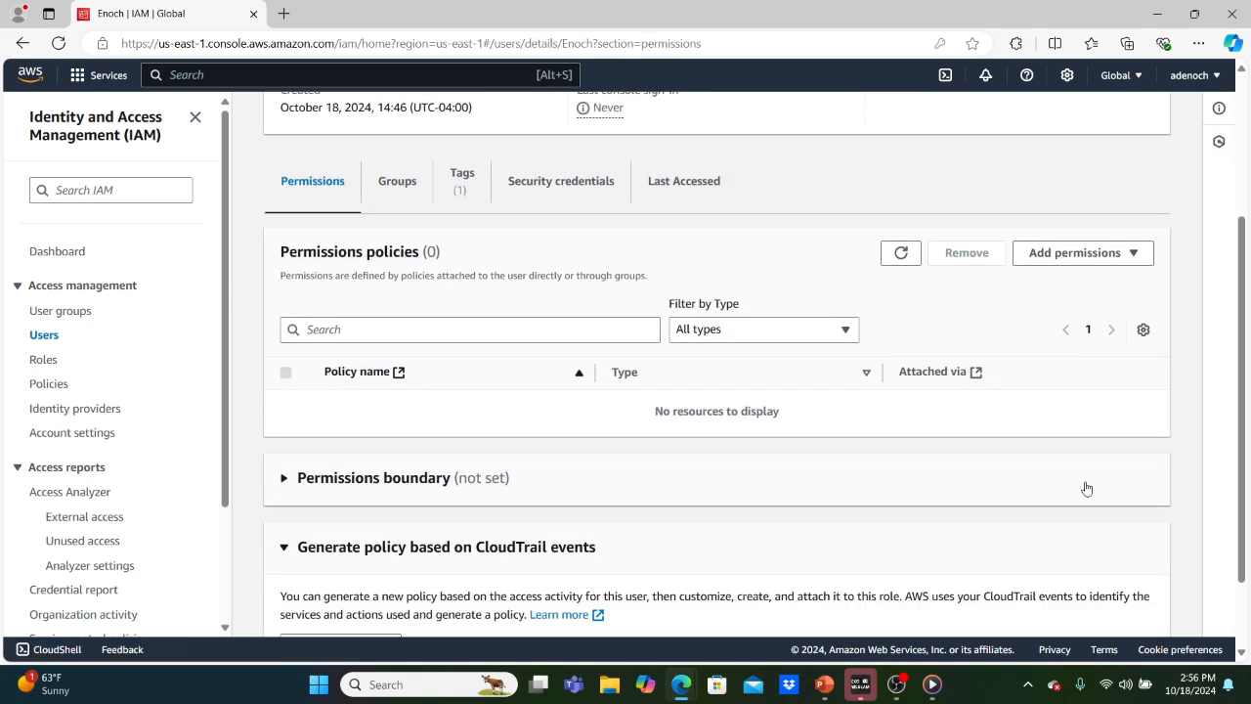
Reload the private window's IAM dashboard to confirm Access denied, then return to the admin window.
mouse_move(681, 685)
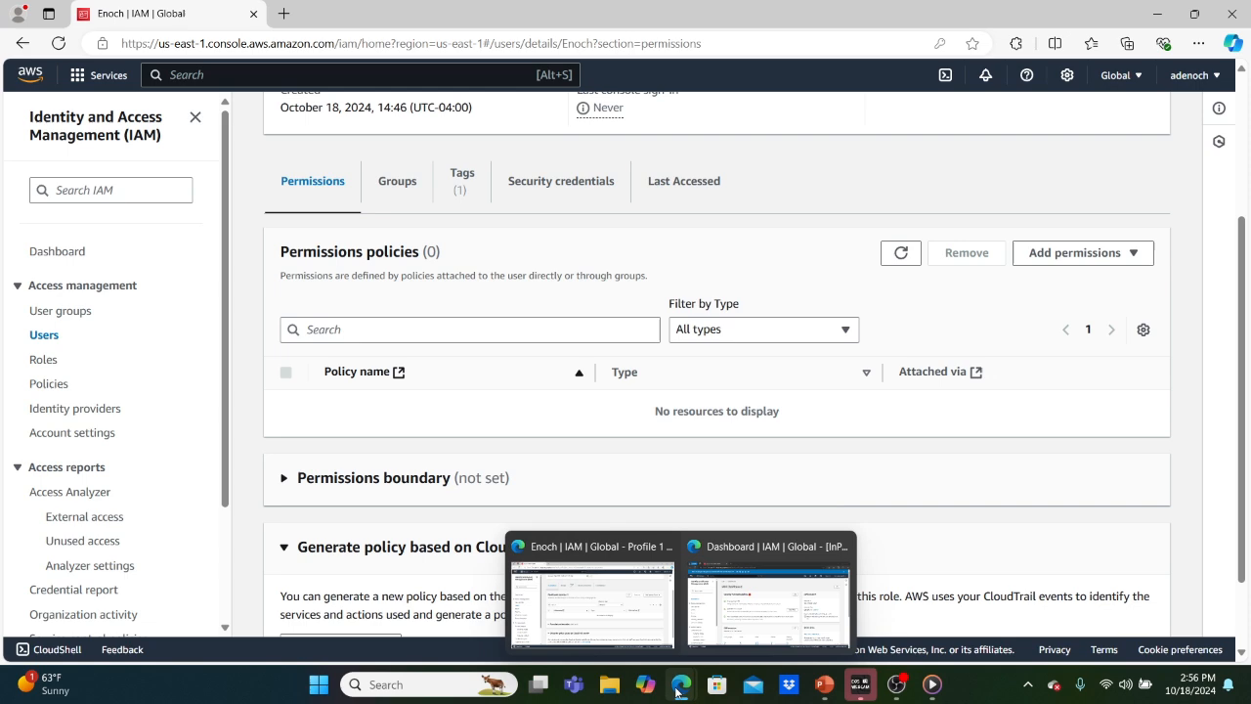
left_click(749, 602)
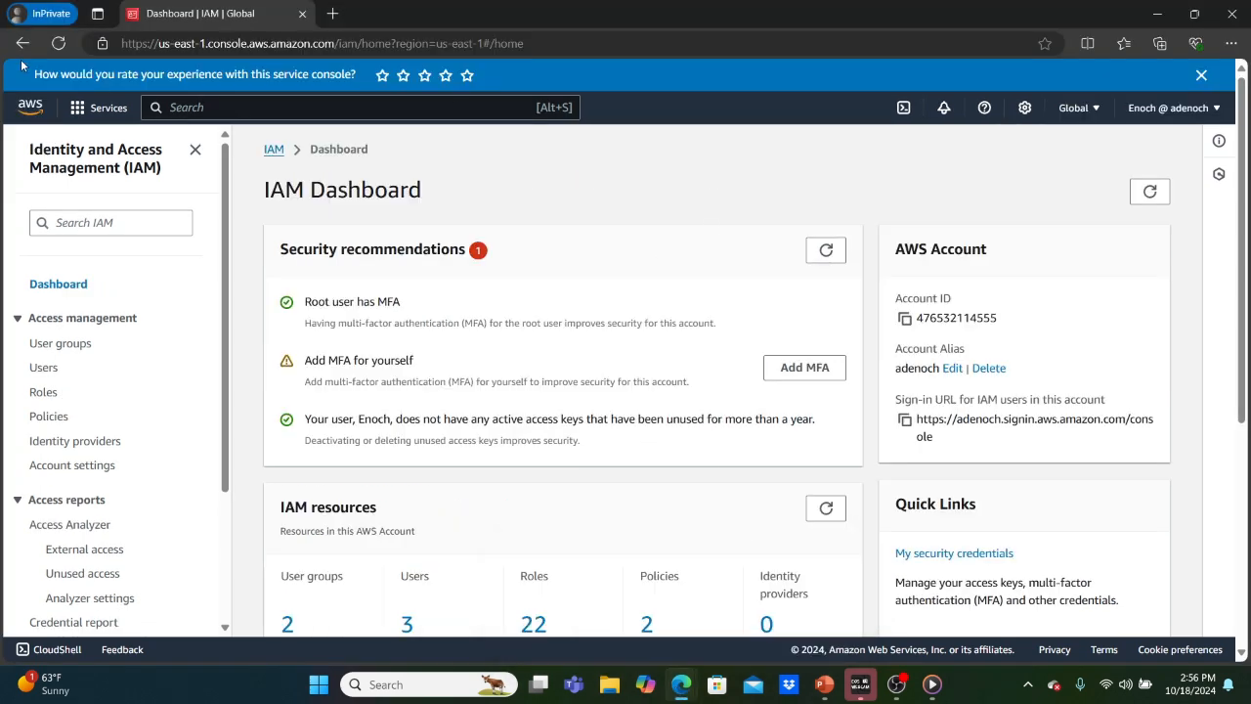
left_click(59, 43)
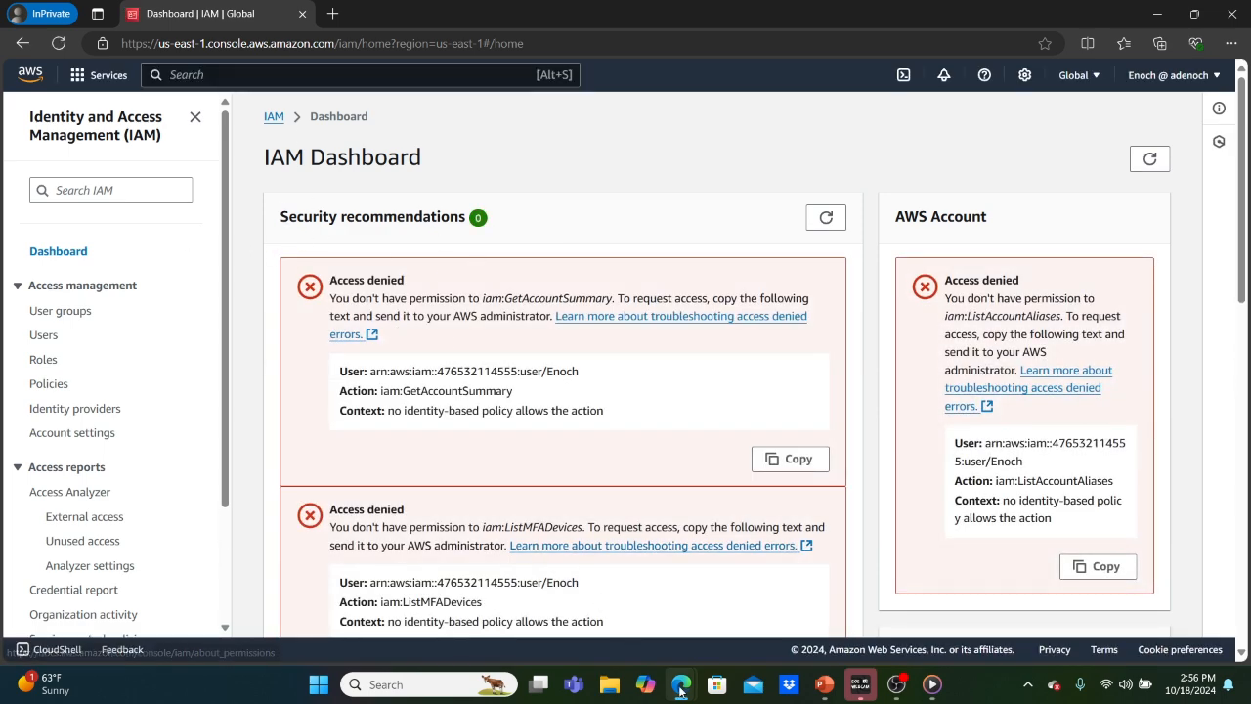
mouse_move(681, 691)
left_click(585, 581)
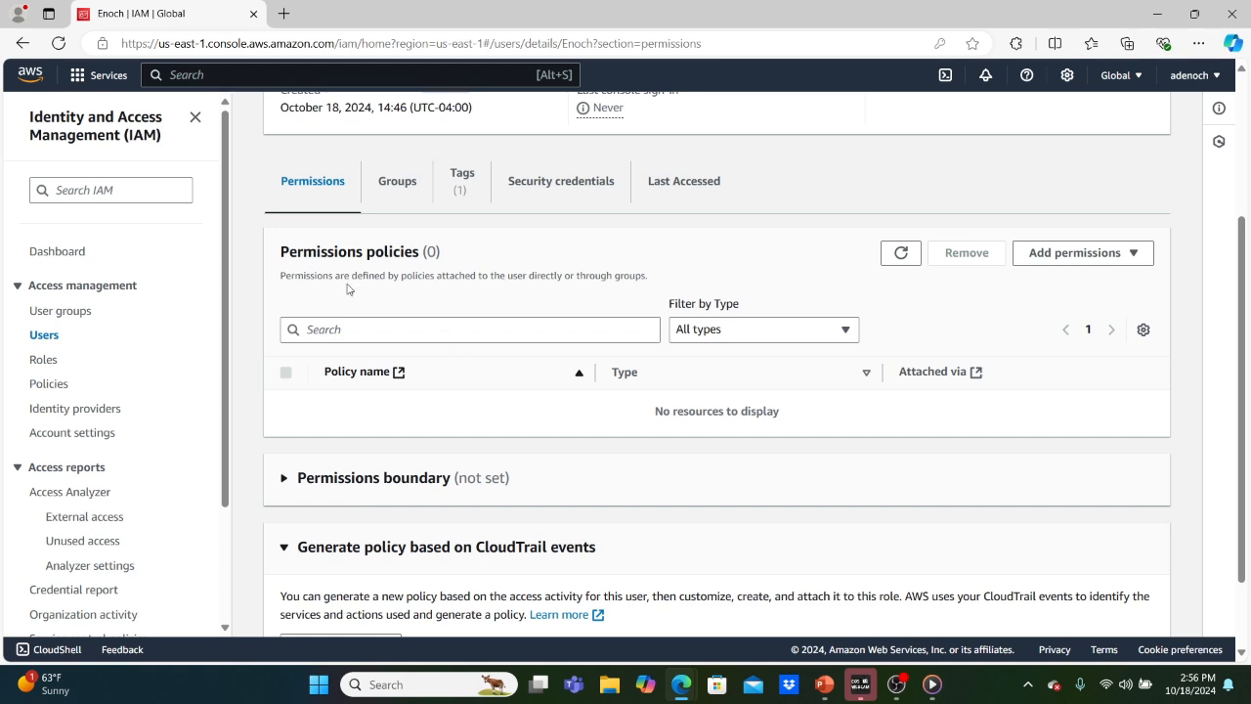
Attach the AdministratorAccess policy directly to Enoch, confirmed by the '1 policy added' banner.
left_click(1062, 255)
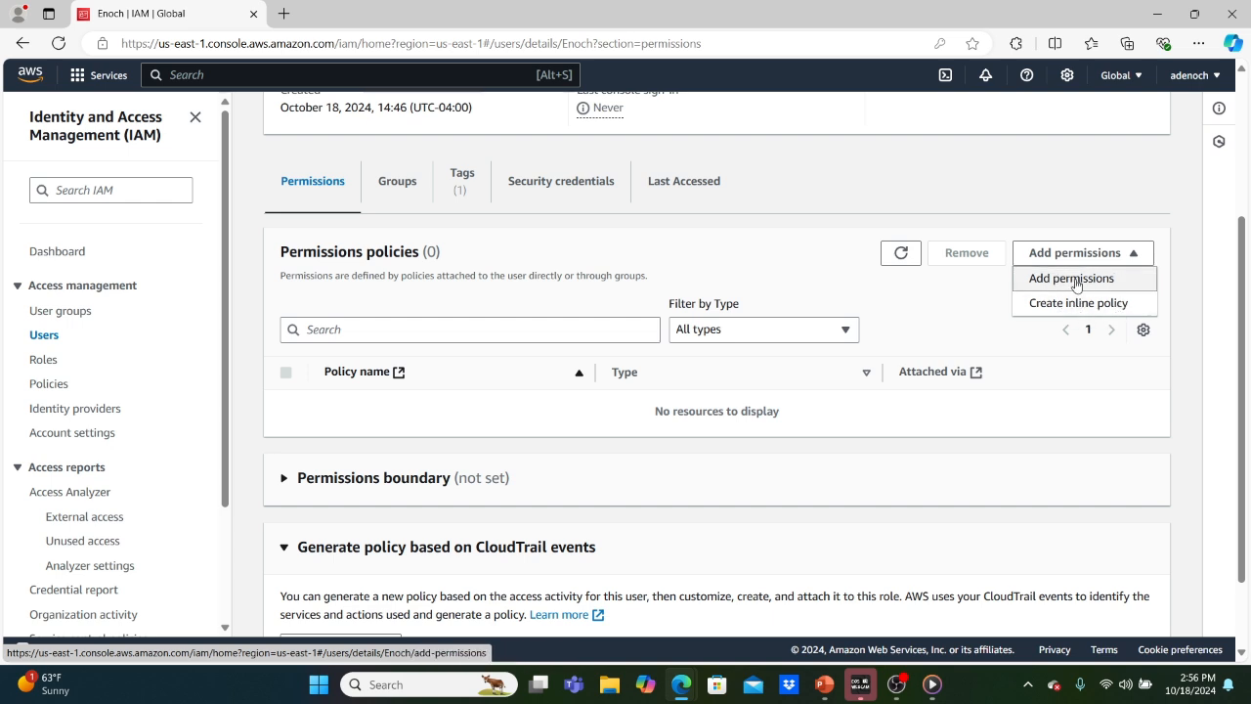
left_click(1073, 278)
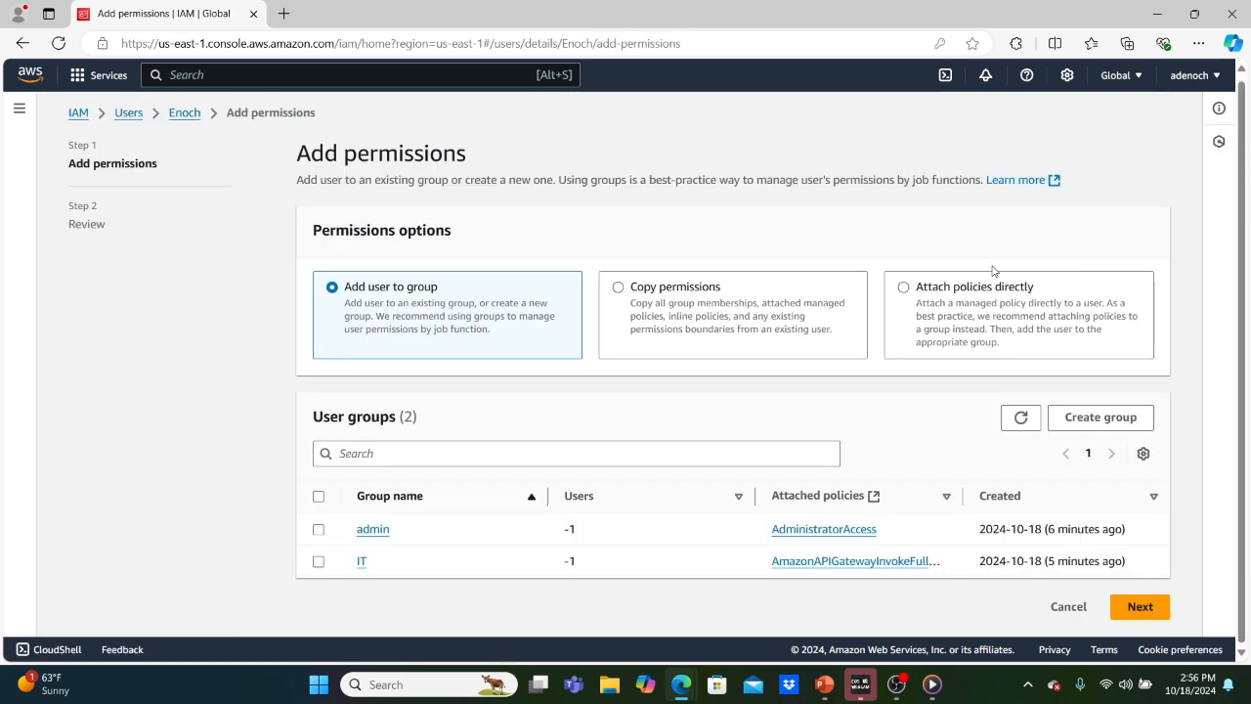
left_click(904, 287)
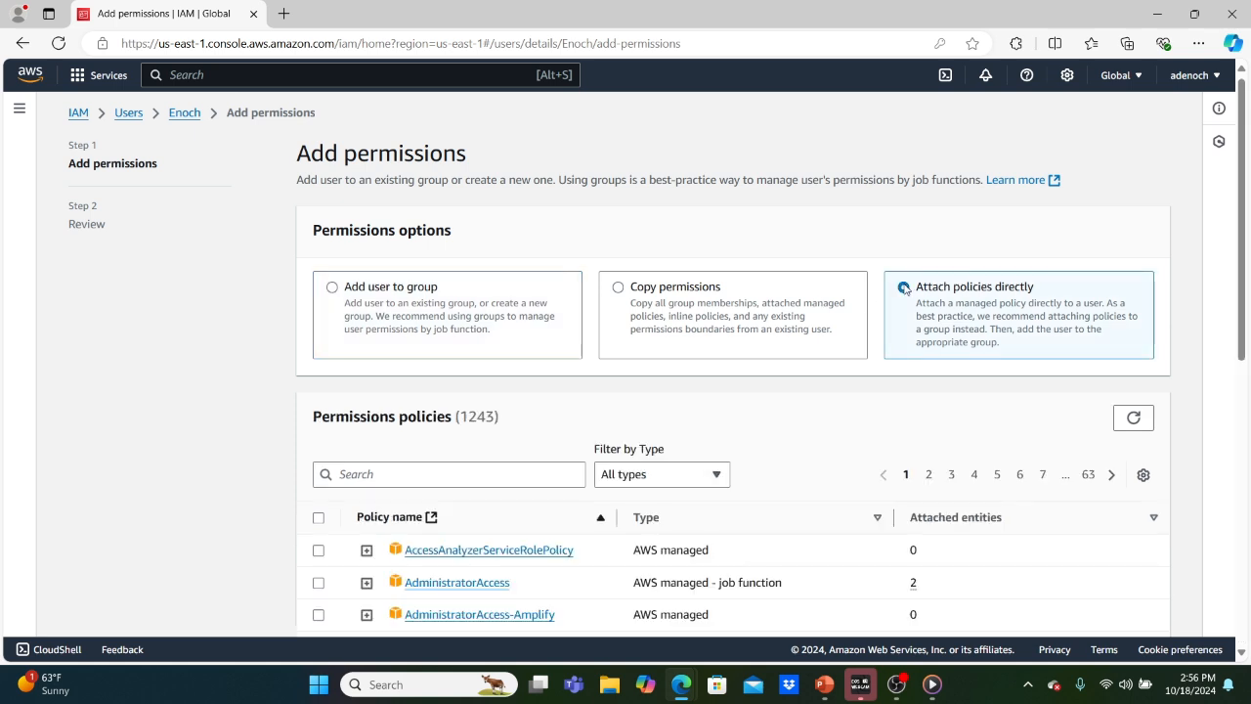
left_click(318, 583)
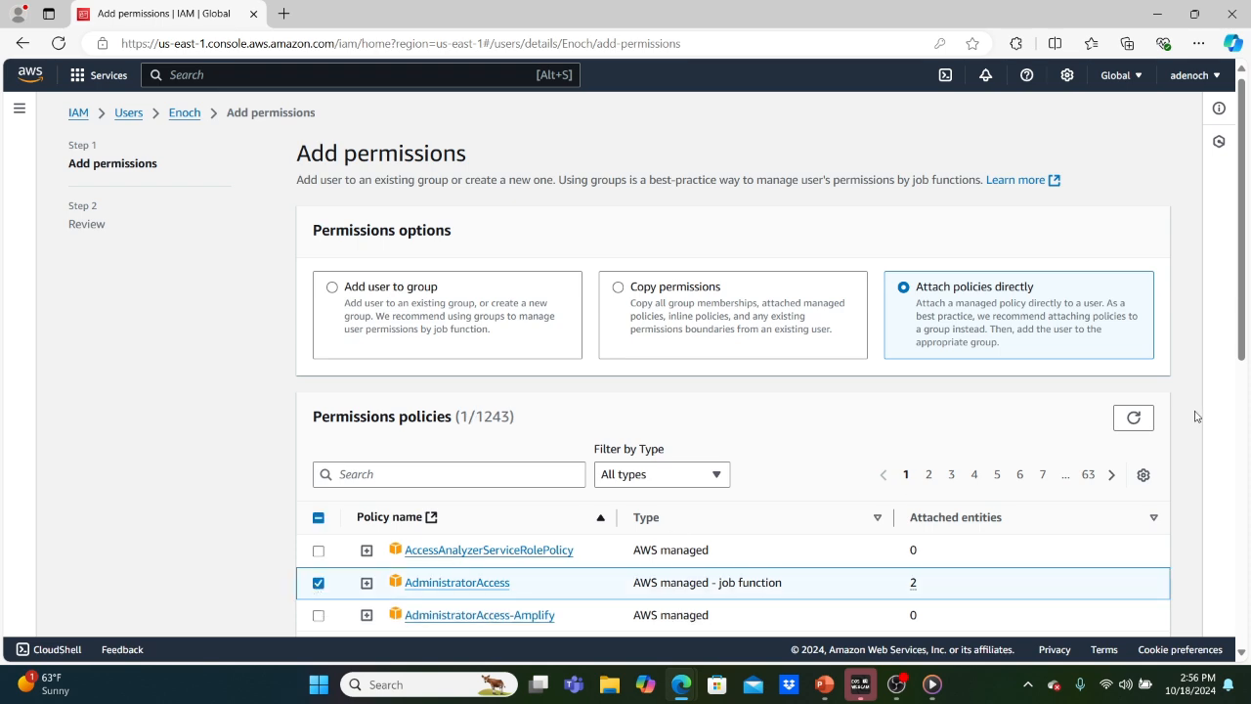
scroll(1194, 418, "down", 6)
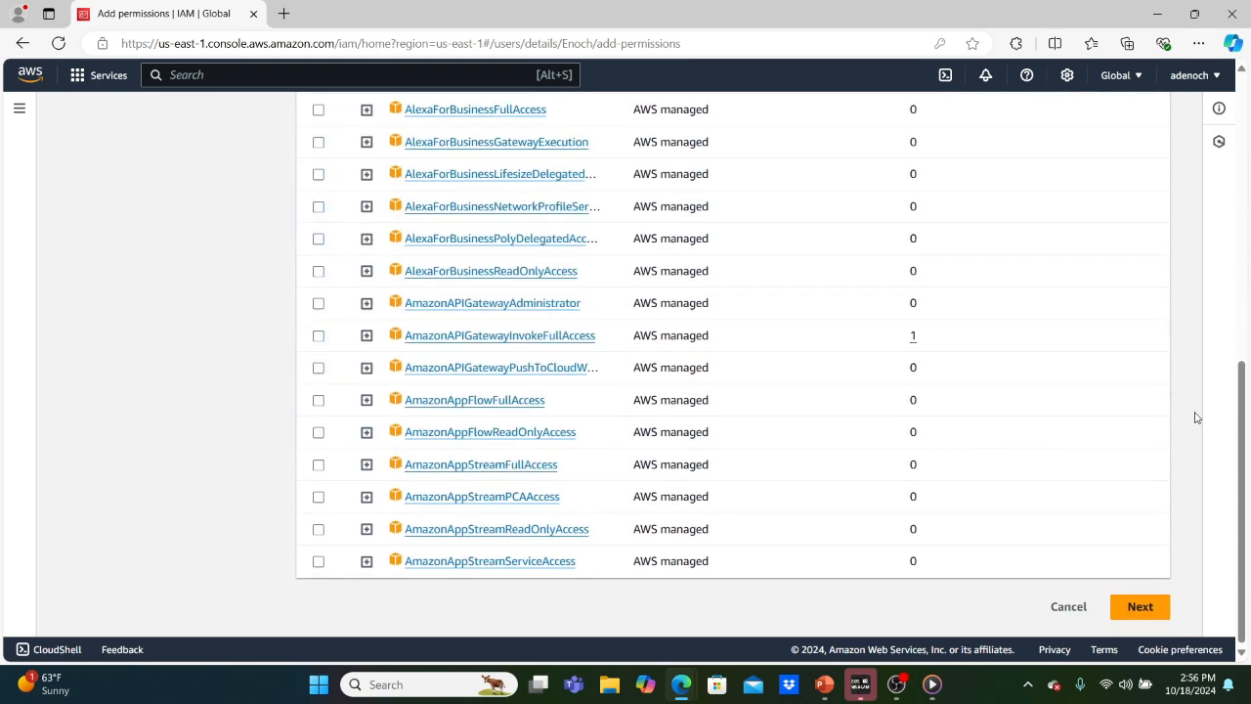
left_click(1140, 606)
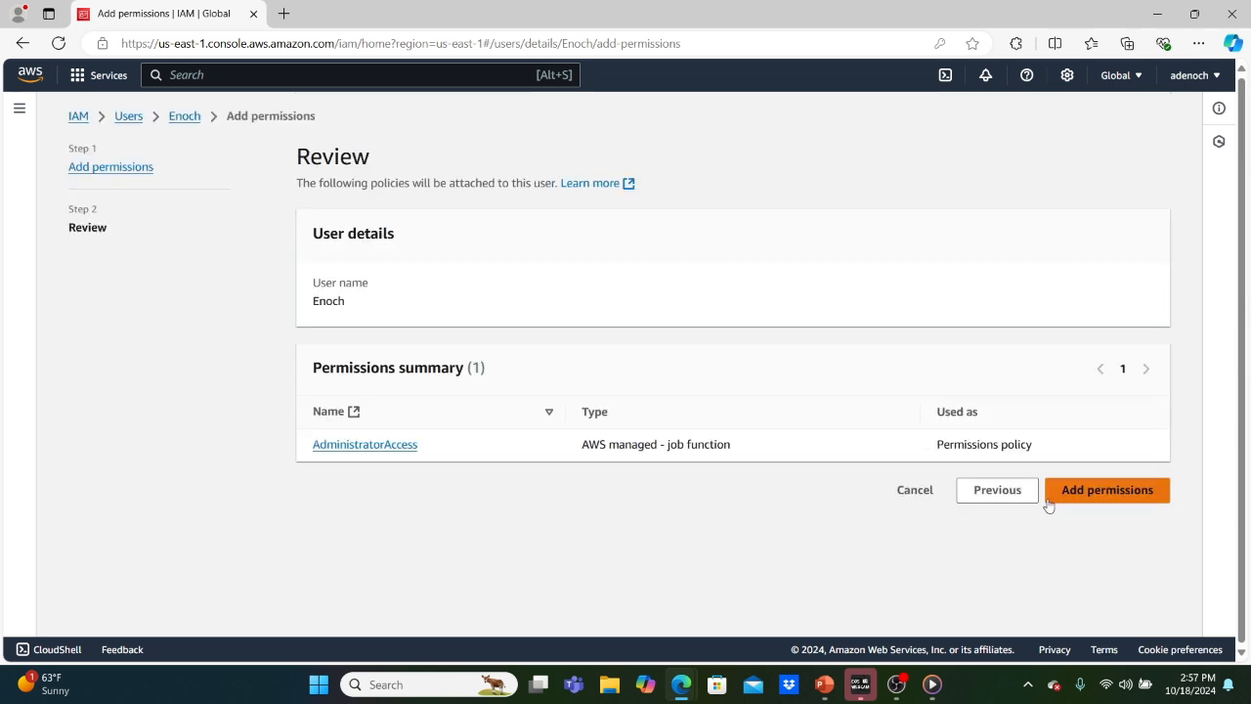
left_click(1092, 497)
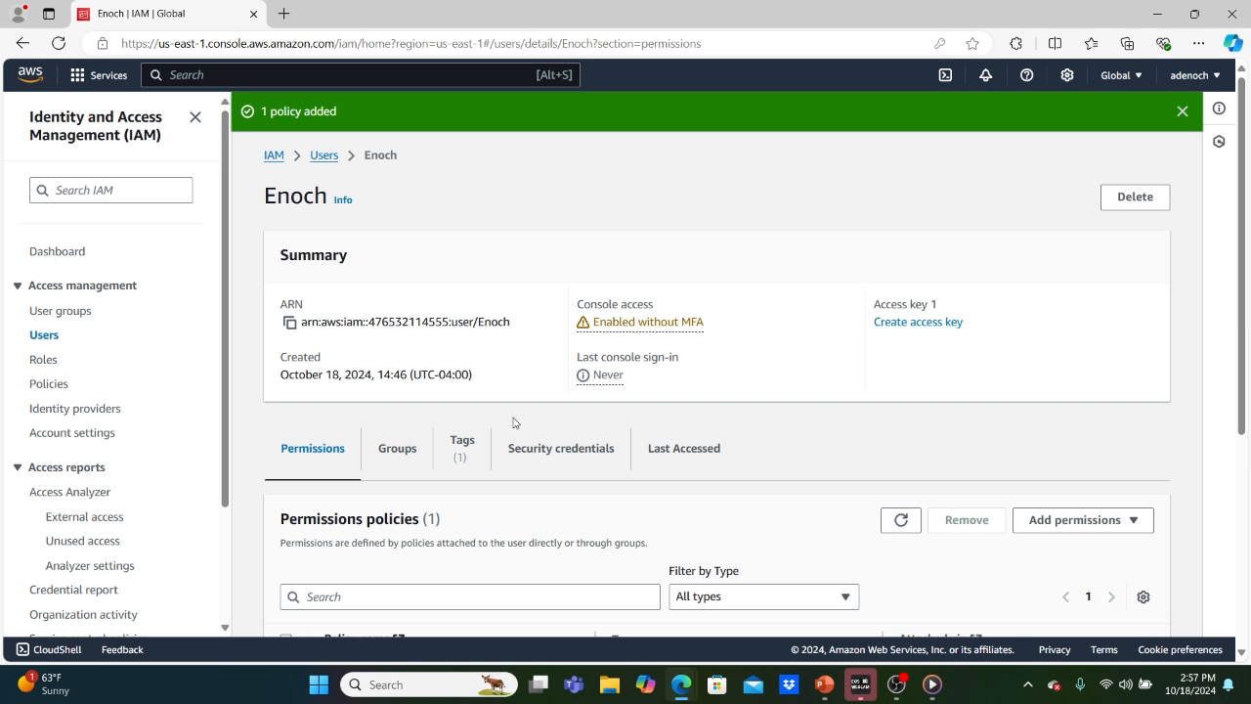
Open Enoch's user page to check that AdministratorAccess appears in his permissions.
left_click(44, 335)
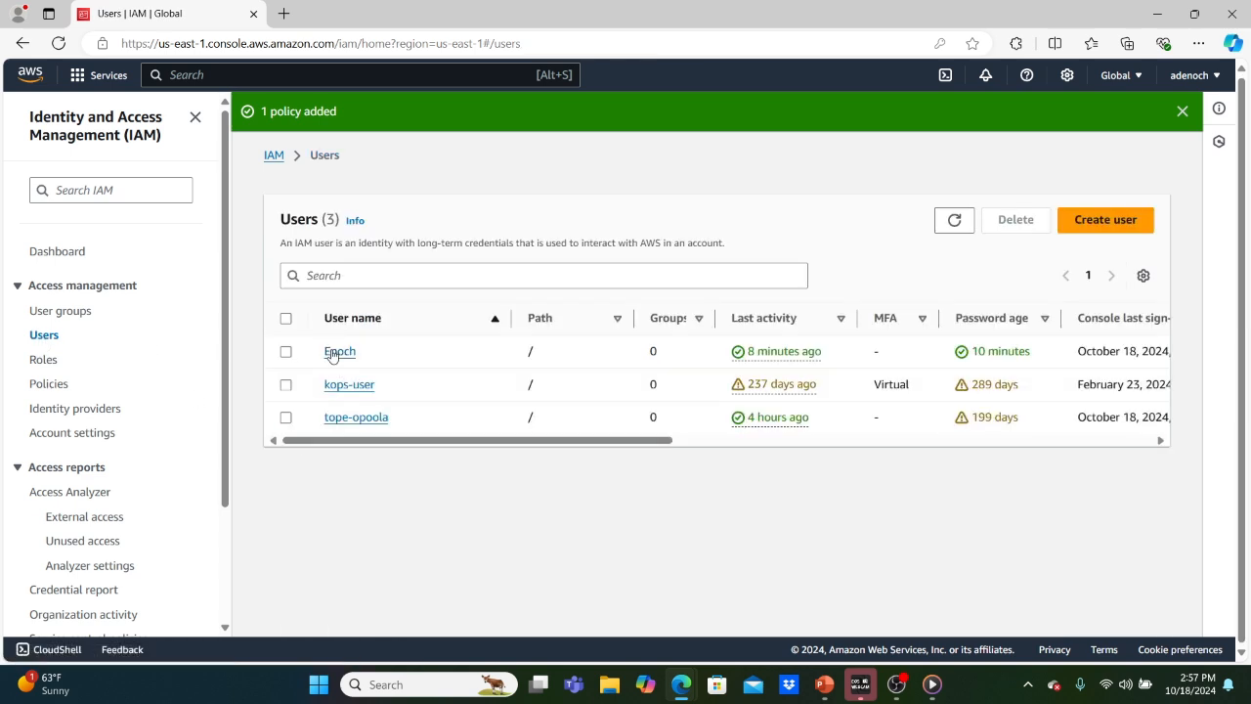
left_click(334, 354)
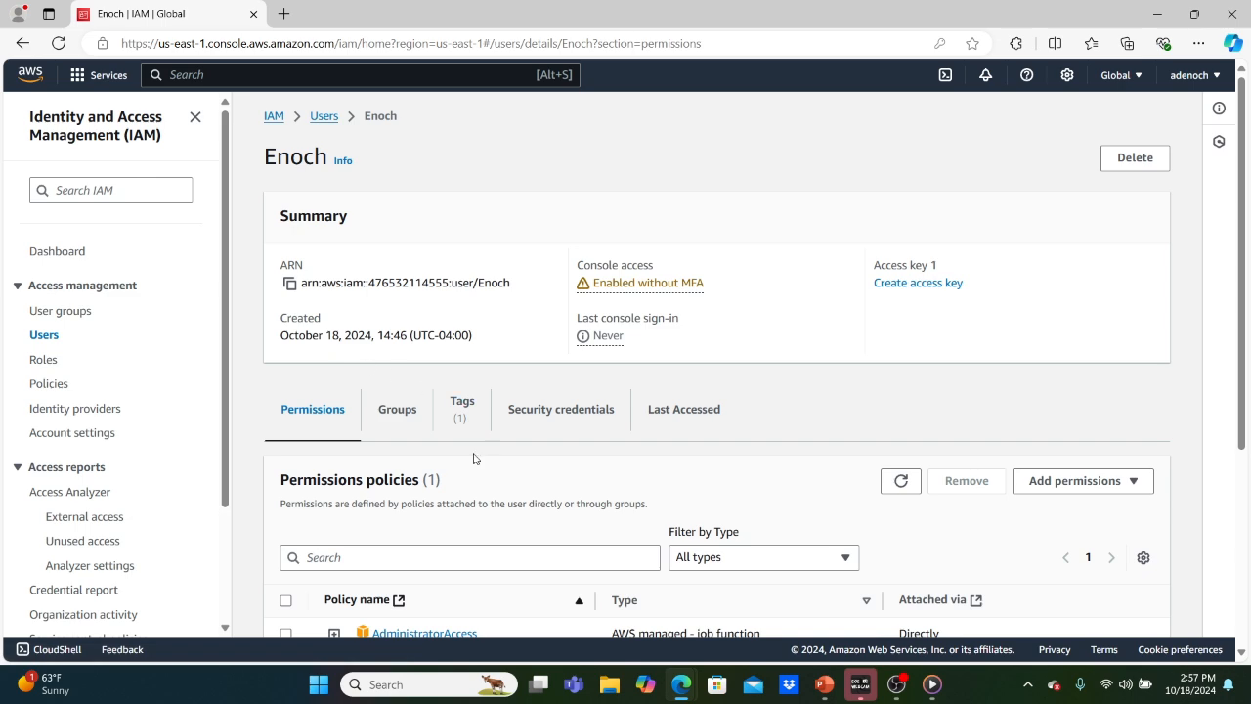
scroll(403, 479, "down", 2)
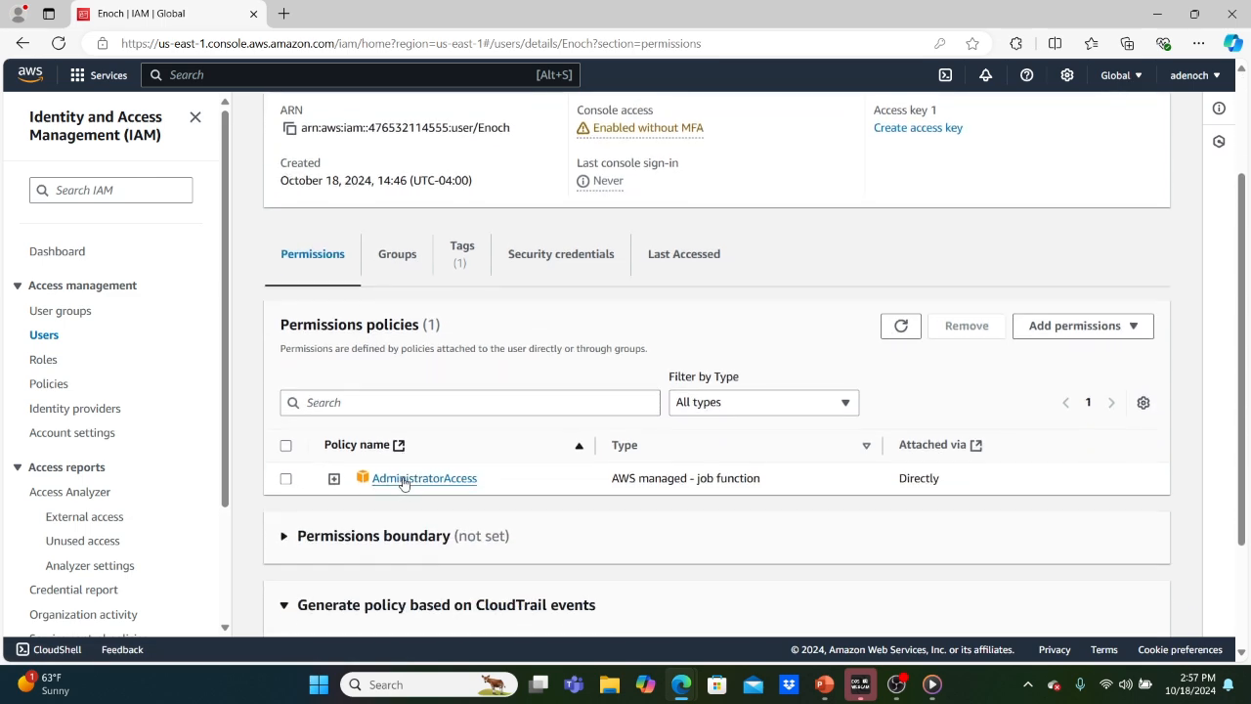
Reload the private-window IAM dashboard to confirm it shows 2 groups, 3 users and 22 roles.
mouse_move(692, 682)
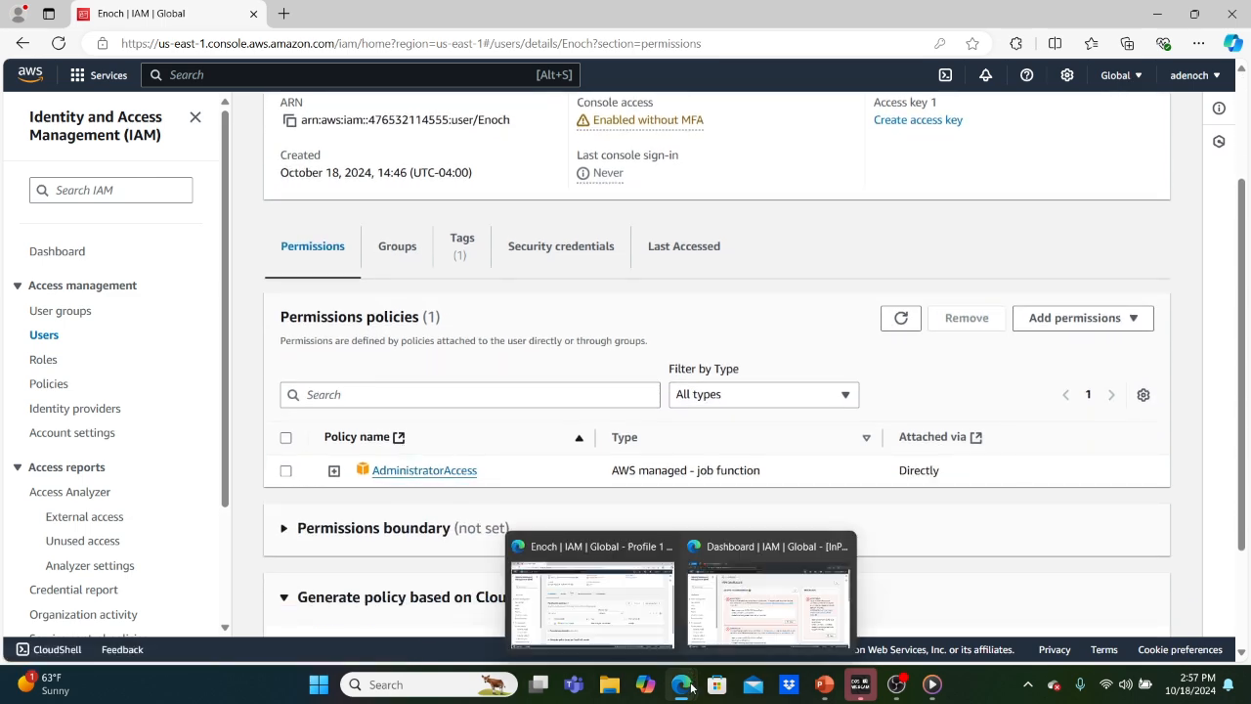
left_click(773, 575)
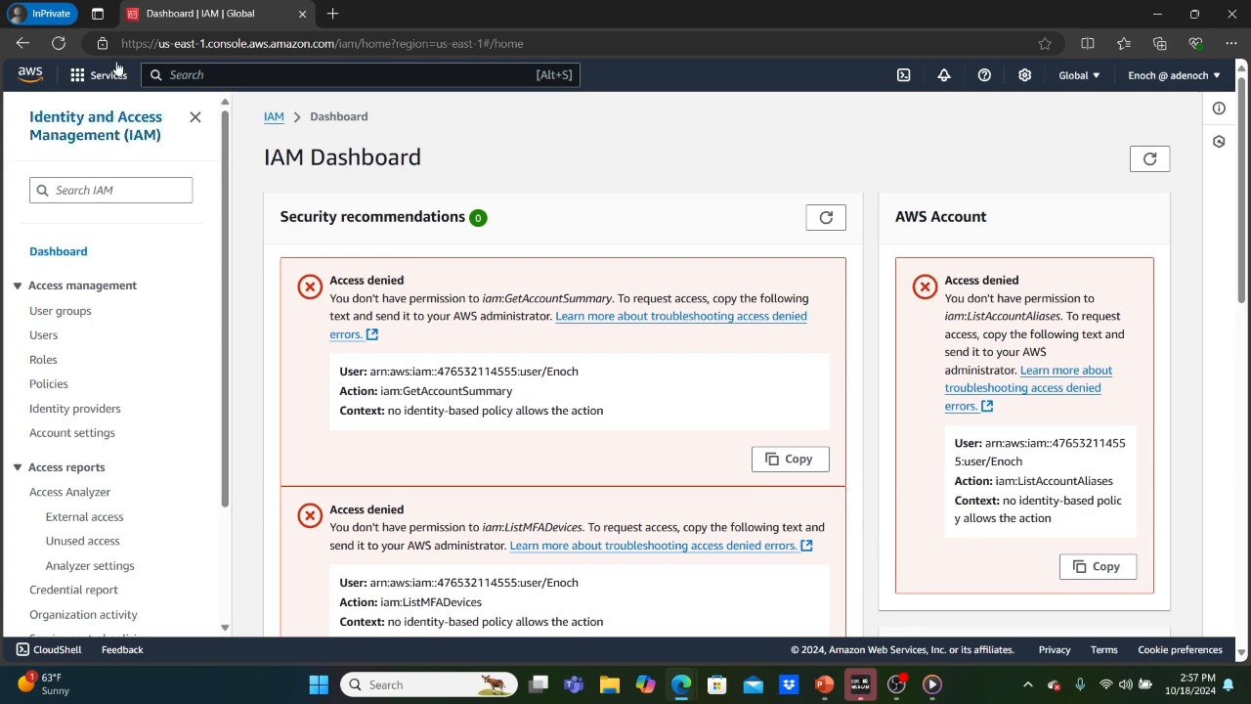
left_click(55, 44)
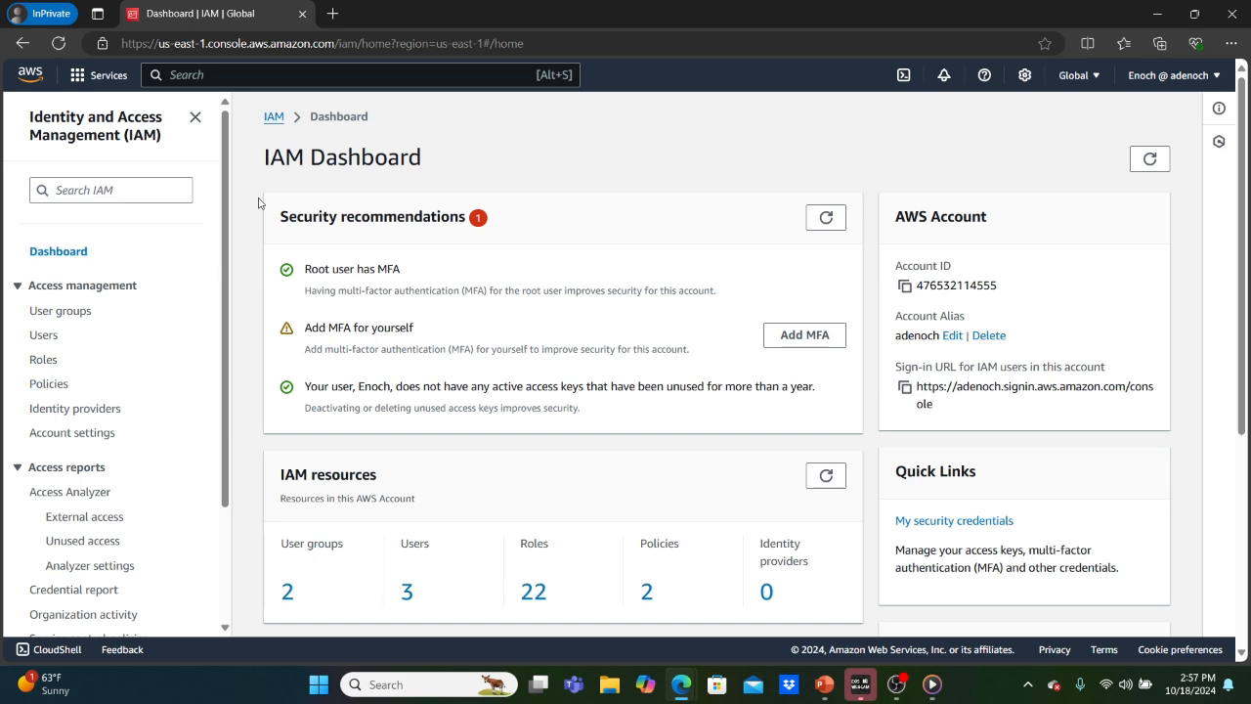
mouse_move(681, 684)
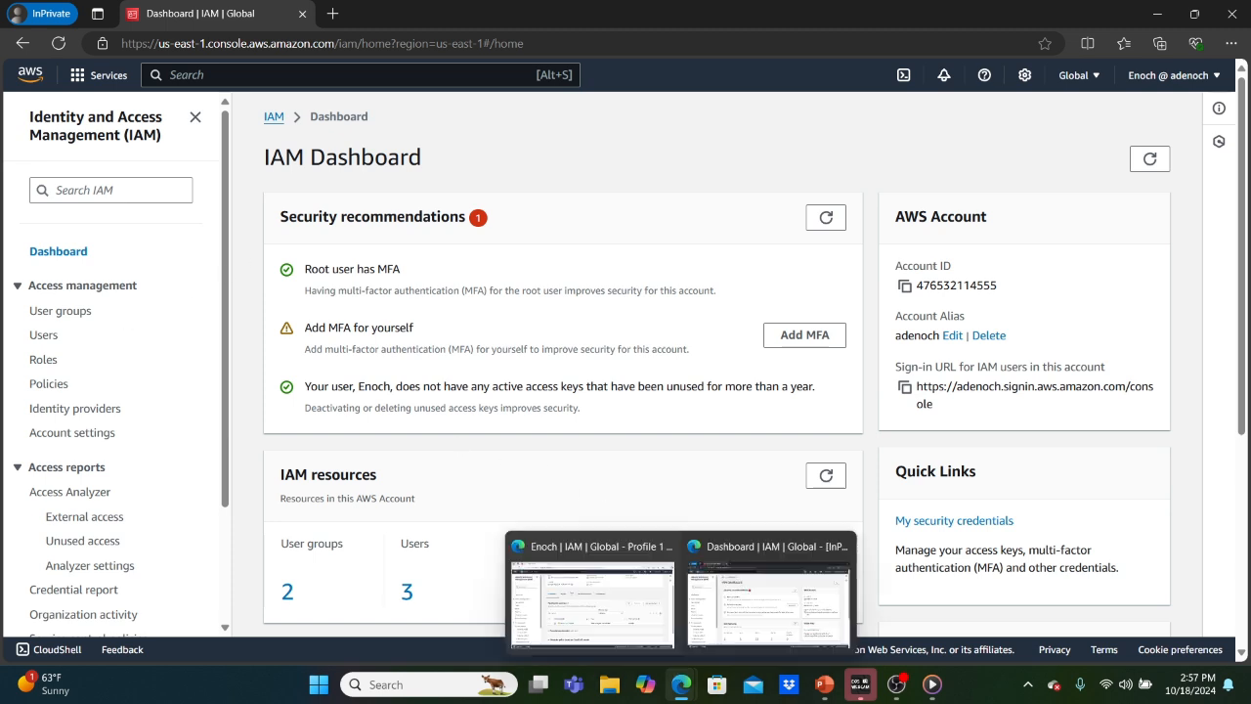
left_click(599, 603)
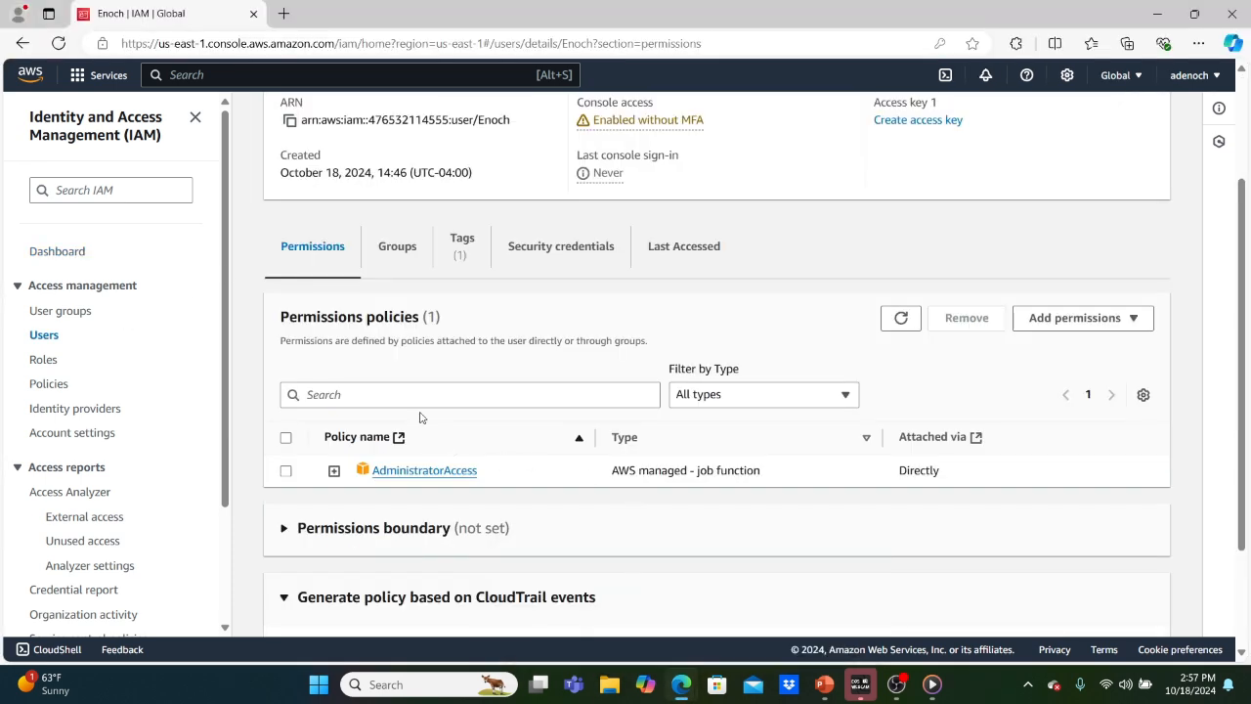